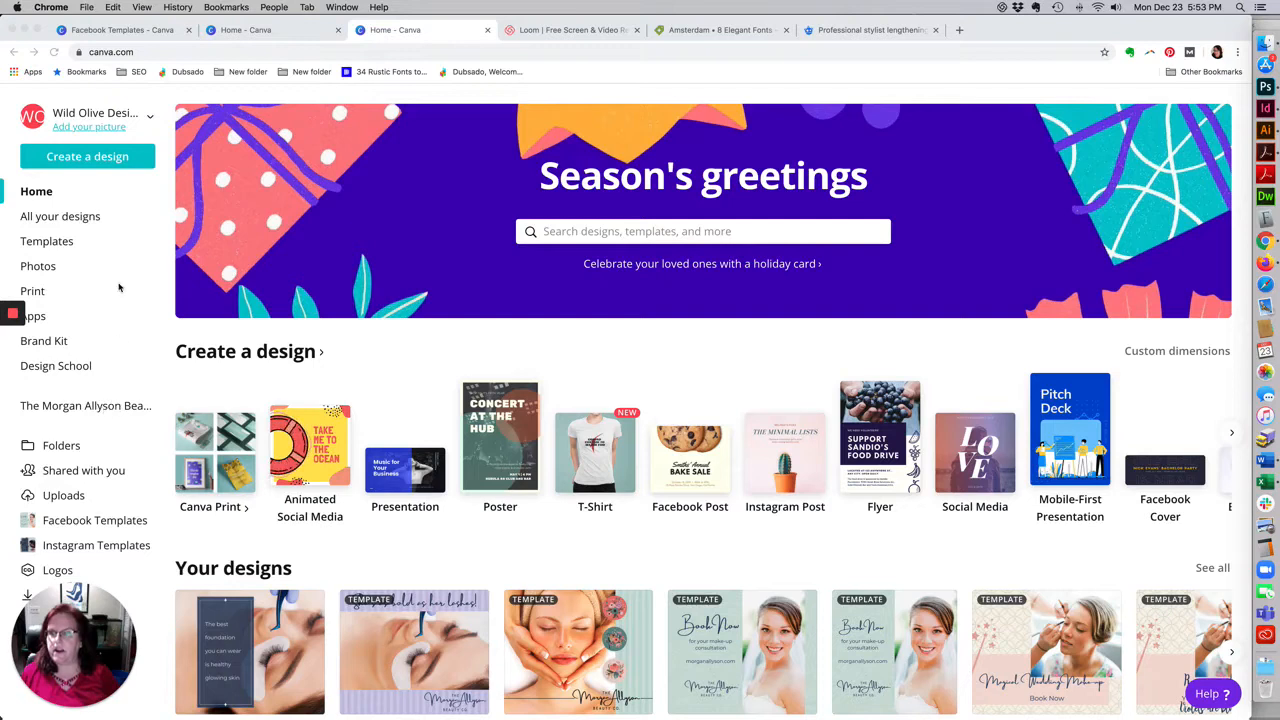
Step: View the folders of The Morgan Allyson Beauty Co team, and open the Uploads folder
click(104, 407)
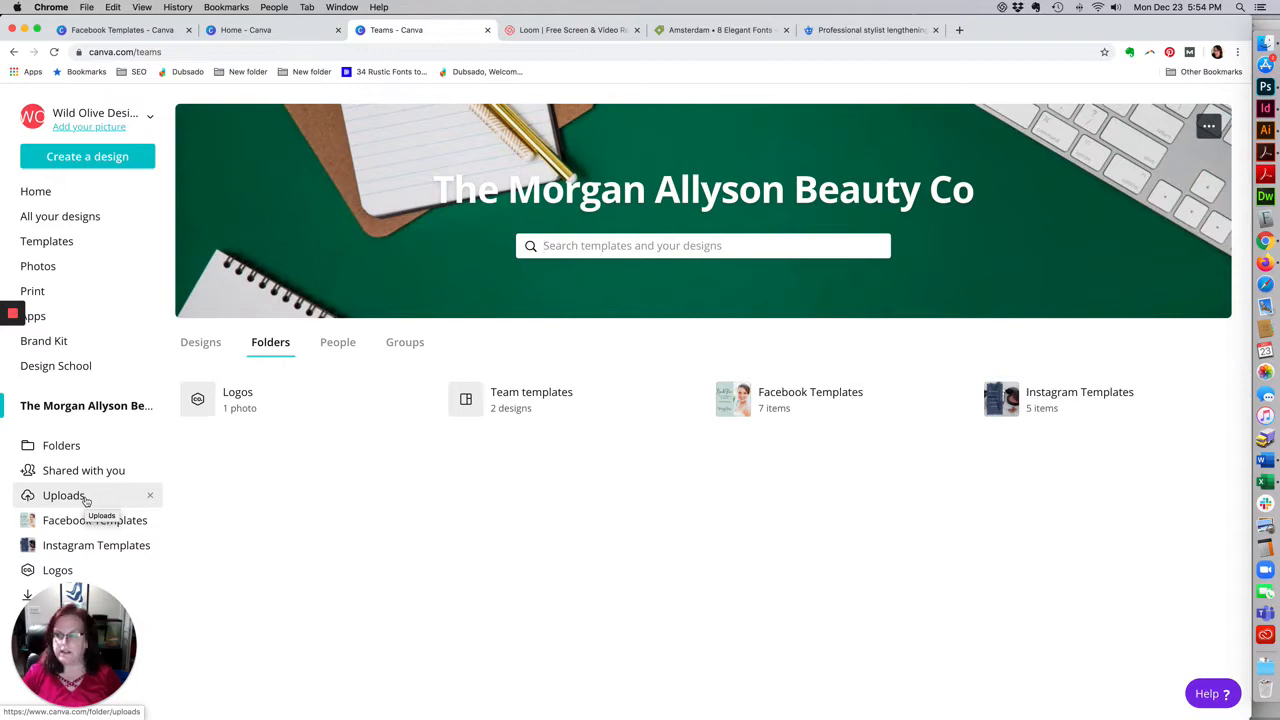
click(86, 501)
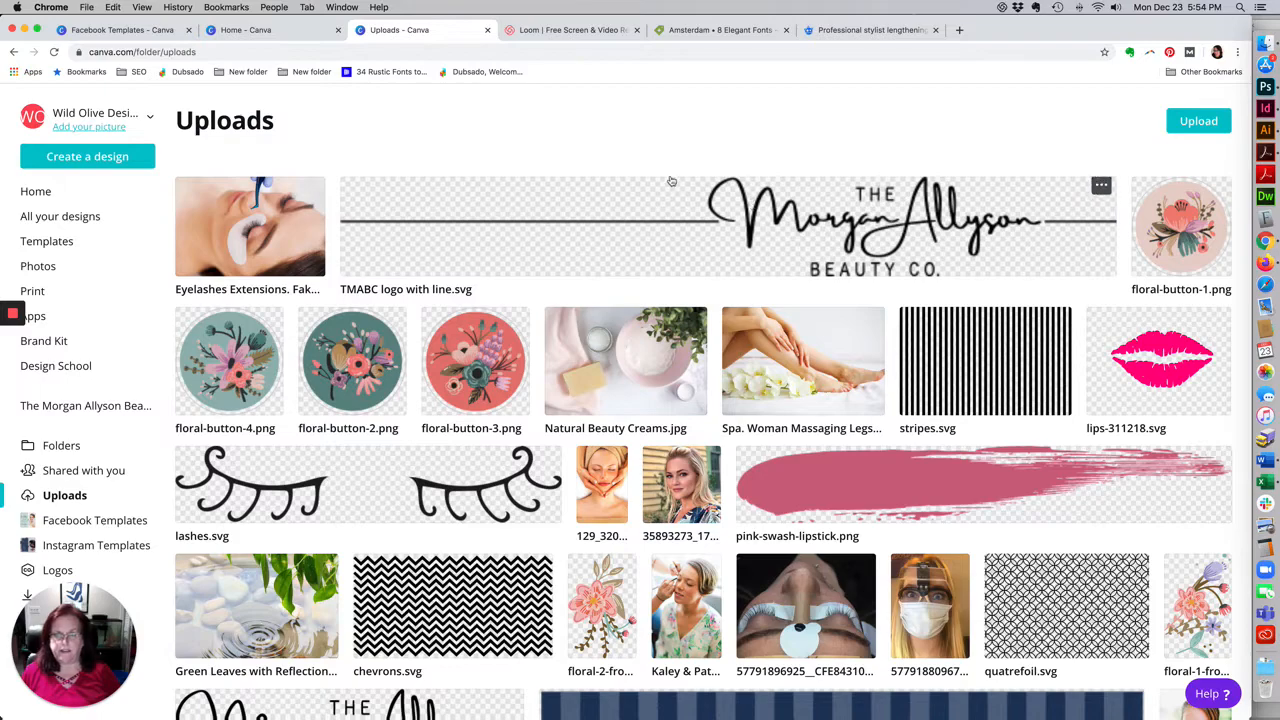
Step: Preview the lashes.svg and chevrons.svg graphics among the uploads, closing each preview
click(437, 485)
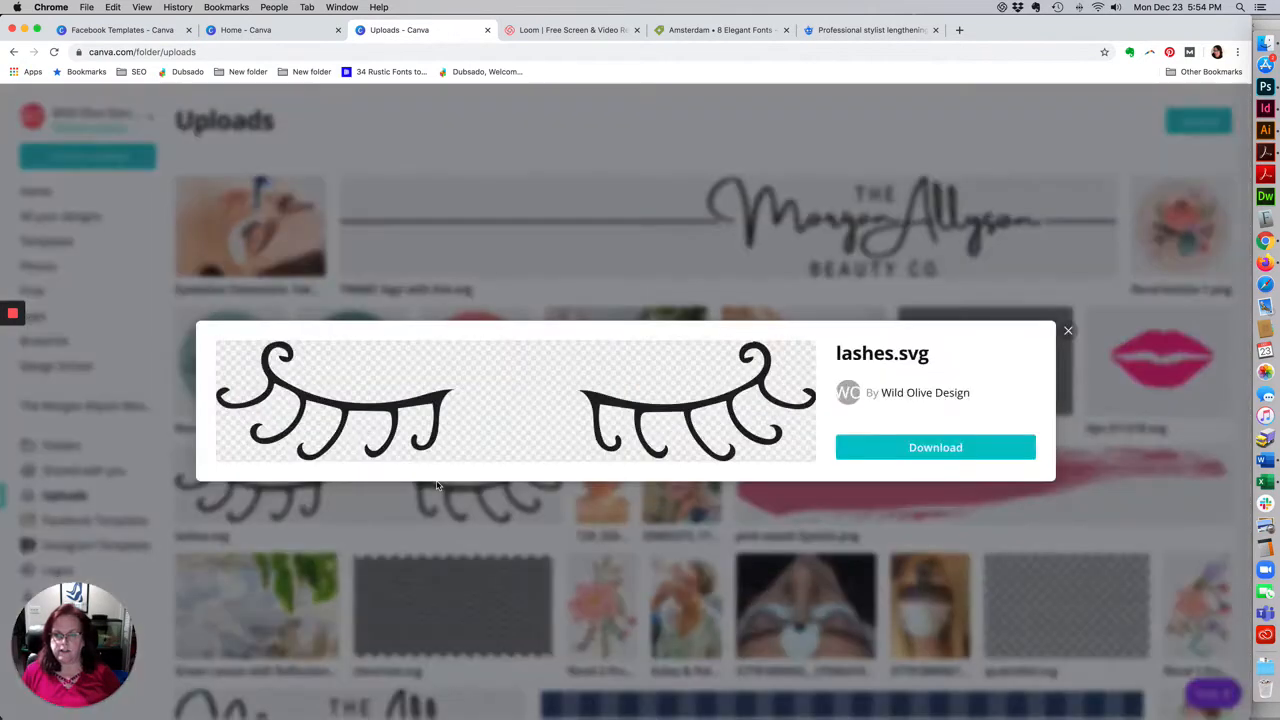
click(542, 519)
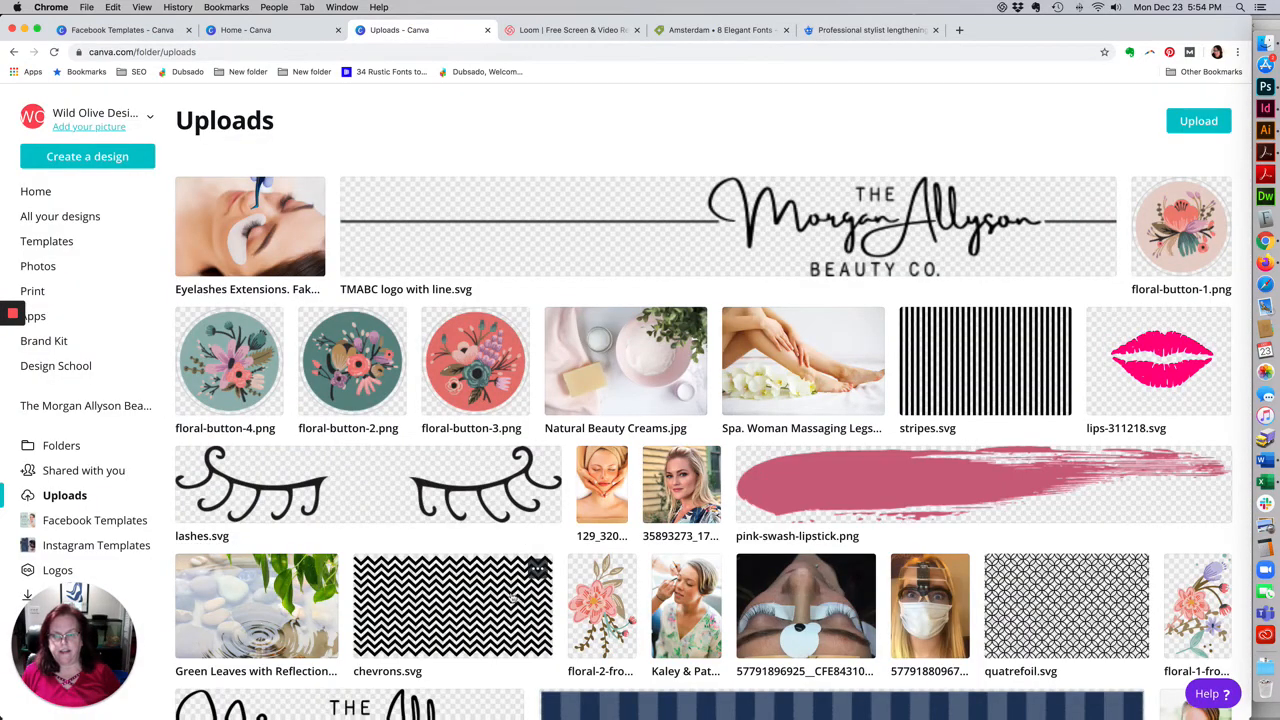
click(491, 598)
click(508, 620)
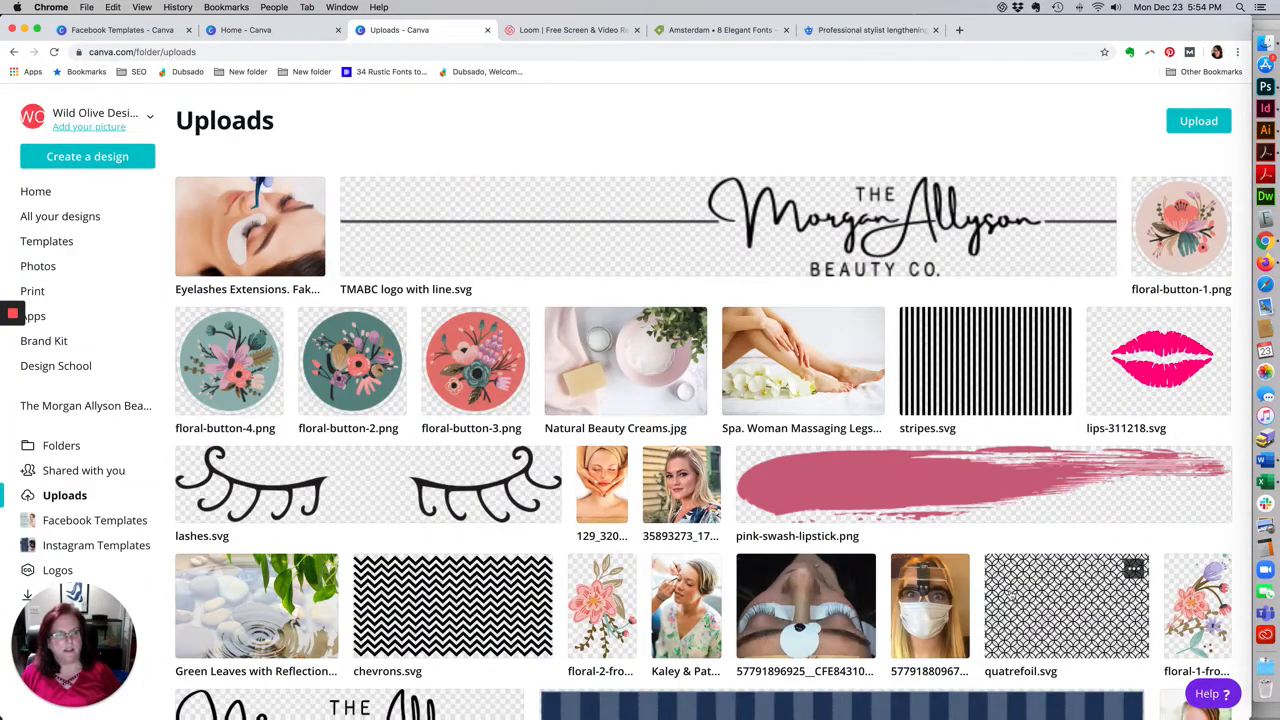
Step: Look through all uploaded logos, photos and patterns, and preview the floral-2-from-biz-card.png image
scroll(1010, 596, down, 5)
scroll(1010, 596, down, 2)
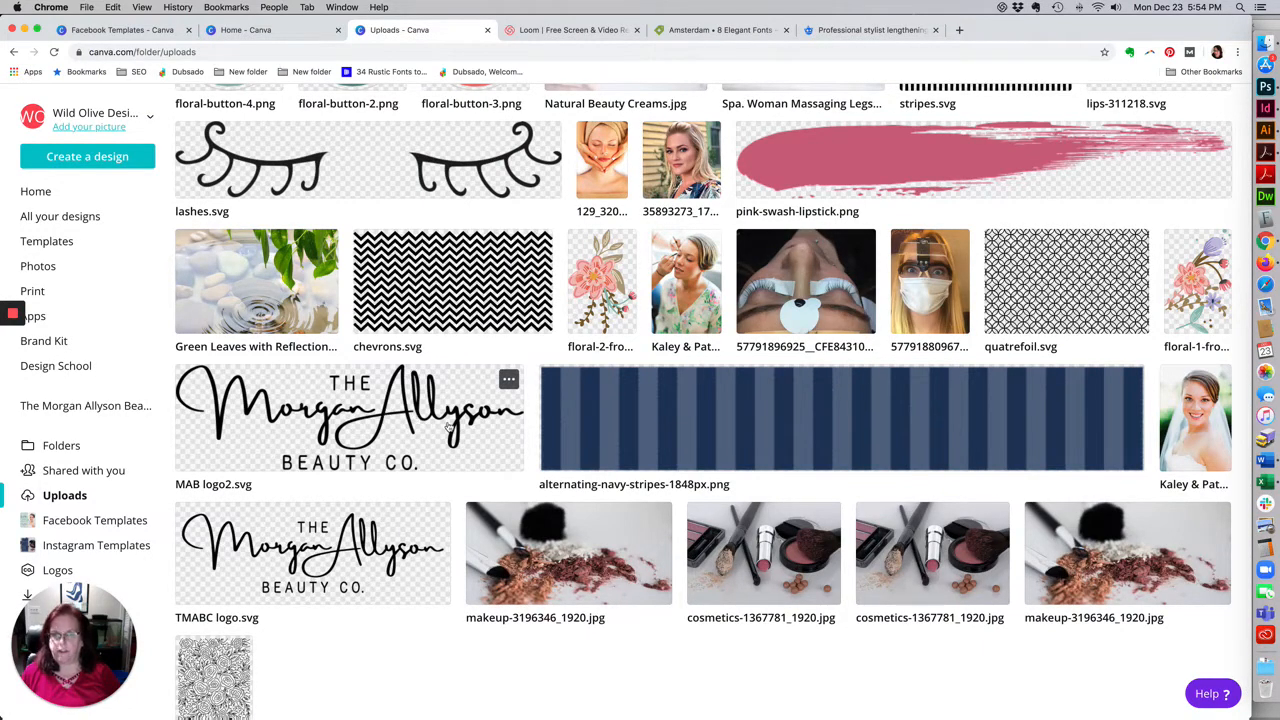
scroll(604, 440, up, 7)
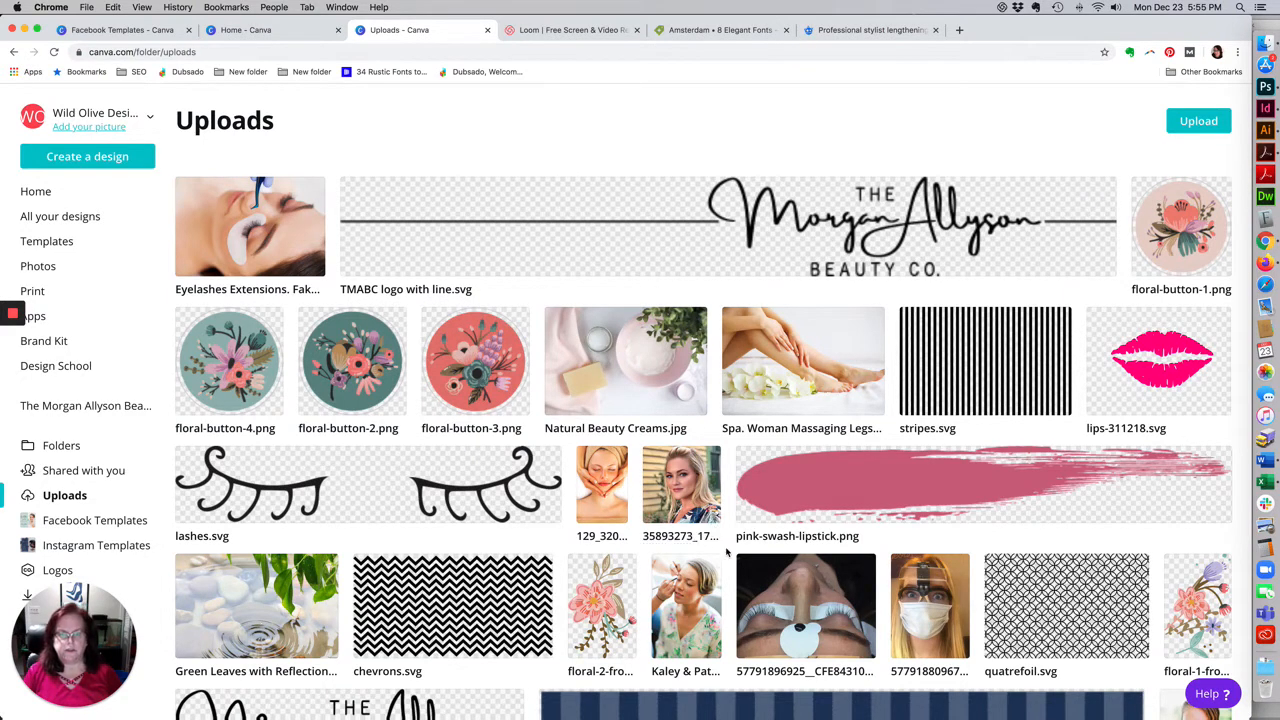
scroll(728, 543, down, 2)
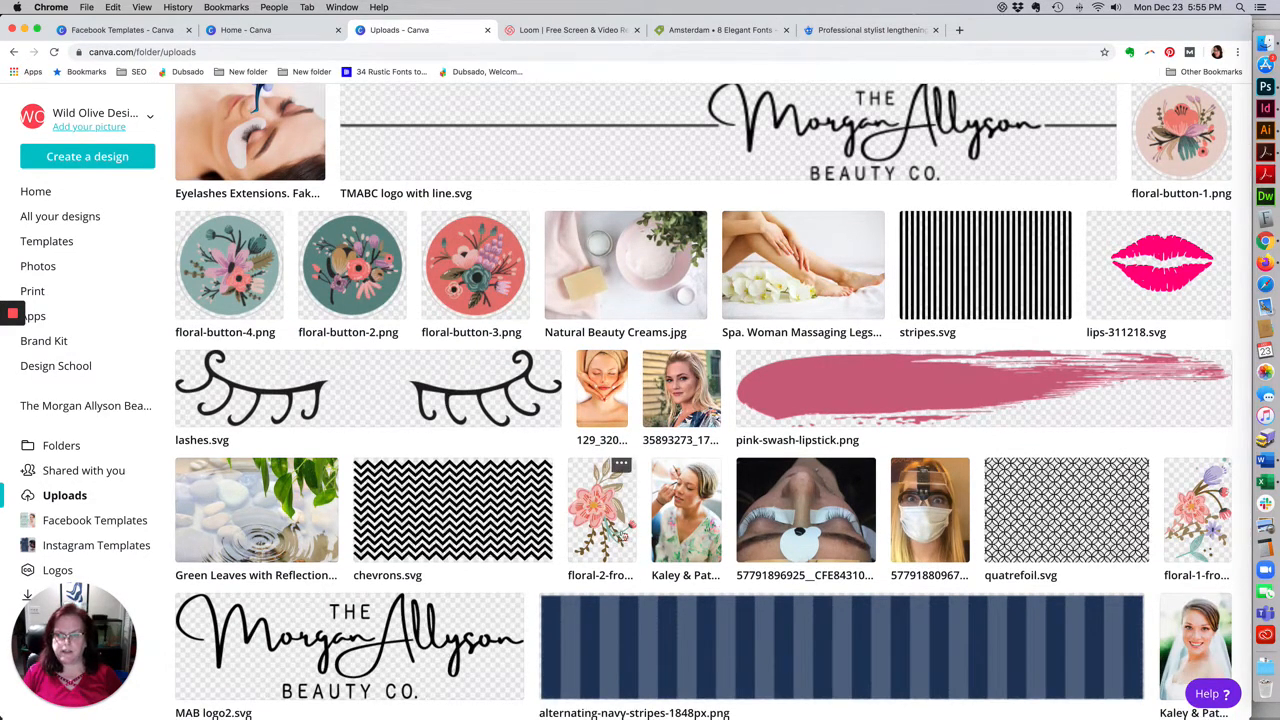
click(608, 528)
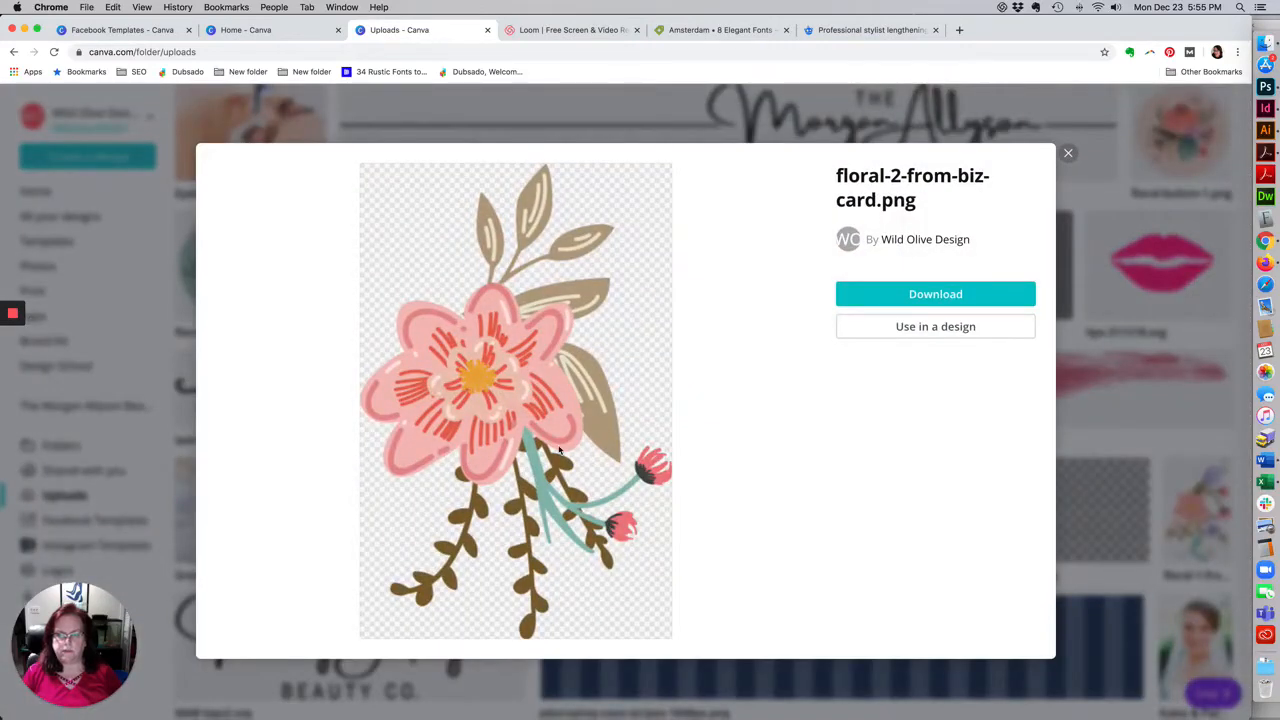
click(1069, 154)
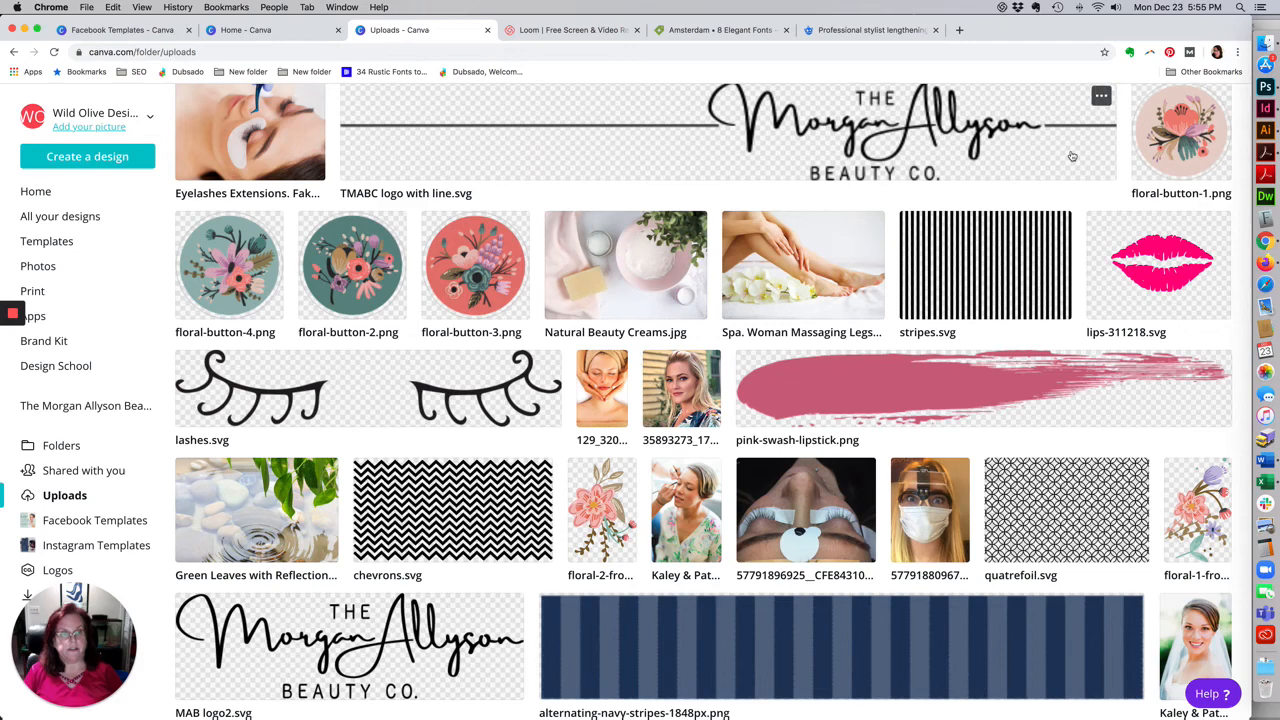
scroll(794, 553, down, 5)
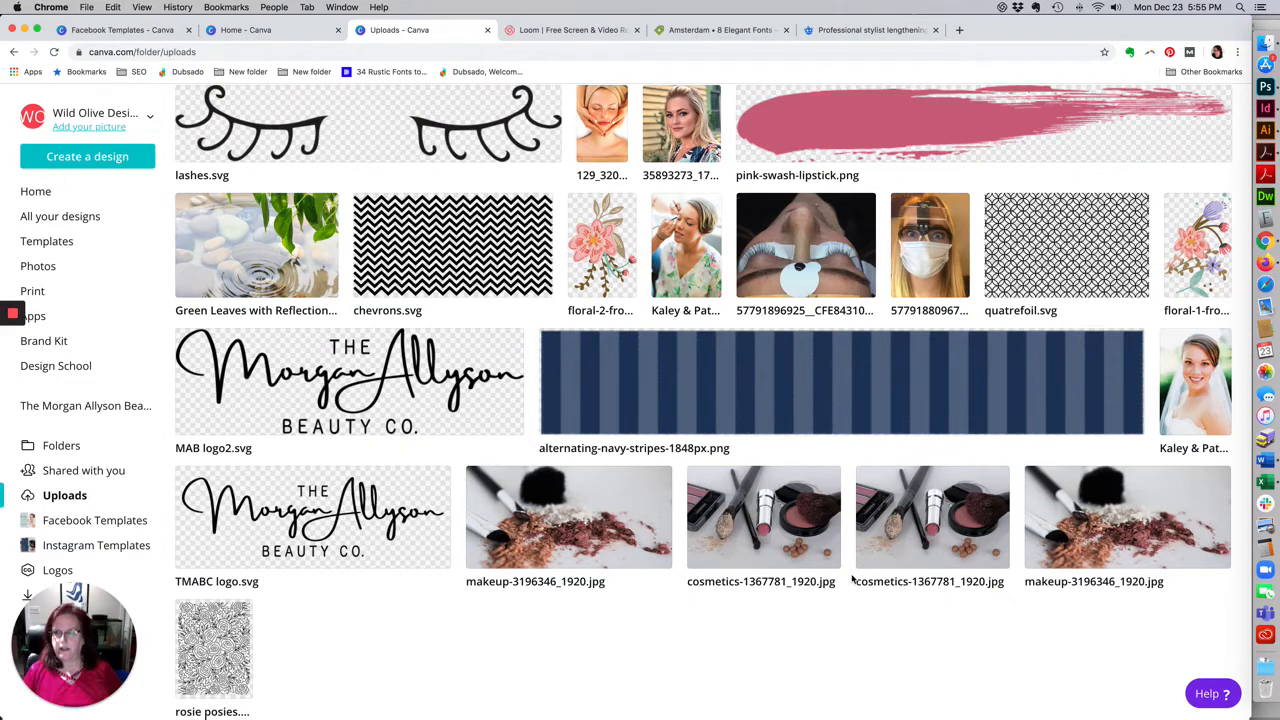
scroll(466, 622, up, 7)
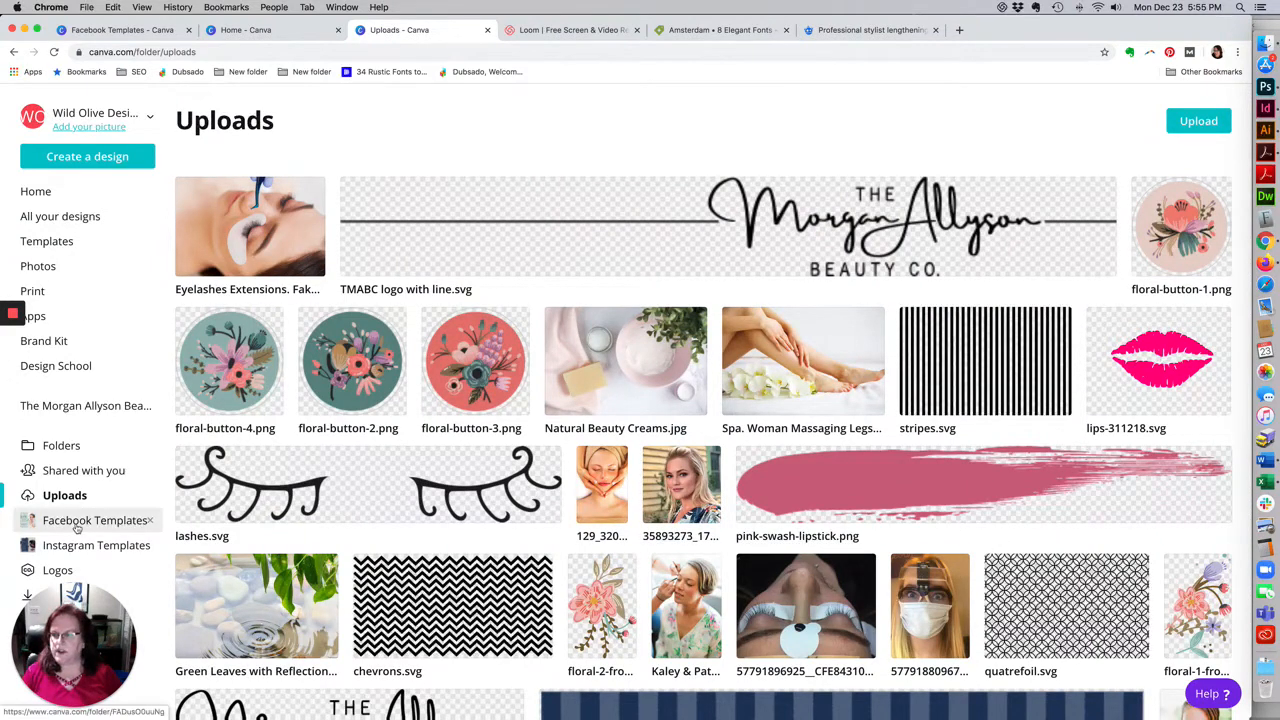
Step: Create a new design from the FB Tranquil Quote template in the Facebook Templates folder
click(75, 521)
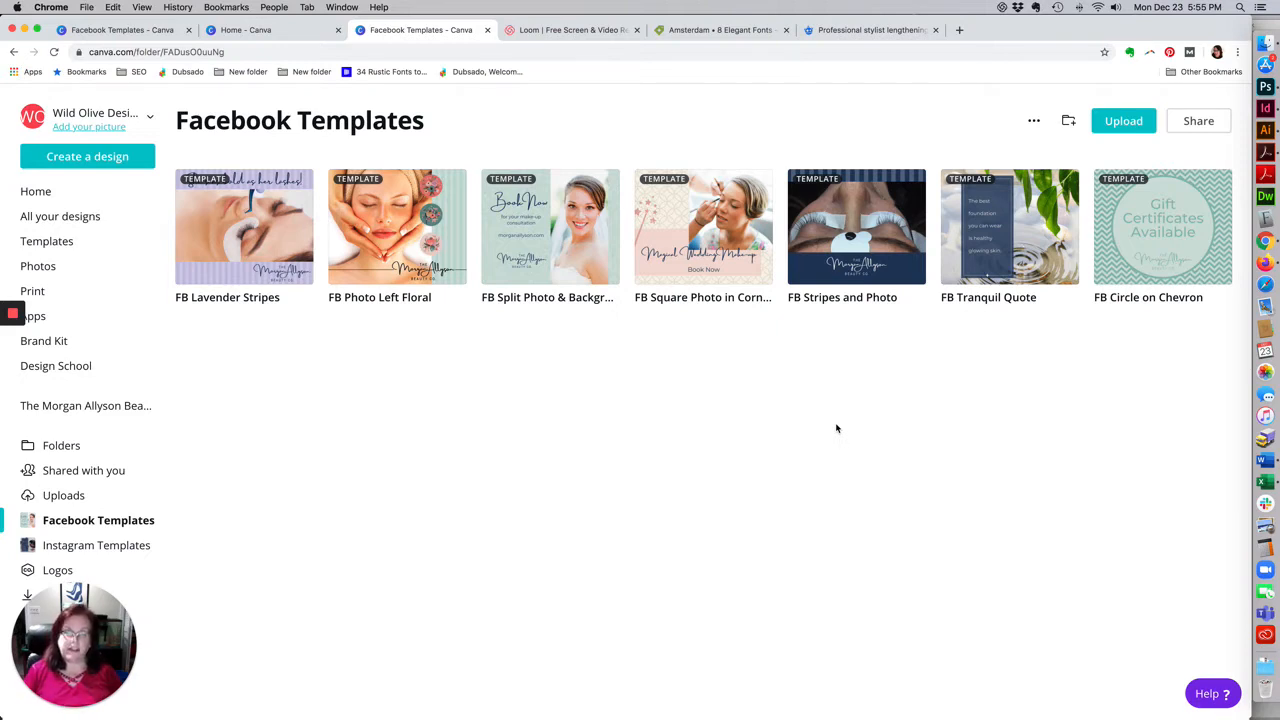
click(1032, 250)
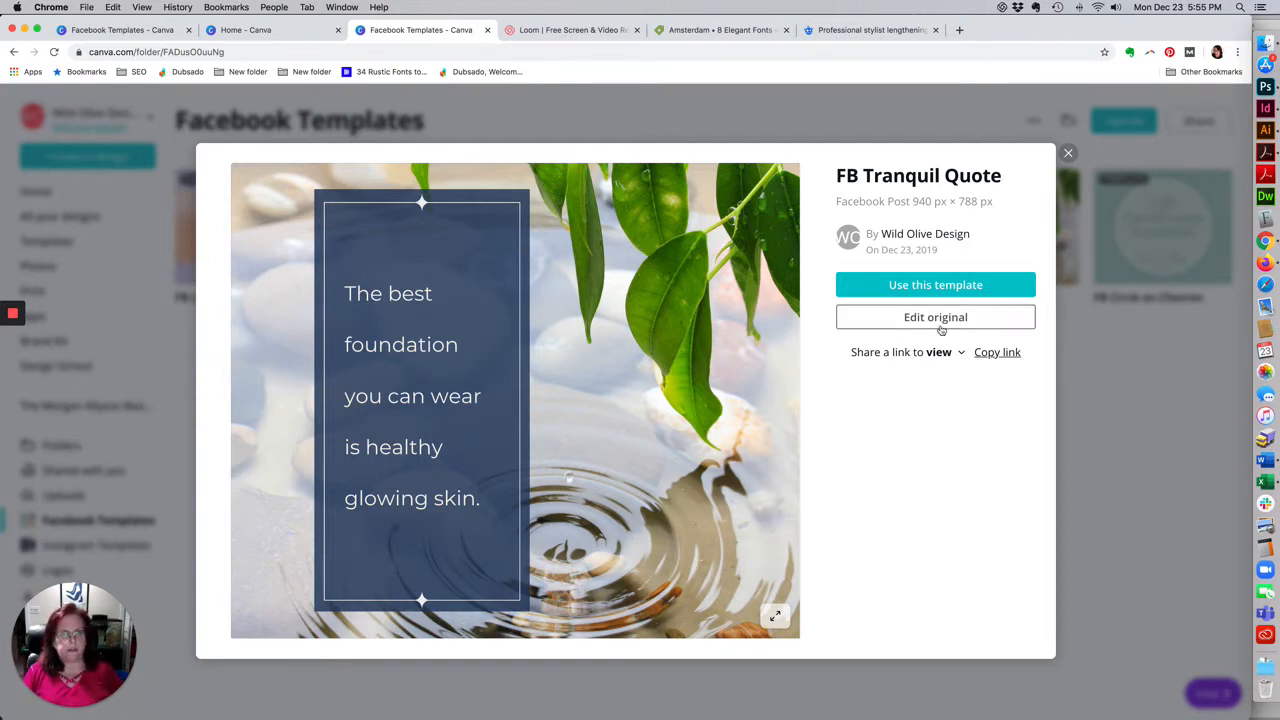
click(935, 287)
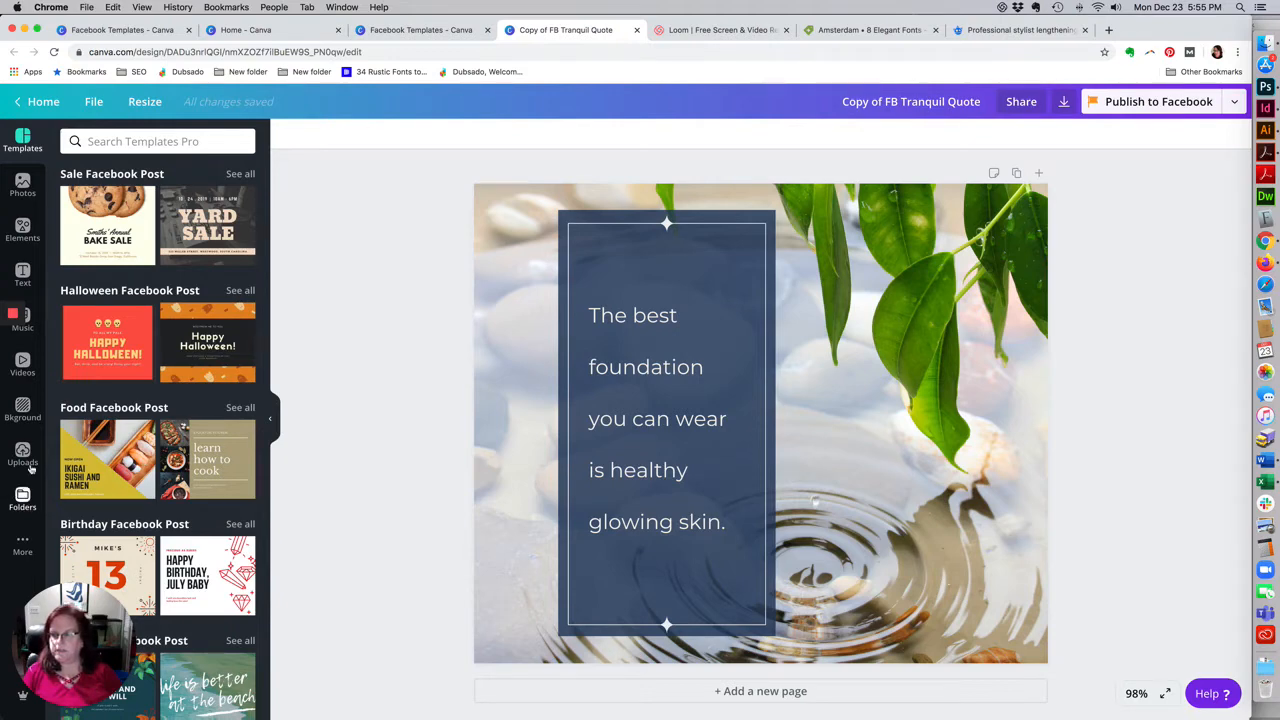
Step: Search the stock photos for "ocean beach"
click(22, 185)
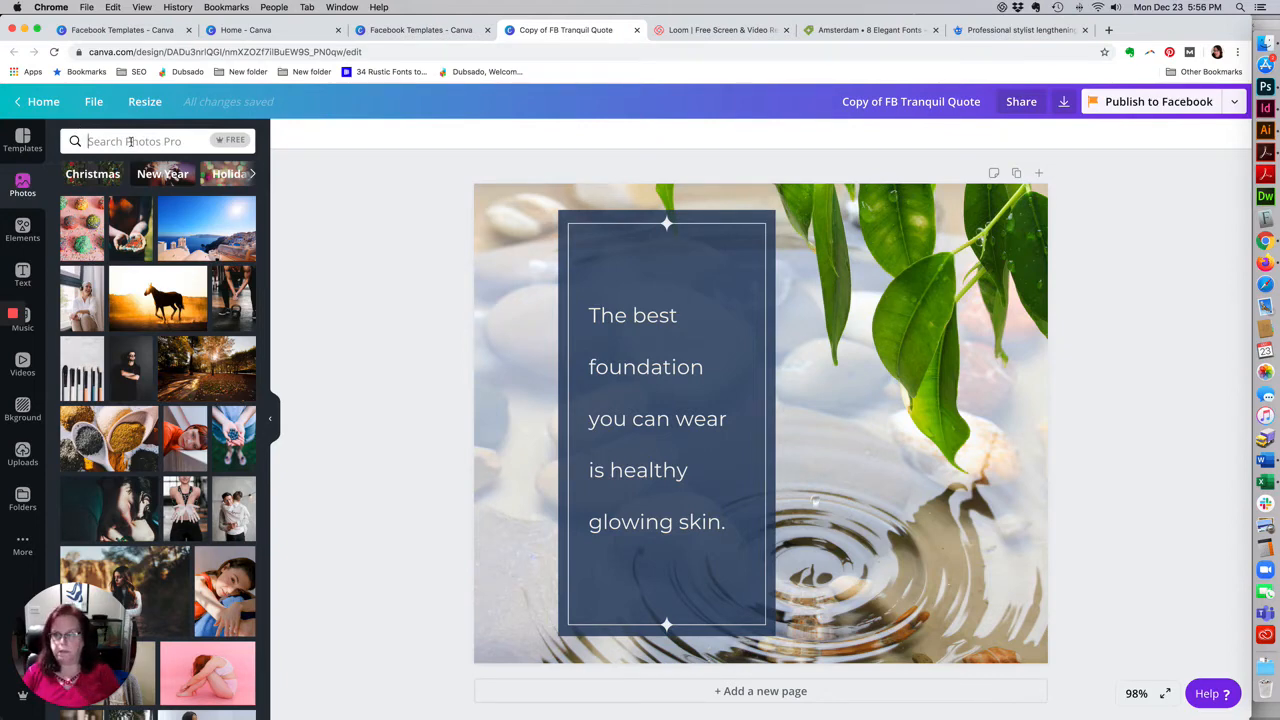
click(130, 141)
text(o)
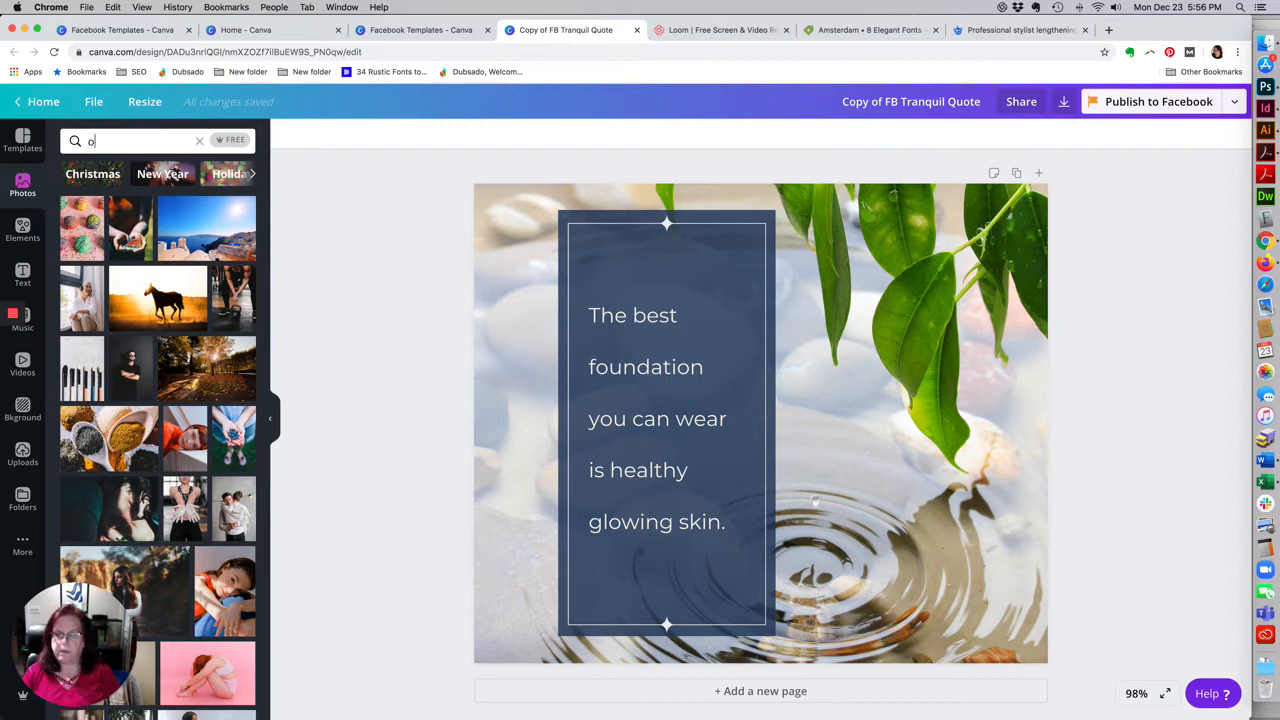
text(cean)
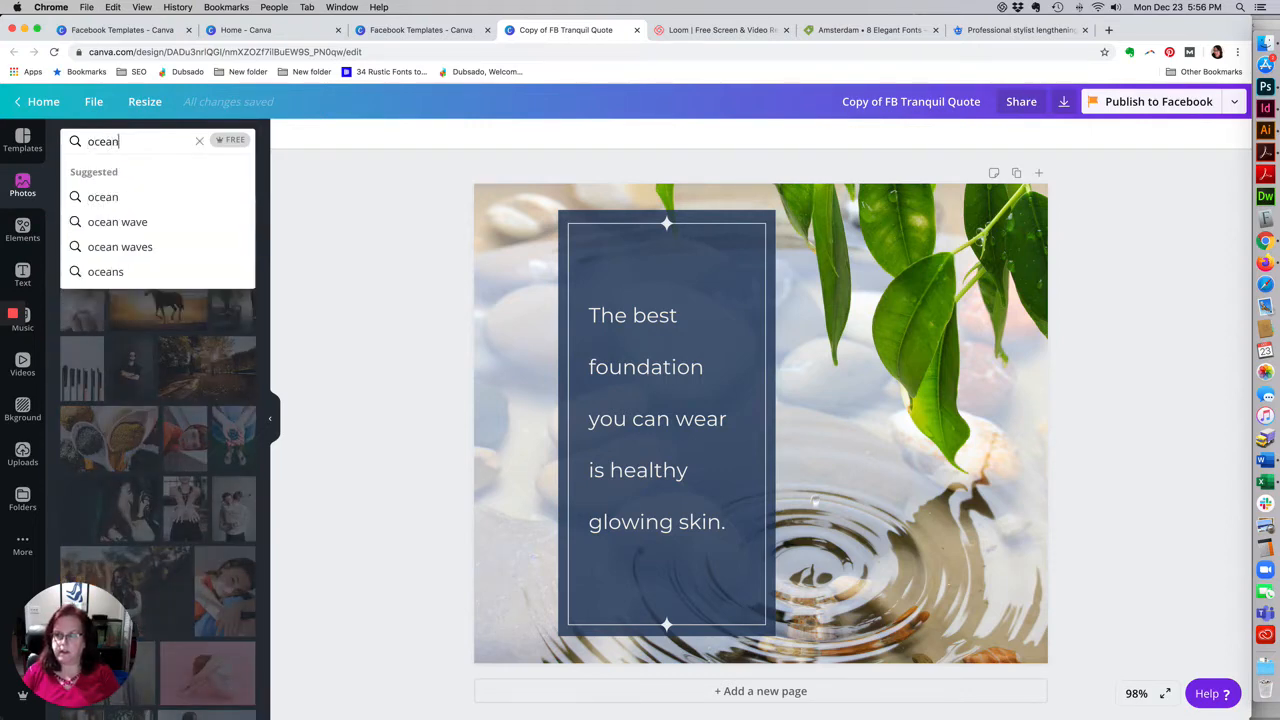
text( beach)
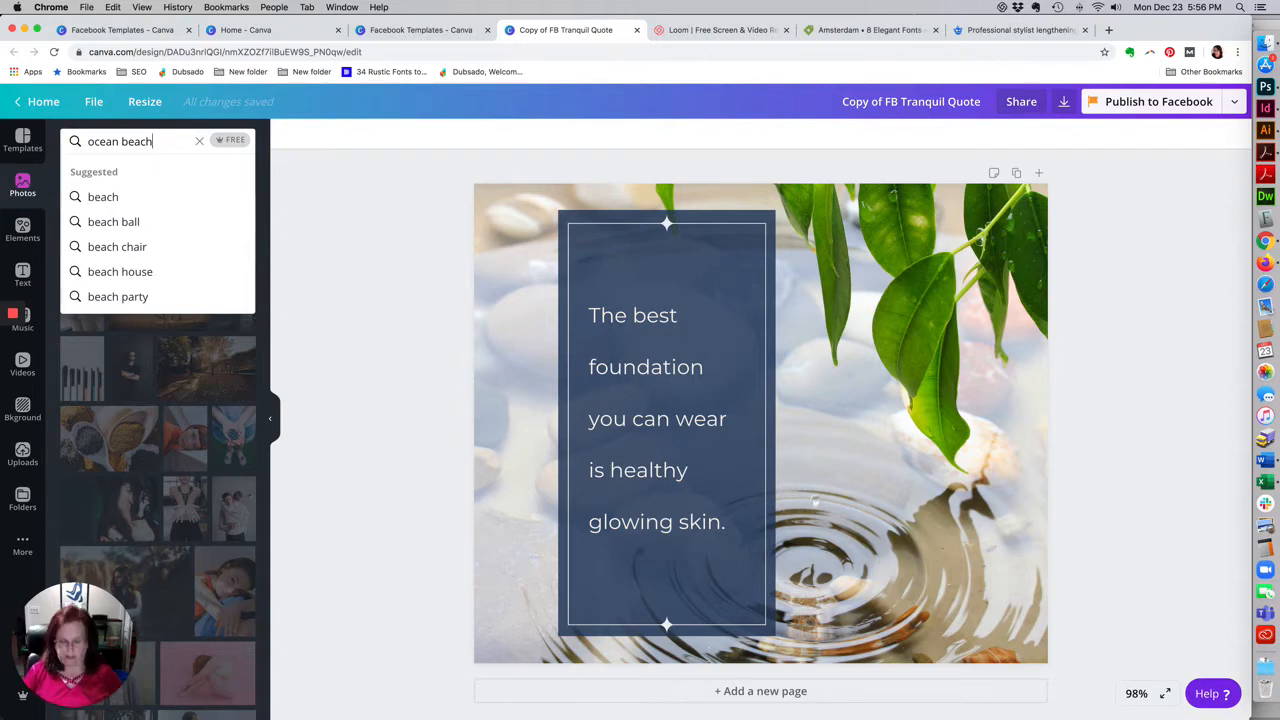
key(Return)
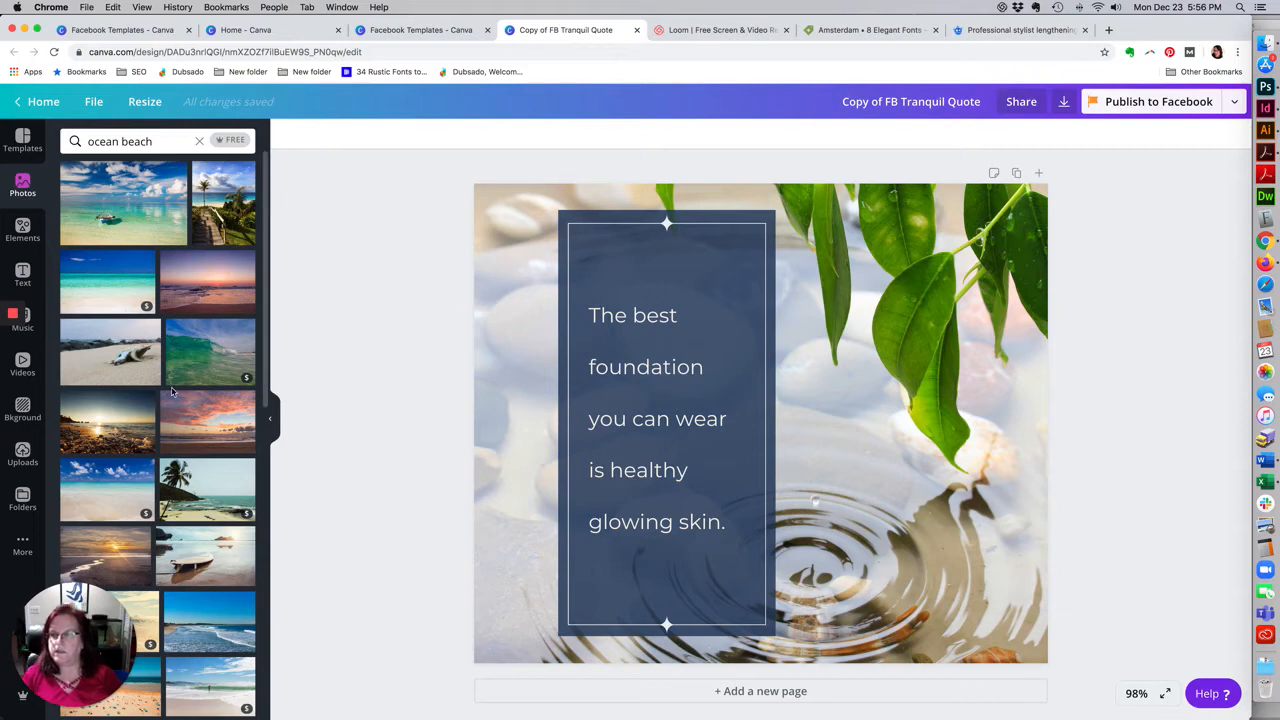
Step: Browse the beach photos and add the one of a small boat on turquoise water to the design
scroll(180, 519, down, 3)
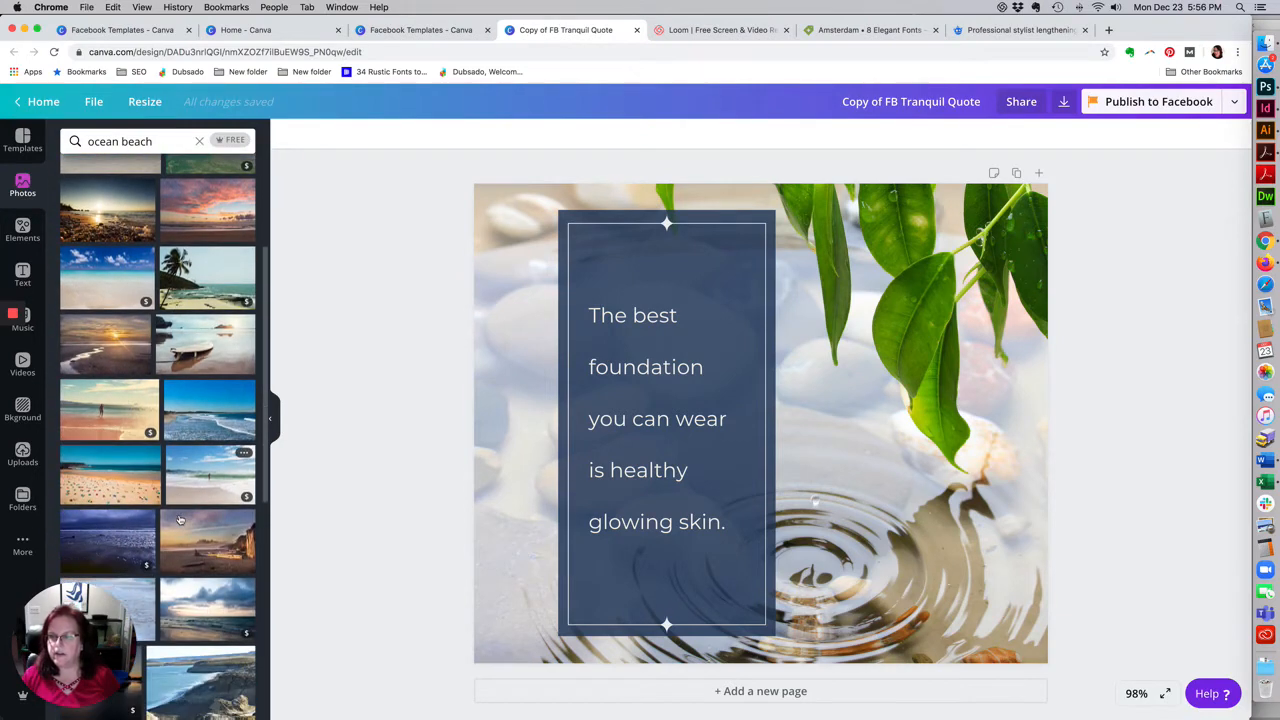
scroll(180, 519, down, 2)
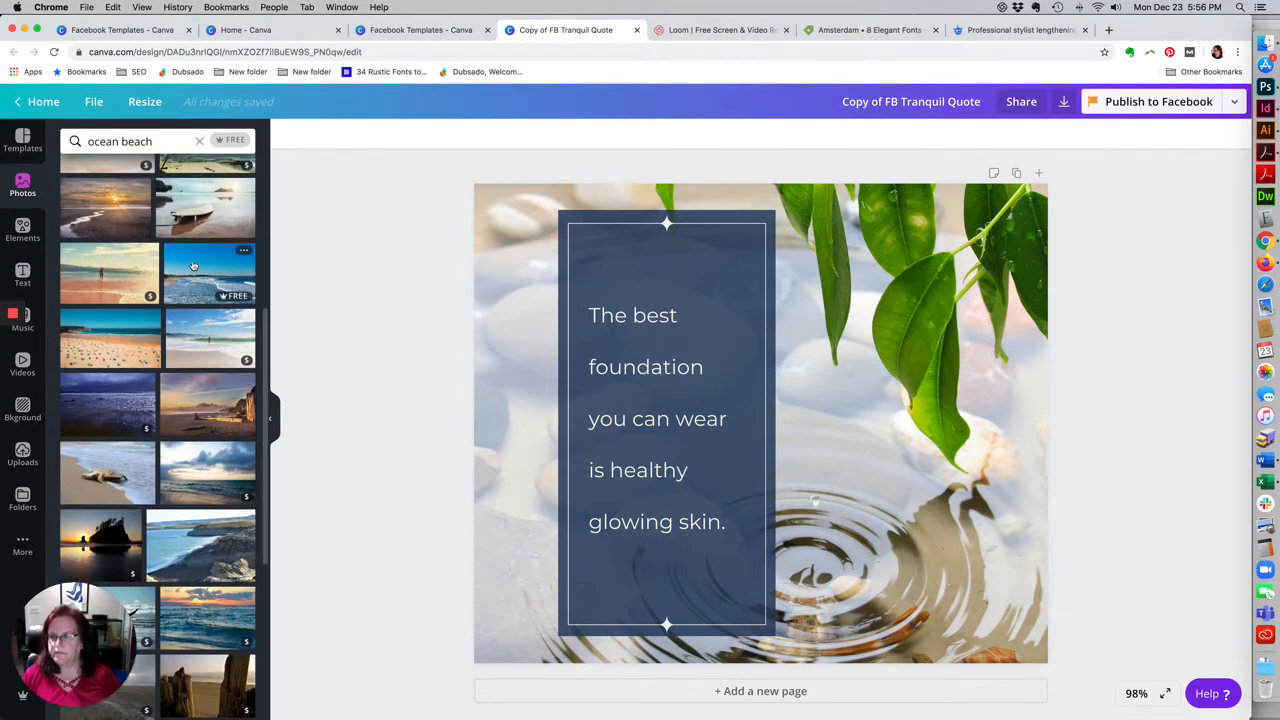
scroll(194, 328, up, 5)
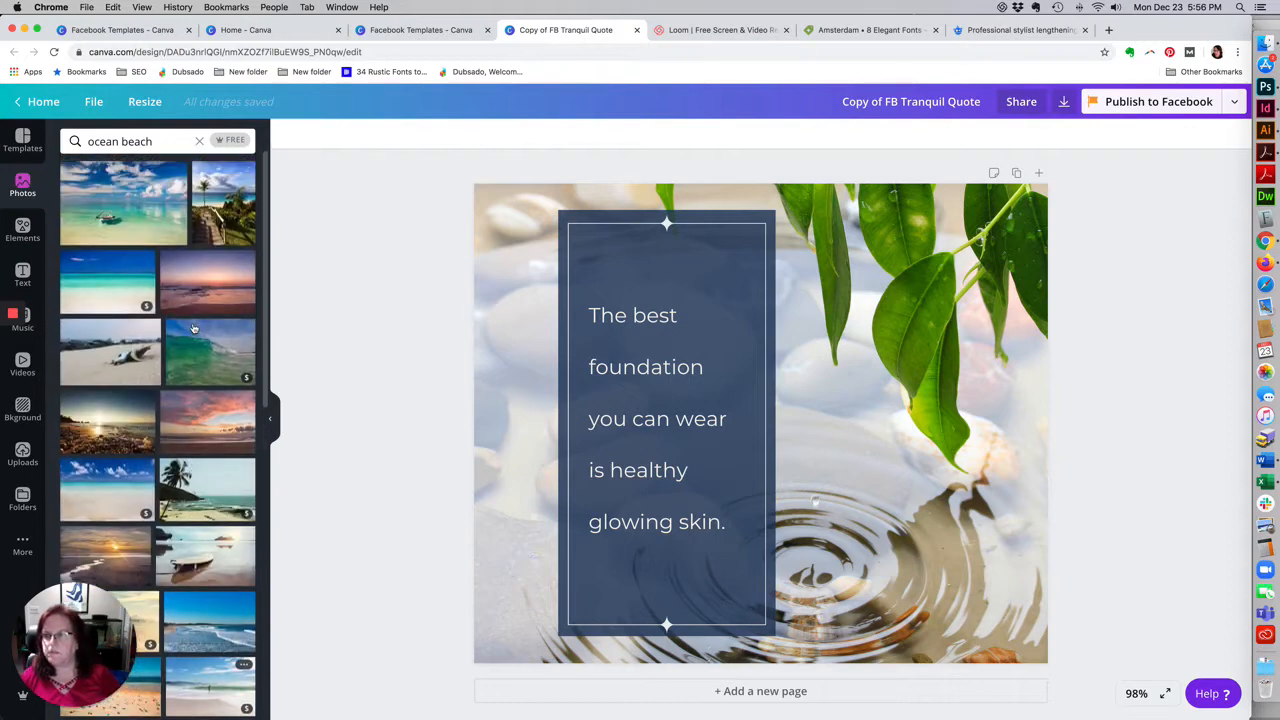
mouse_move(194, 328)
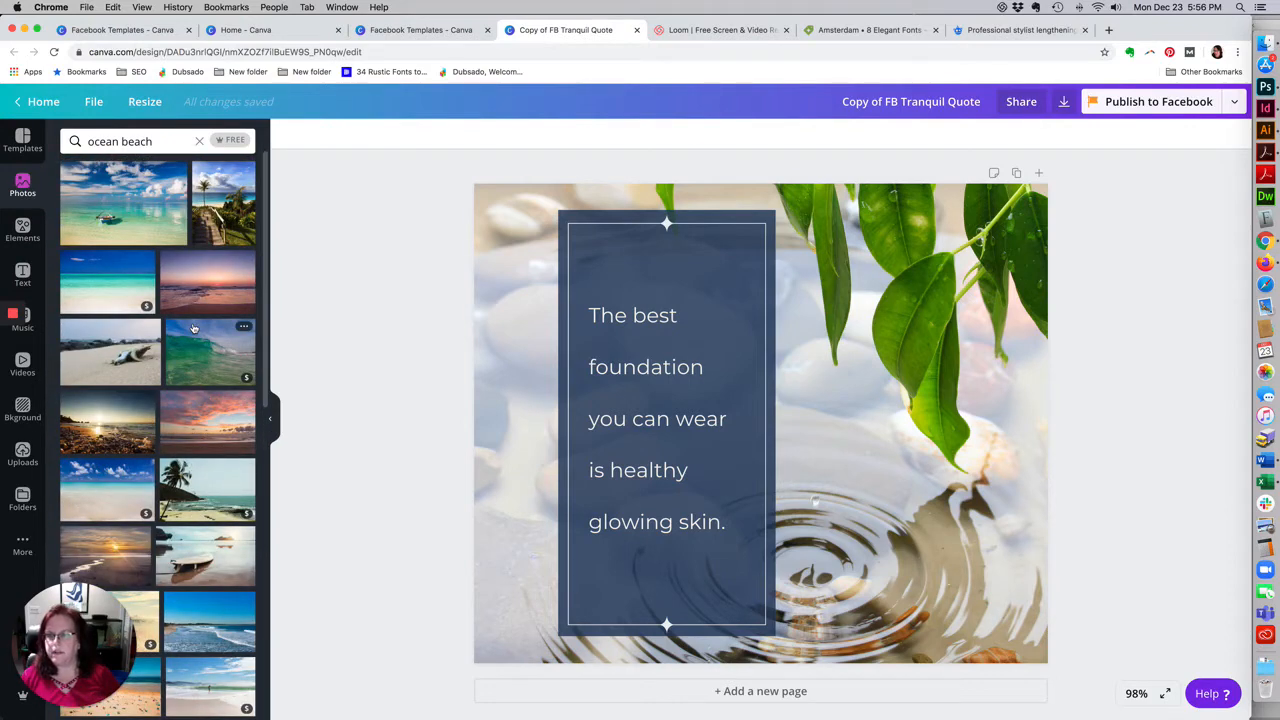
click(156, 228)
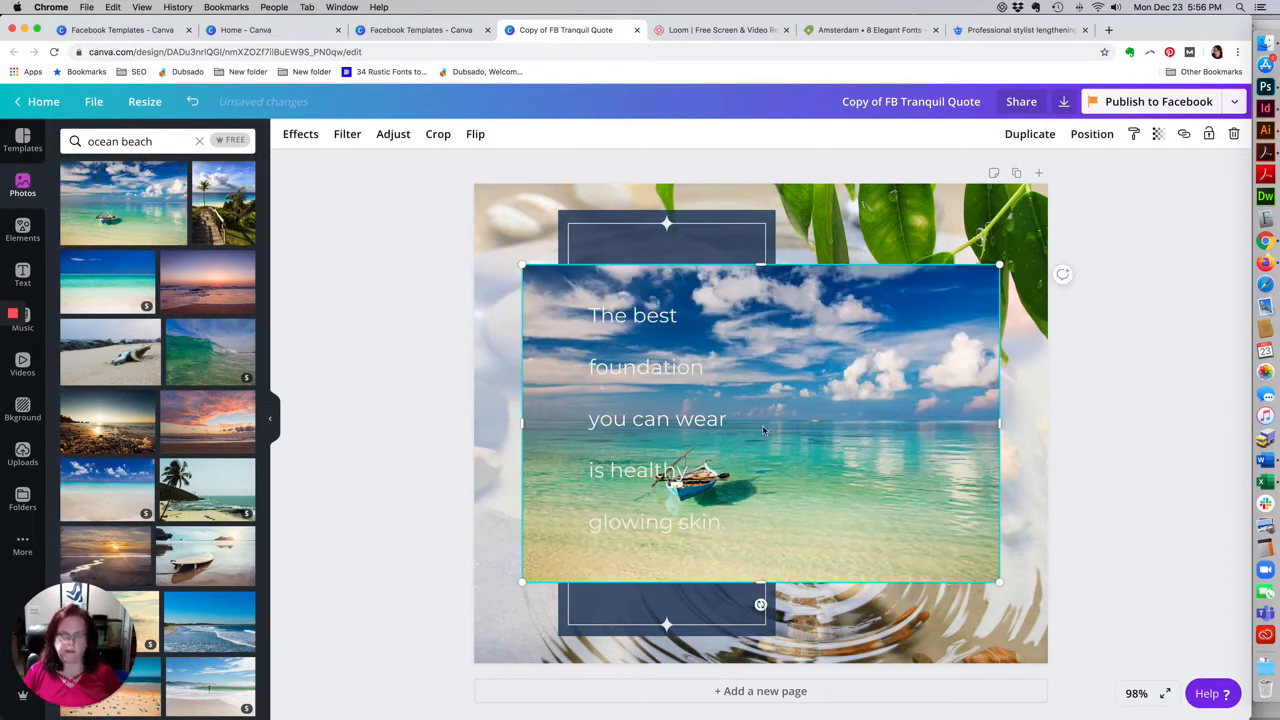
Step: Delete the leaves-and-ripples background photo and enlarge the boat photo until it covers the whole page
click(1015, 520)
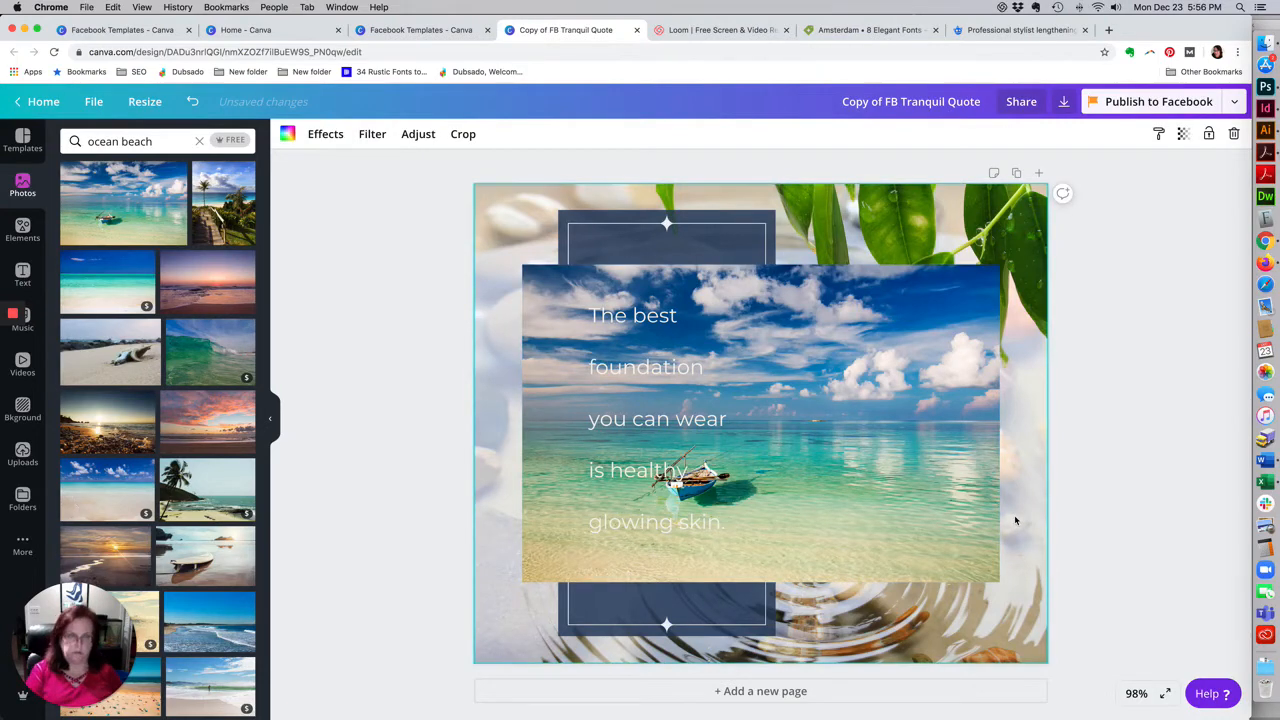
key(Delete)
click(949, 535)
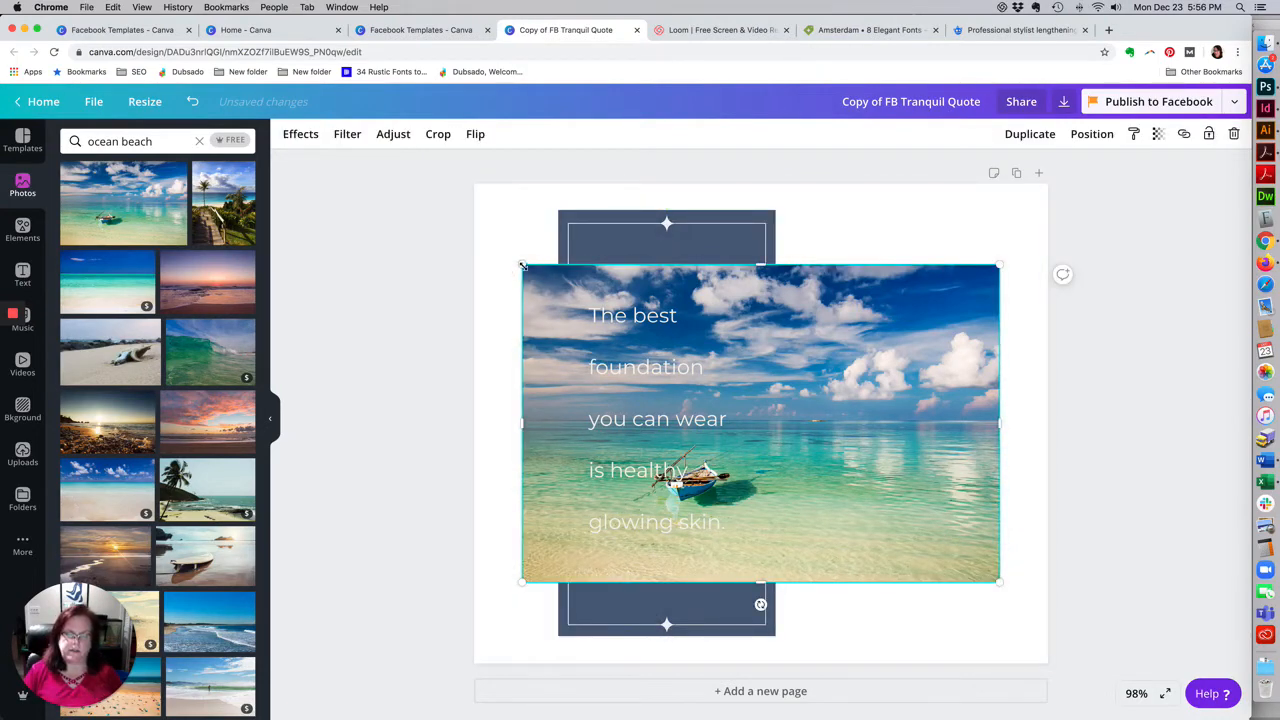
drag(522, 266, 400, 182)
drag(1001, 586, 1121, 664)
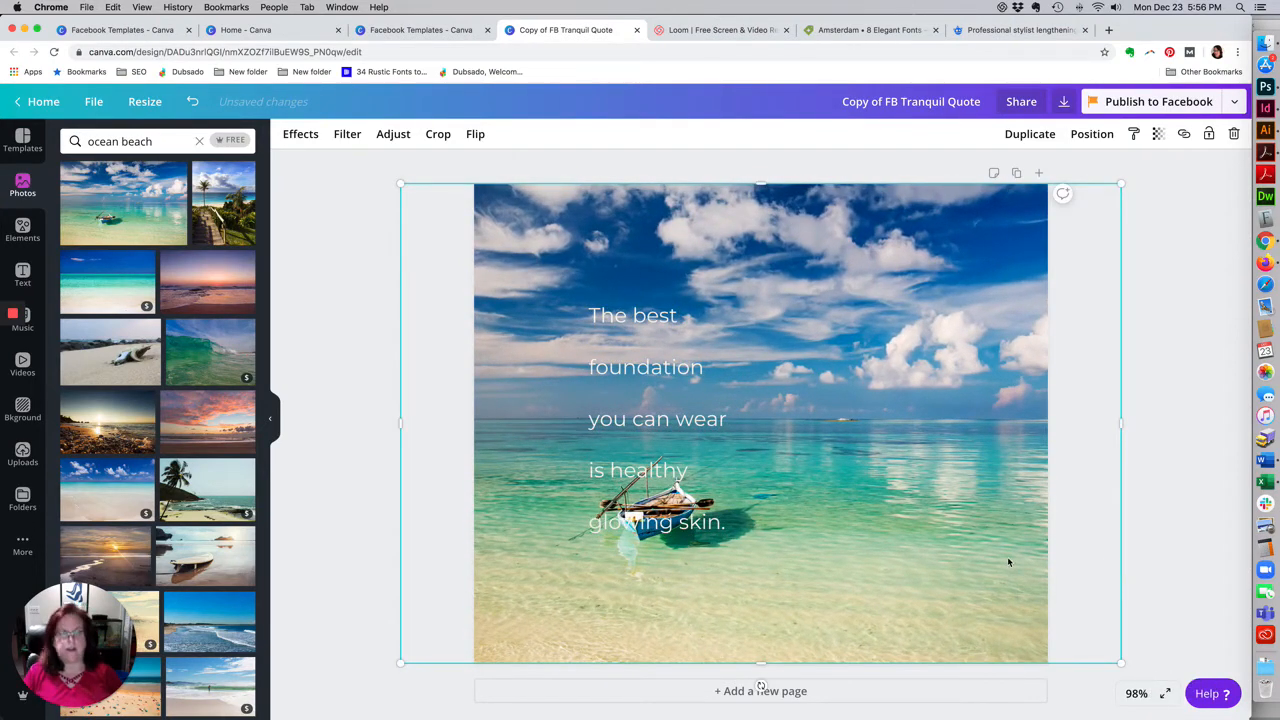
Step: Send the boat photo to the back, behind the navy panel, frame and quote text, and deselect it
right_click(992, 441)
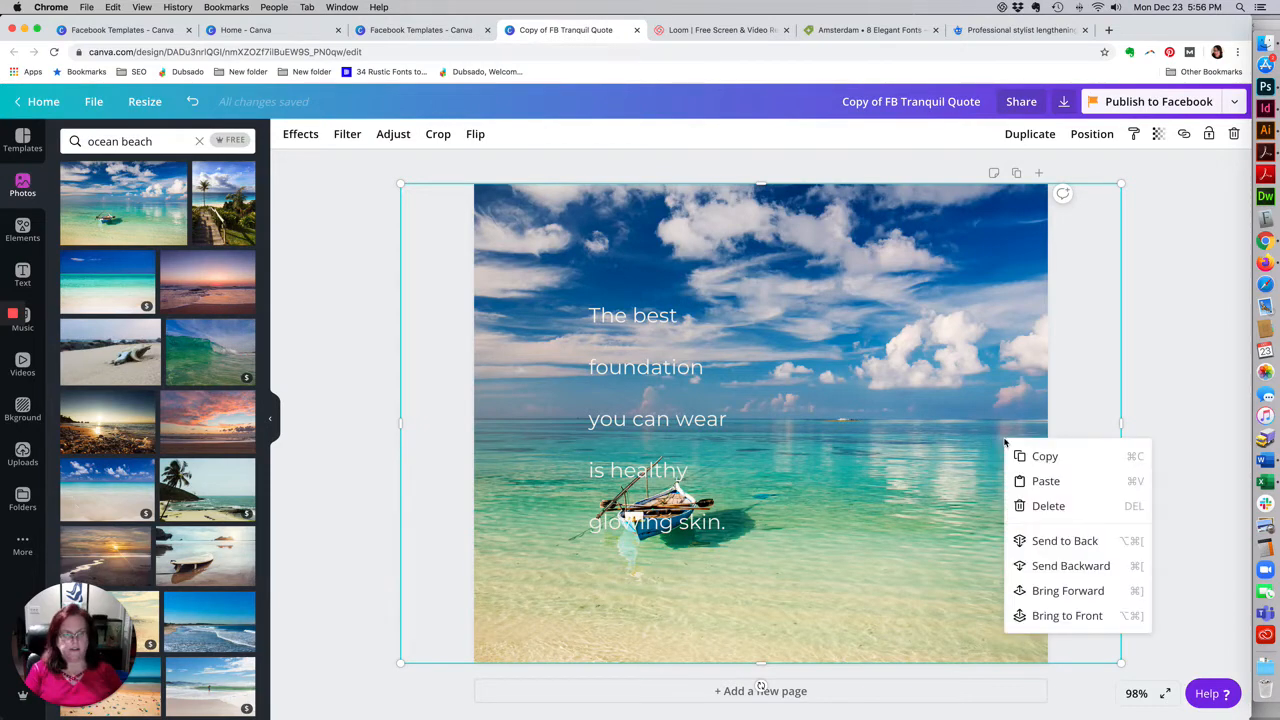
click(1043, 541)
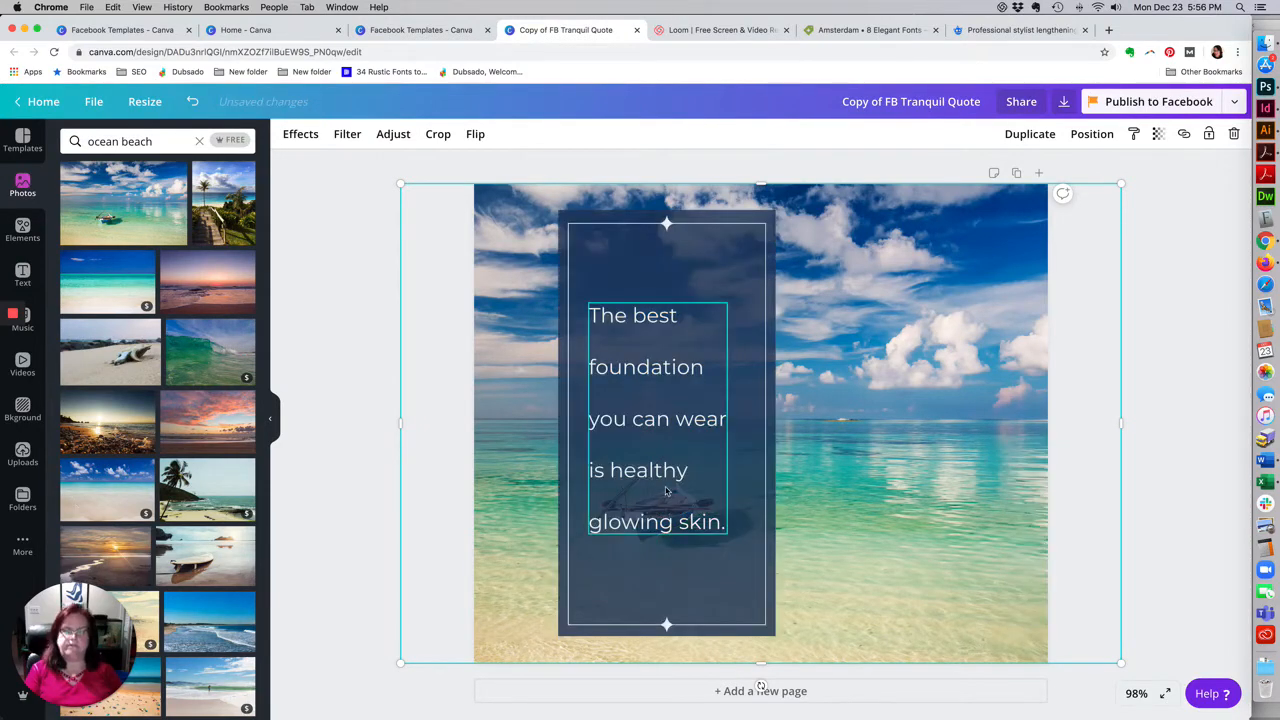
click(331, 480)
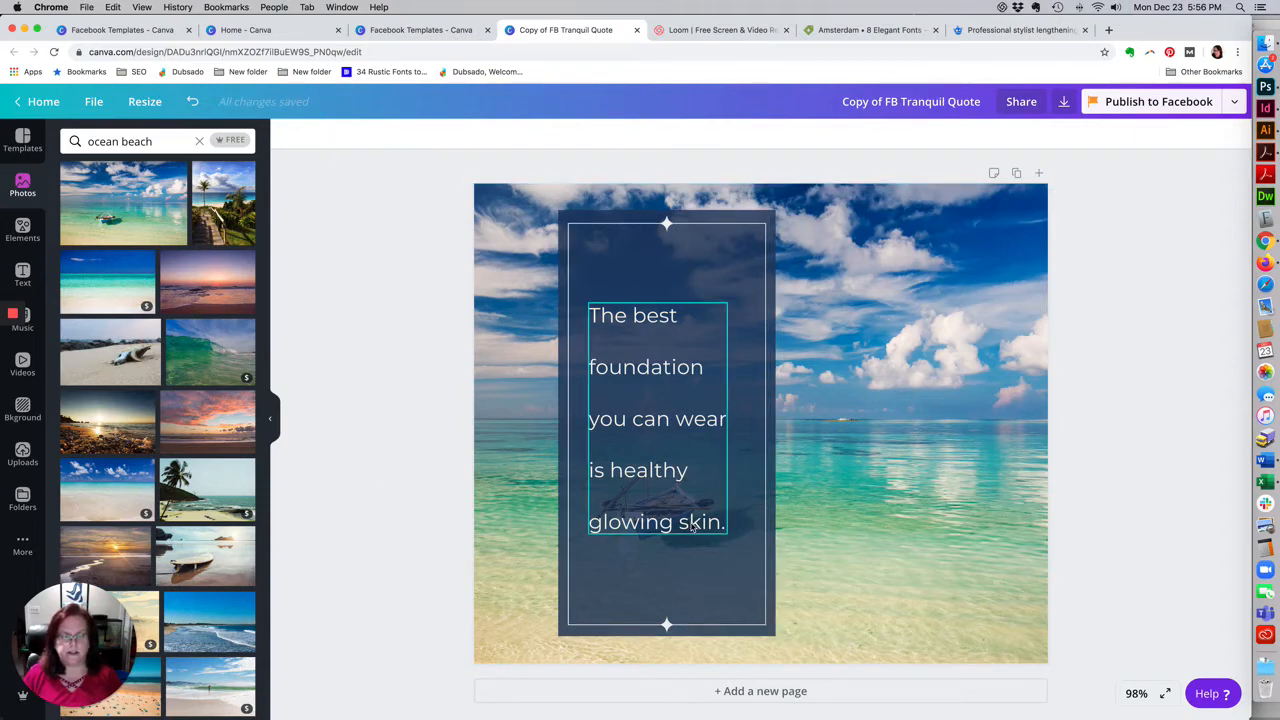
Step: Move the quote text, the white frame and the navy panel to the right side of the page, clear of the boat
click(697, 468)
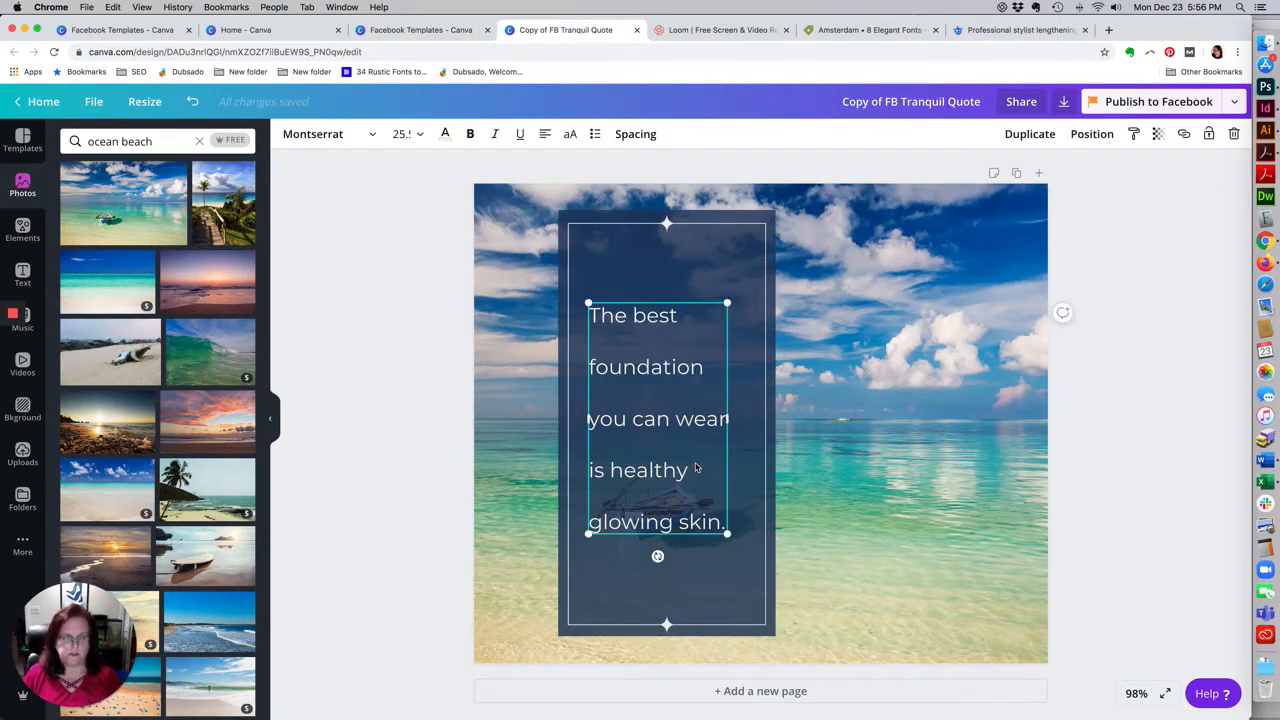
shift+click(570, 627)
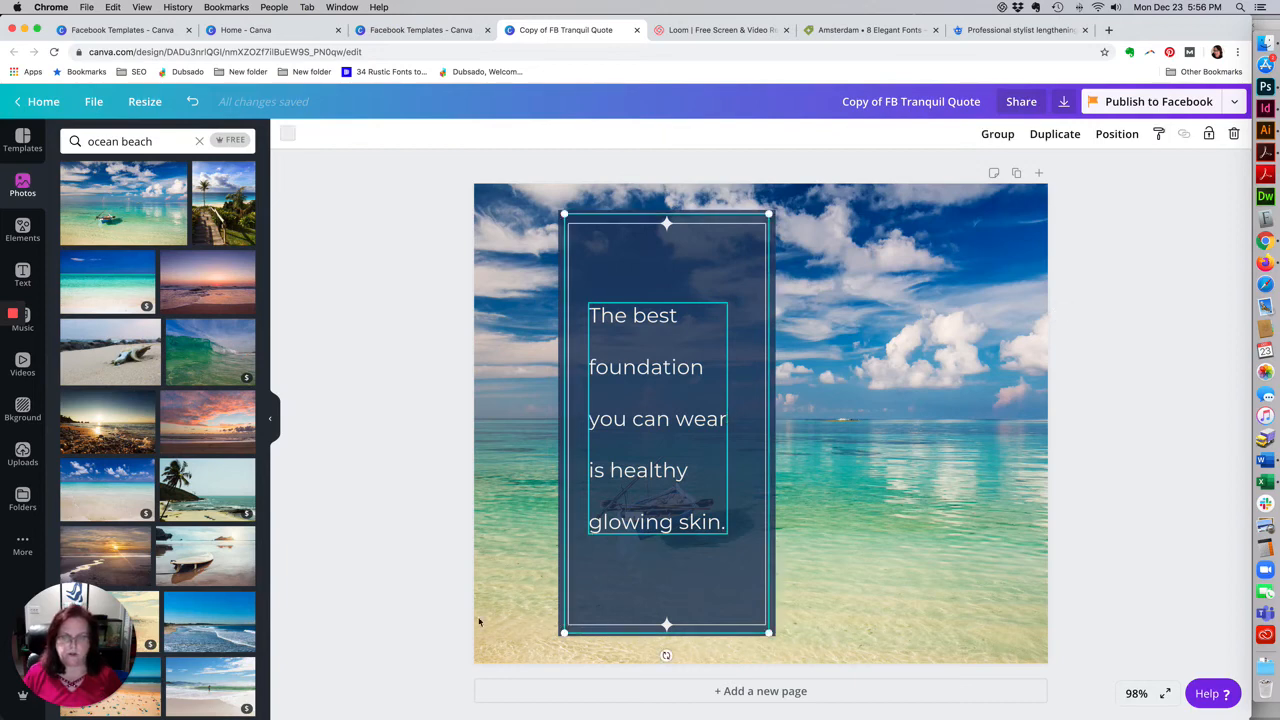
drag(438, 594, 946, 522)
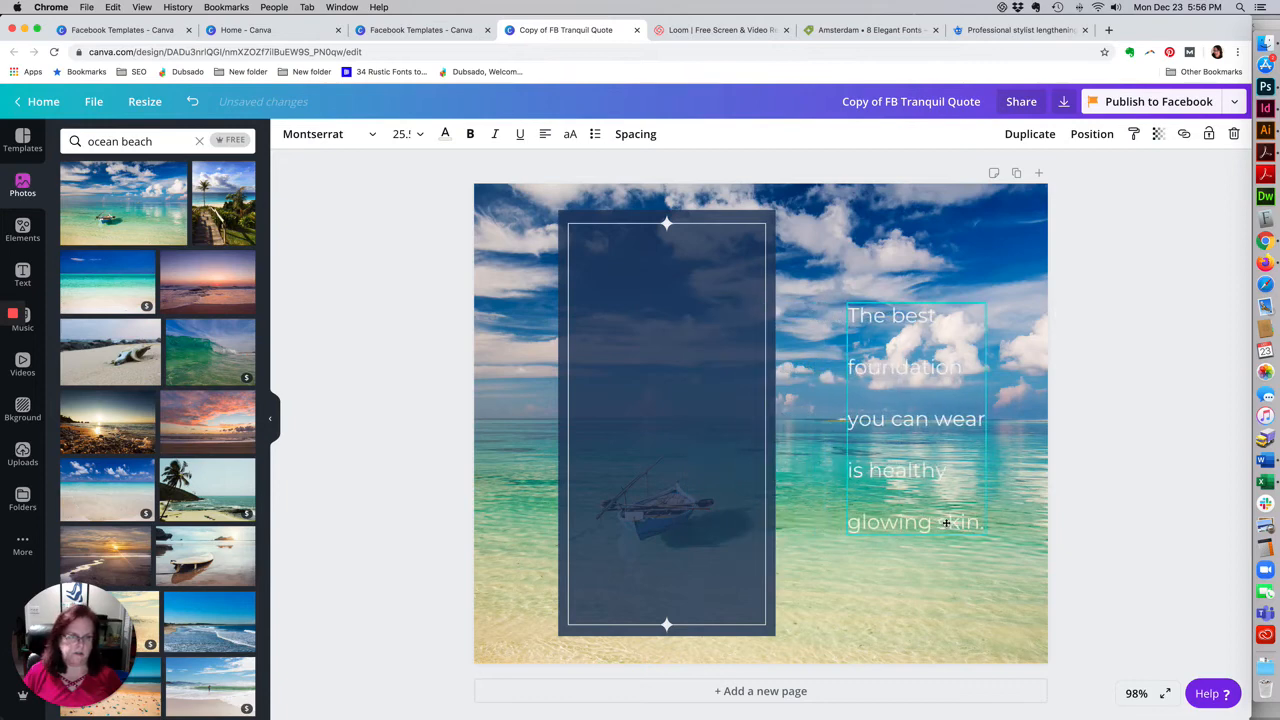
drag(768, 561, 1020, 549)
drag(726, 586, 961, 587)
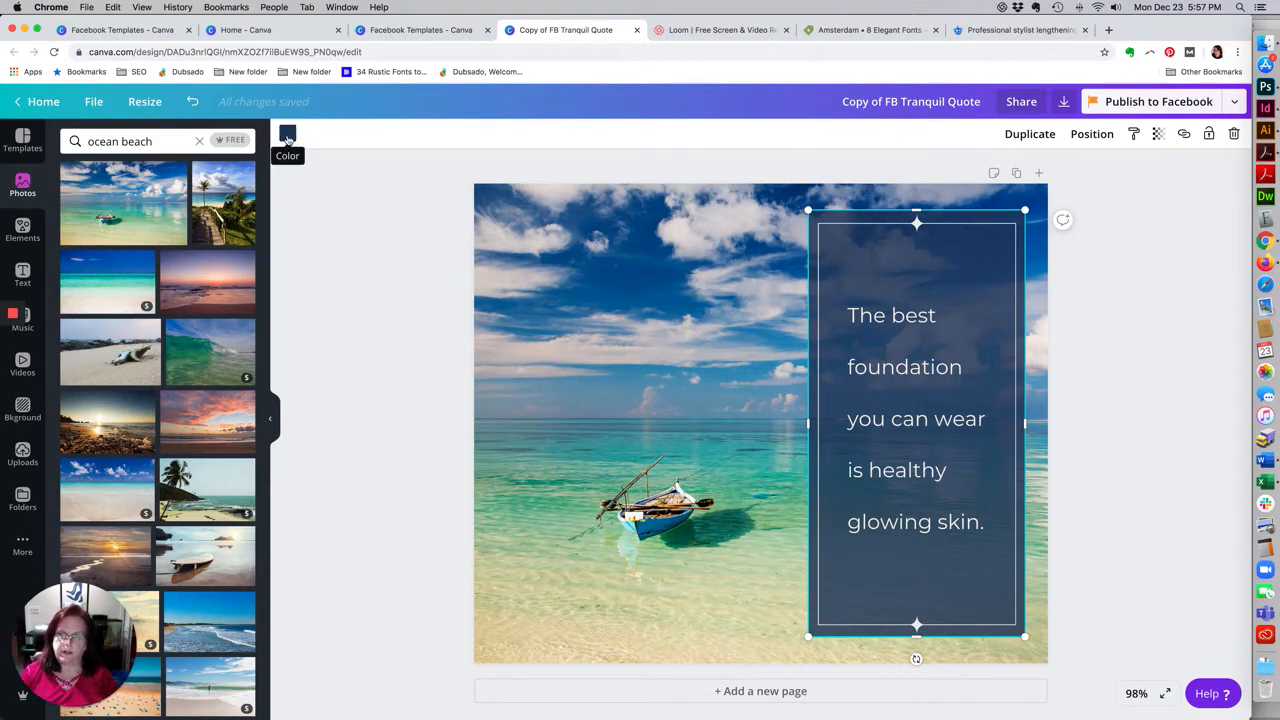
Step: Recolor the navy panel behind the quote, trying the darker teal and settling on the light sage-green brand main color
click(287, 135)
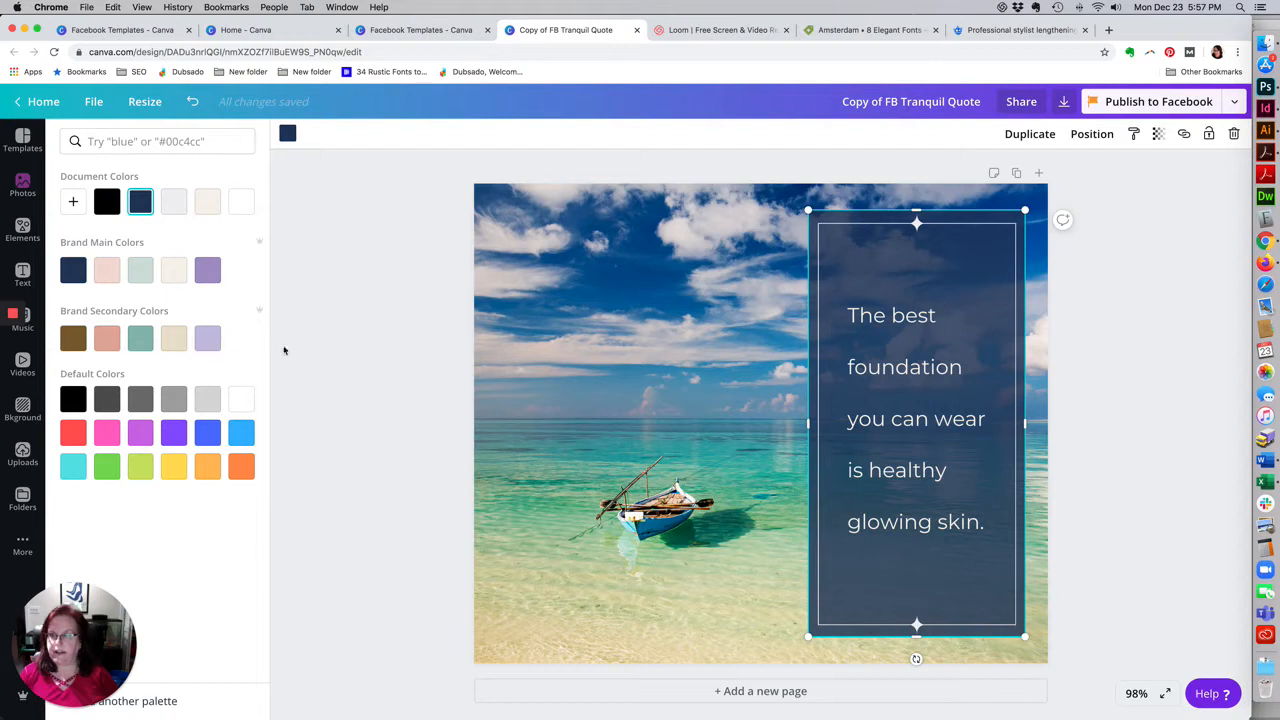
click(140, 339)
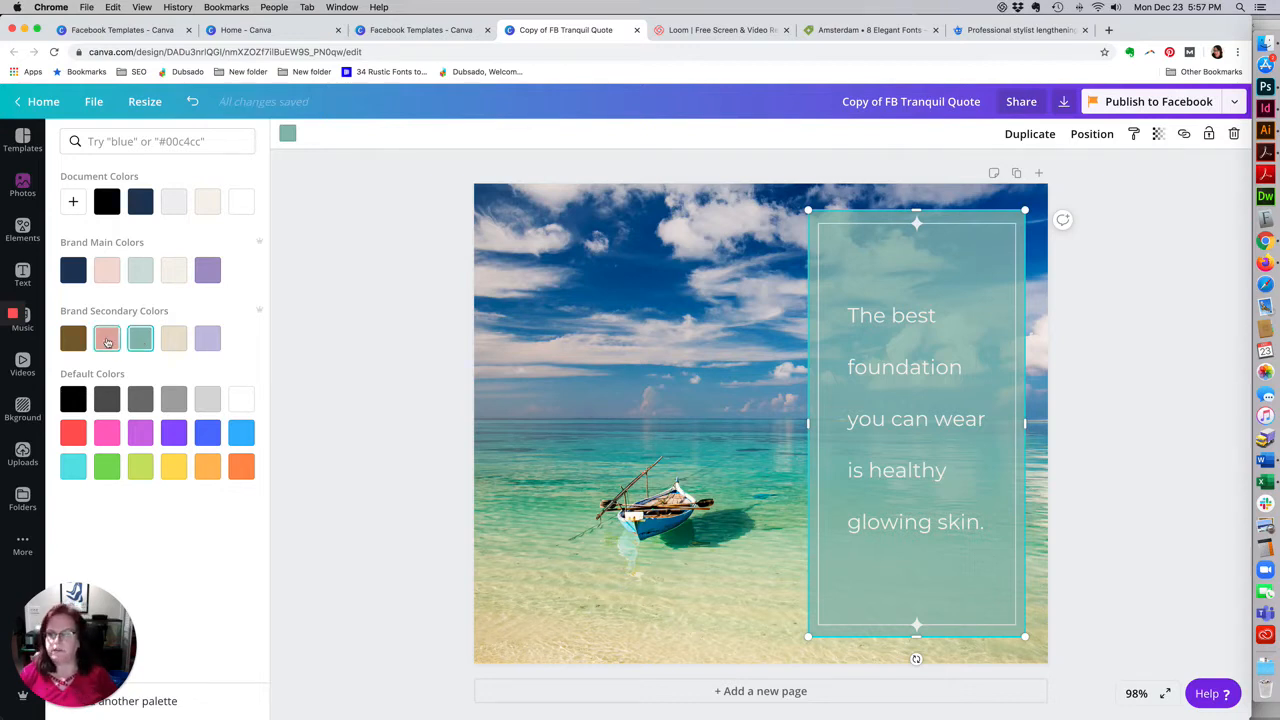
click(141, 273)
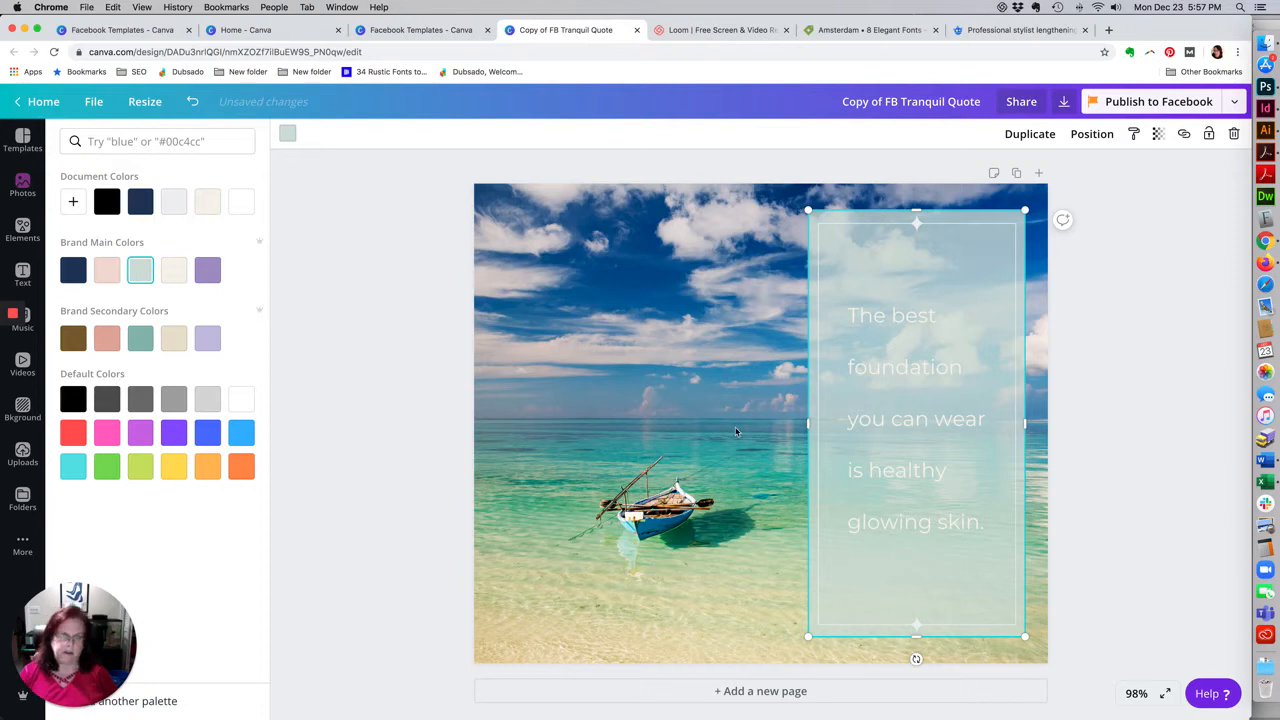
Step: Change the color of the whole quote text to the navy brand main color
click(910, 400)
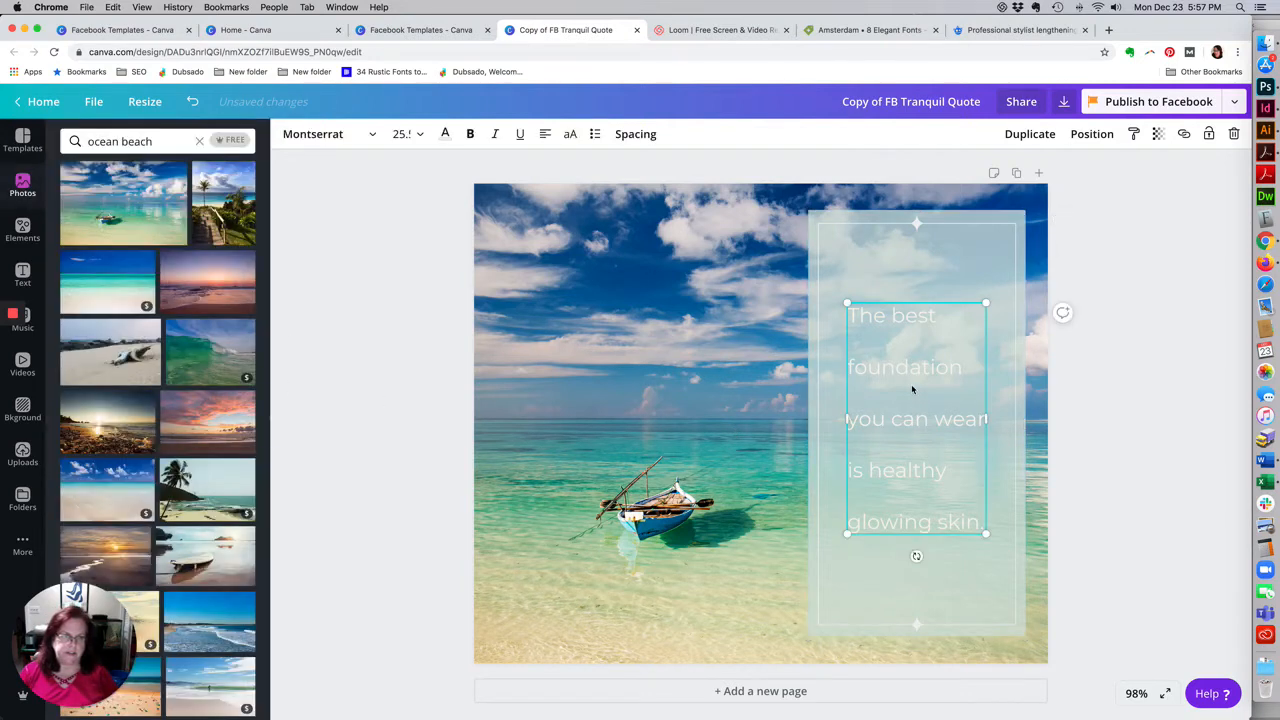
key(super+a)
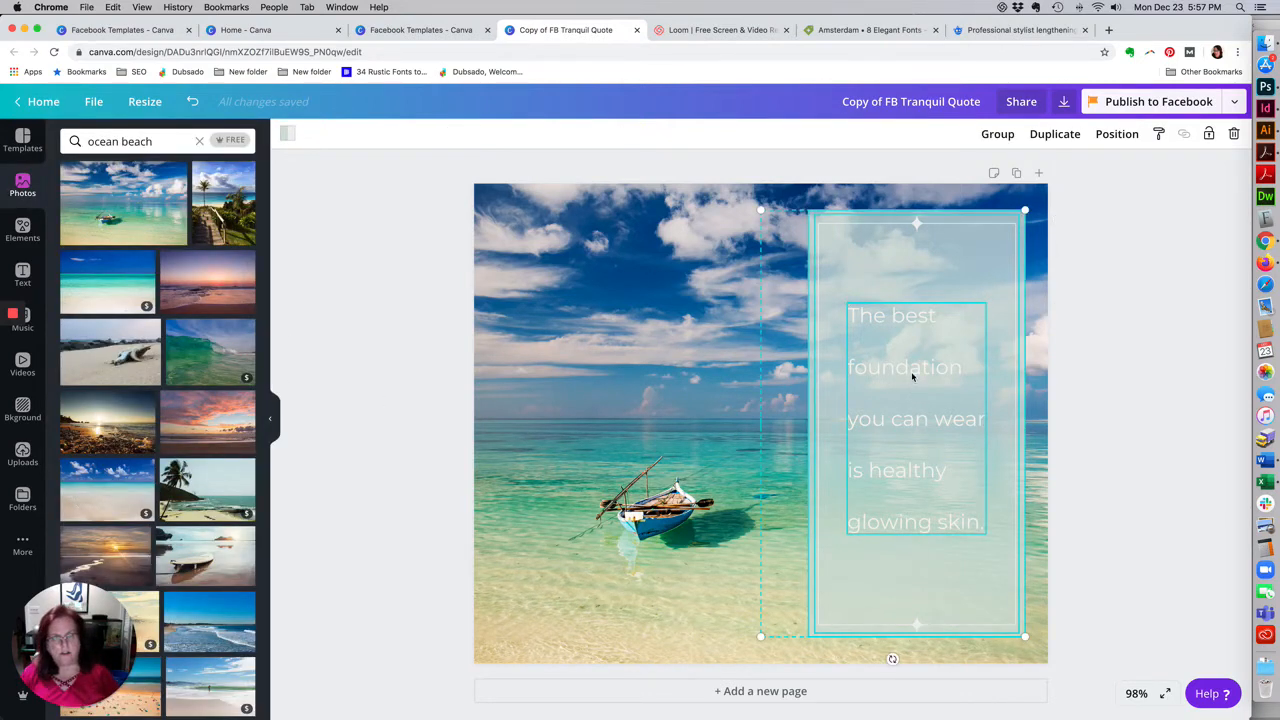
click(946, 376)
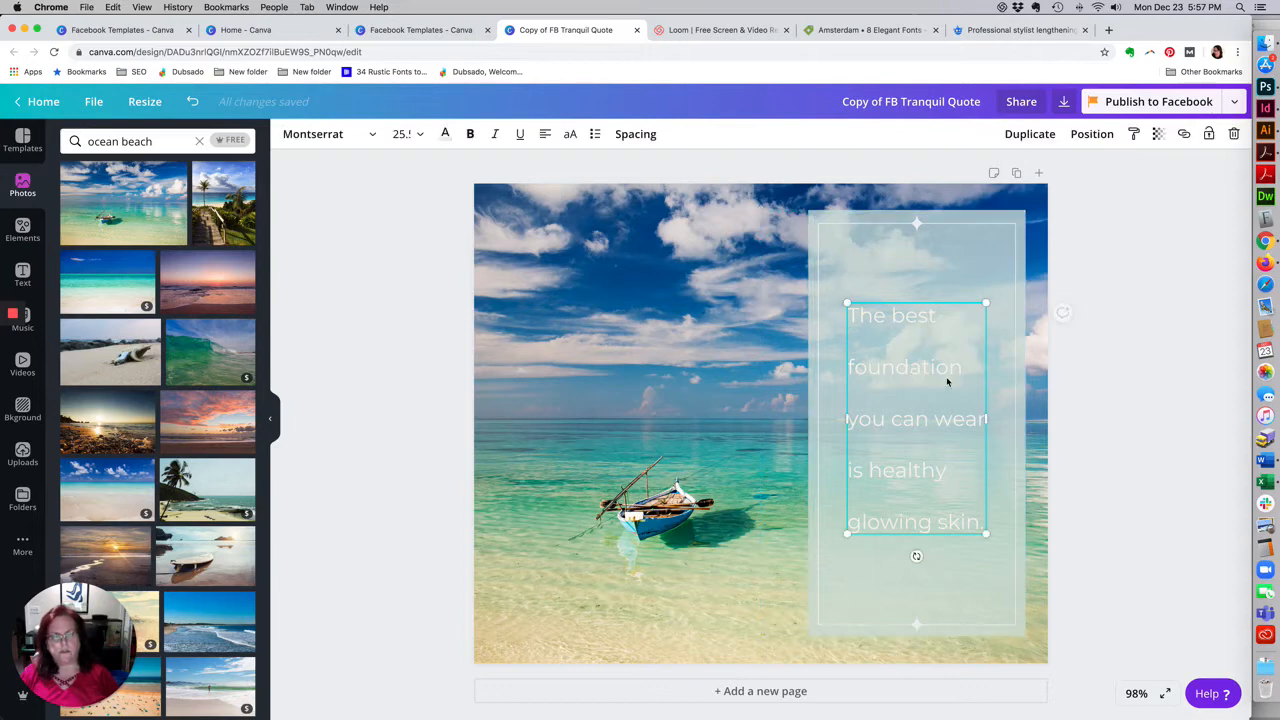
click(946, 376)
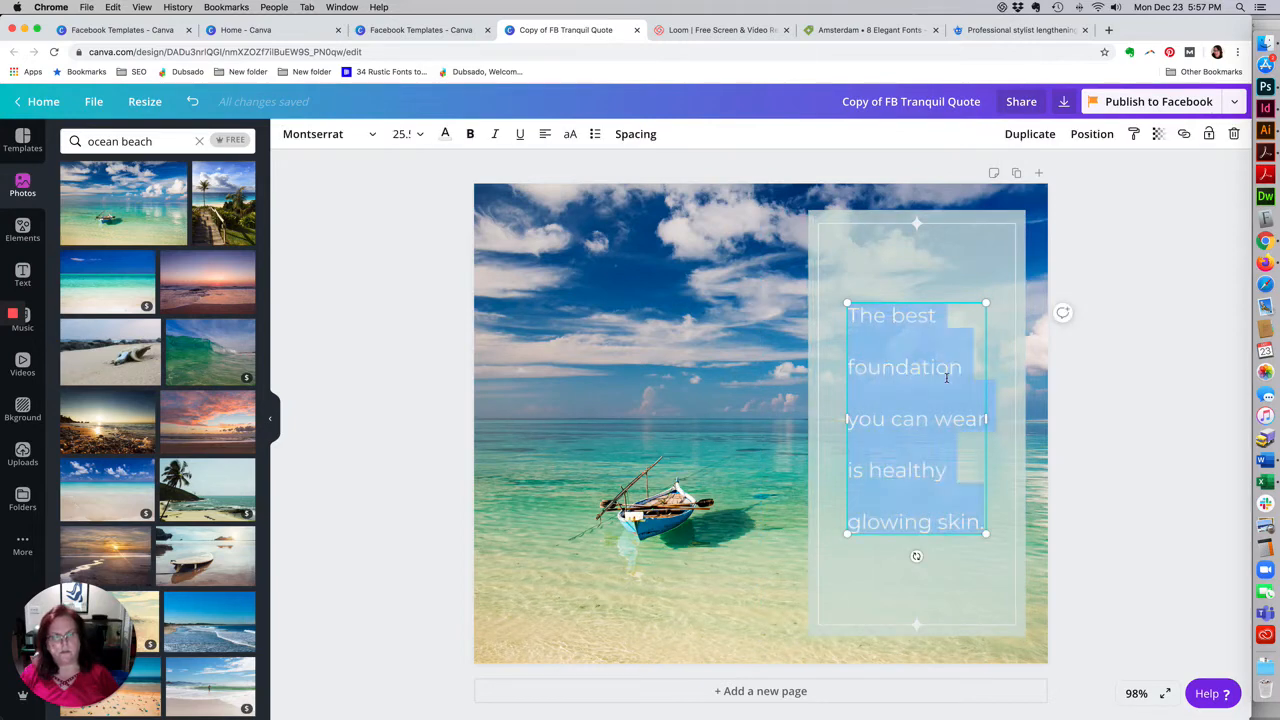
click(444, 136)
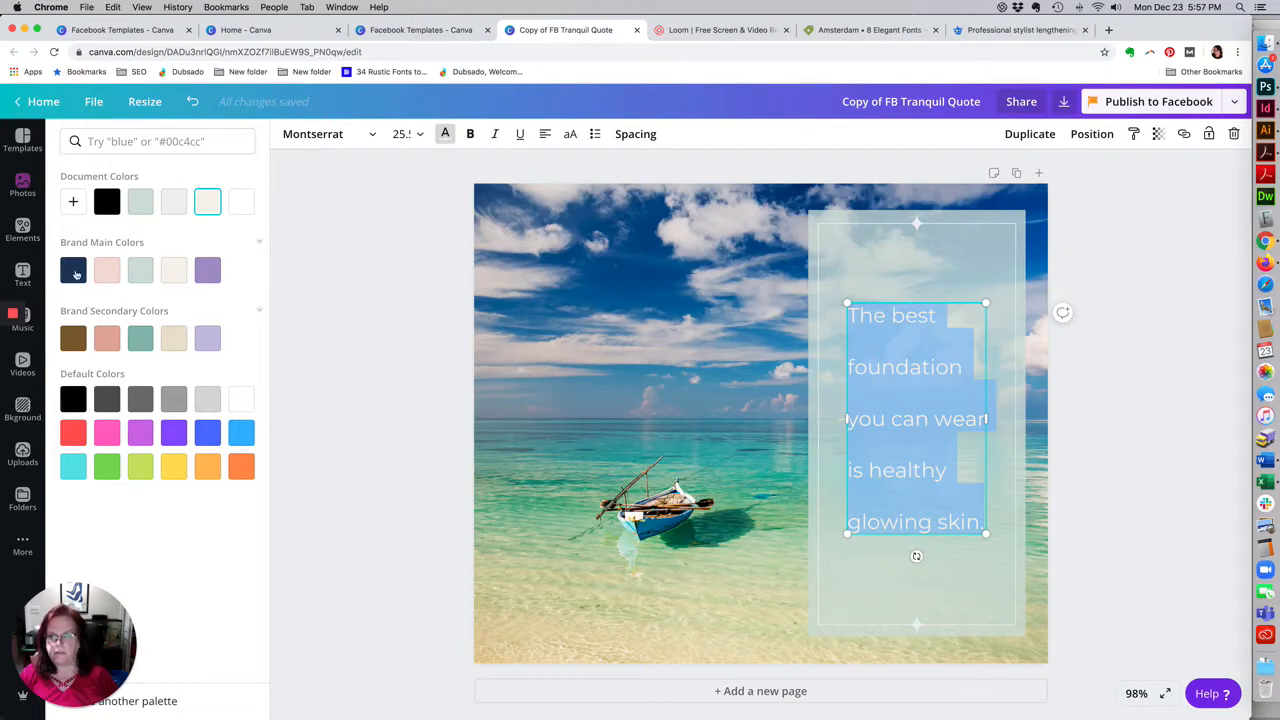
click(74, 272)
click(930, 396)
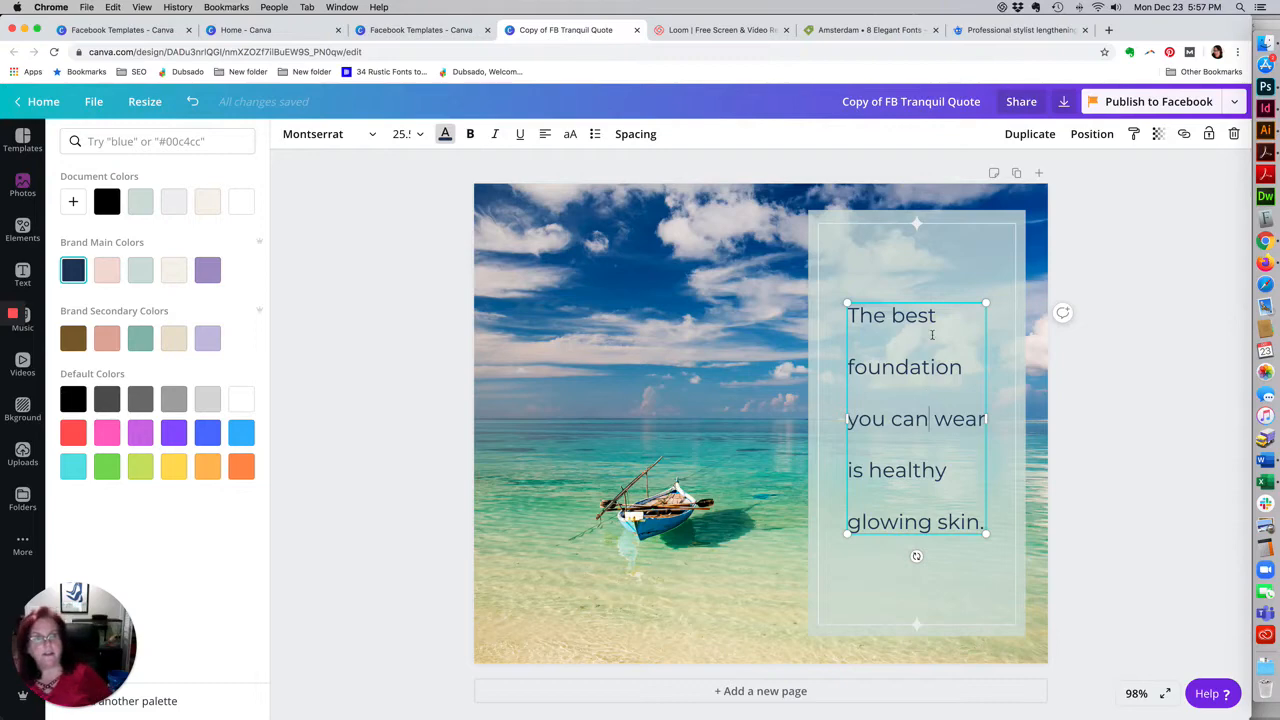
Step: Recolor the thin frame with diamond ornaments around the quote to the document's navy and deselect it
click(916, 220)
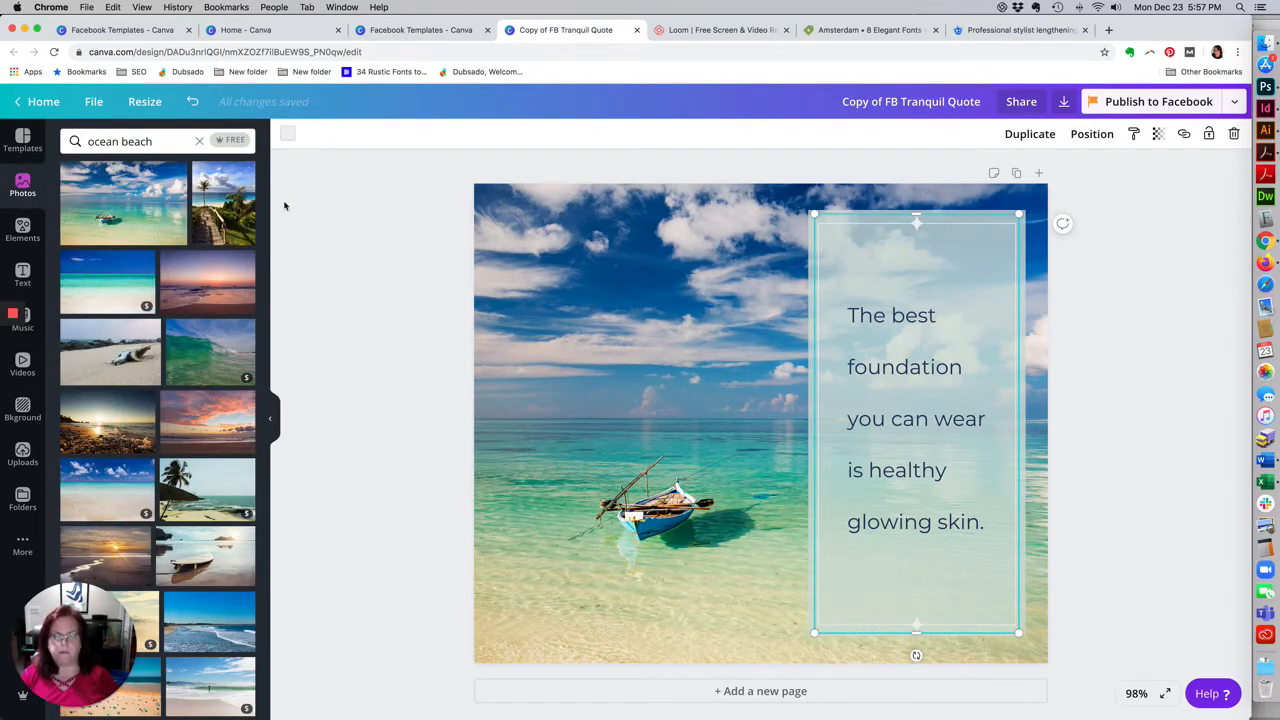
click(288, 134)
click(141, 203)
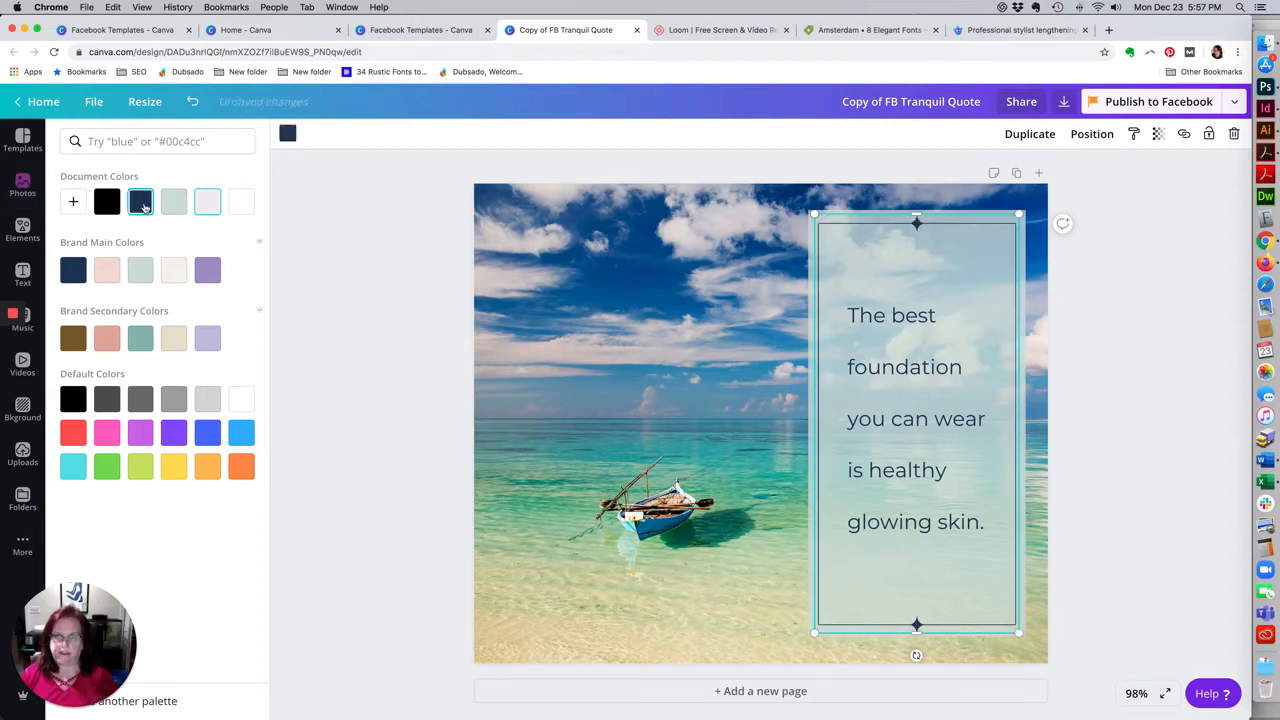
click(351, 296)
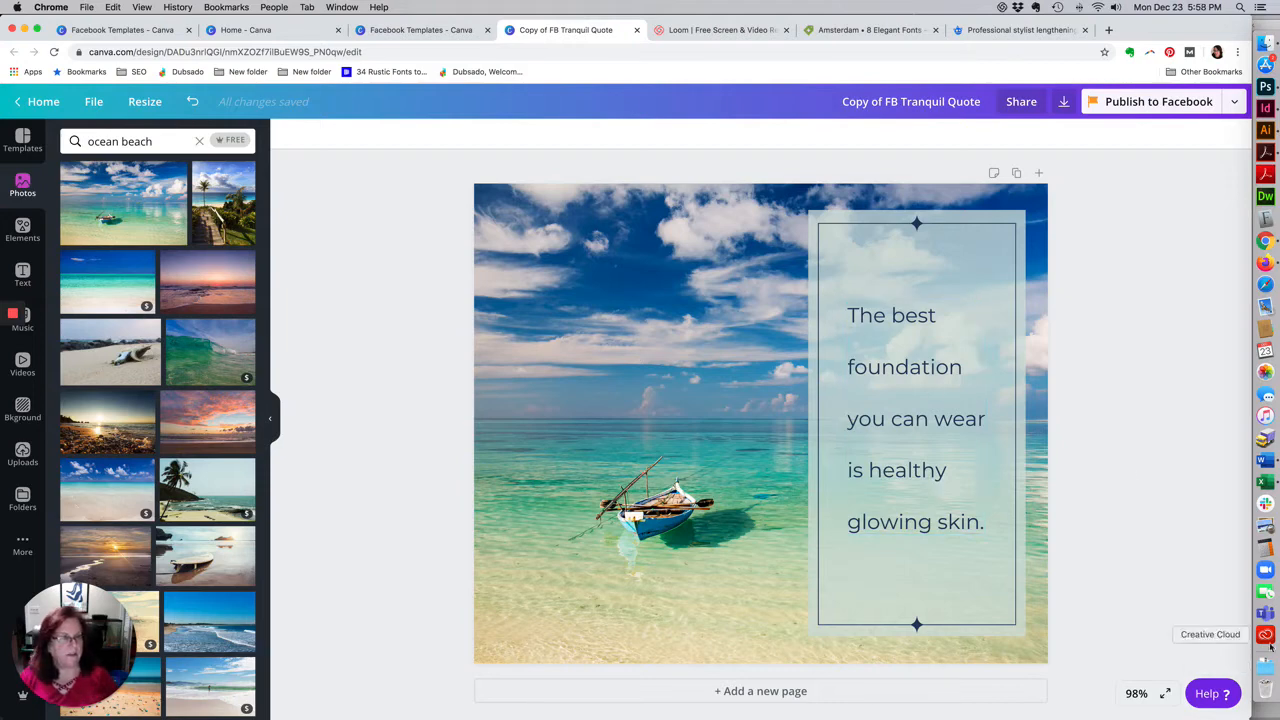
Step: Switch to the Word document of quotes, pick out "Less stress, more facials." and return to the Canva design
click(1266, 461)
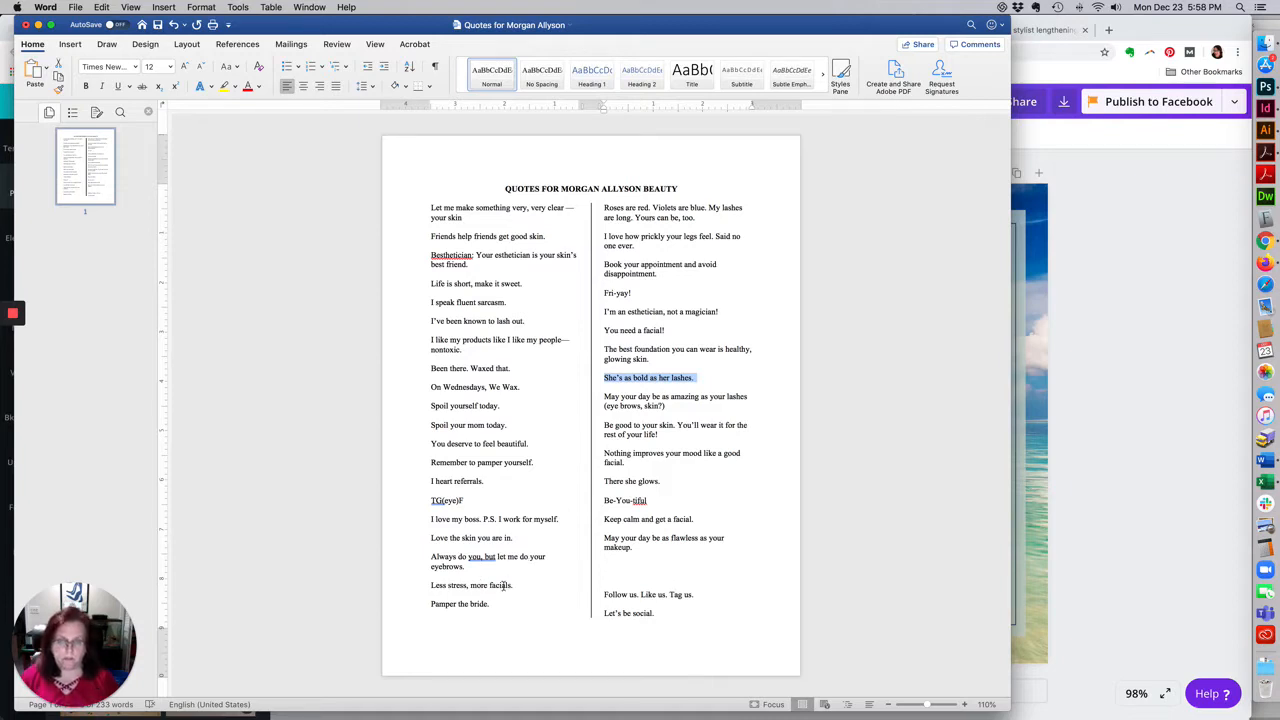
triple_click(515, 585)
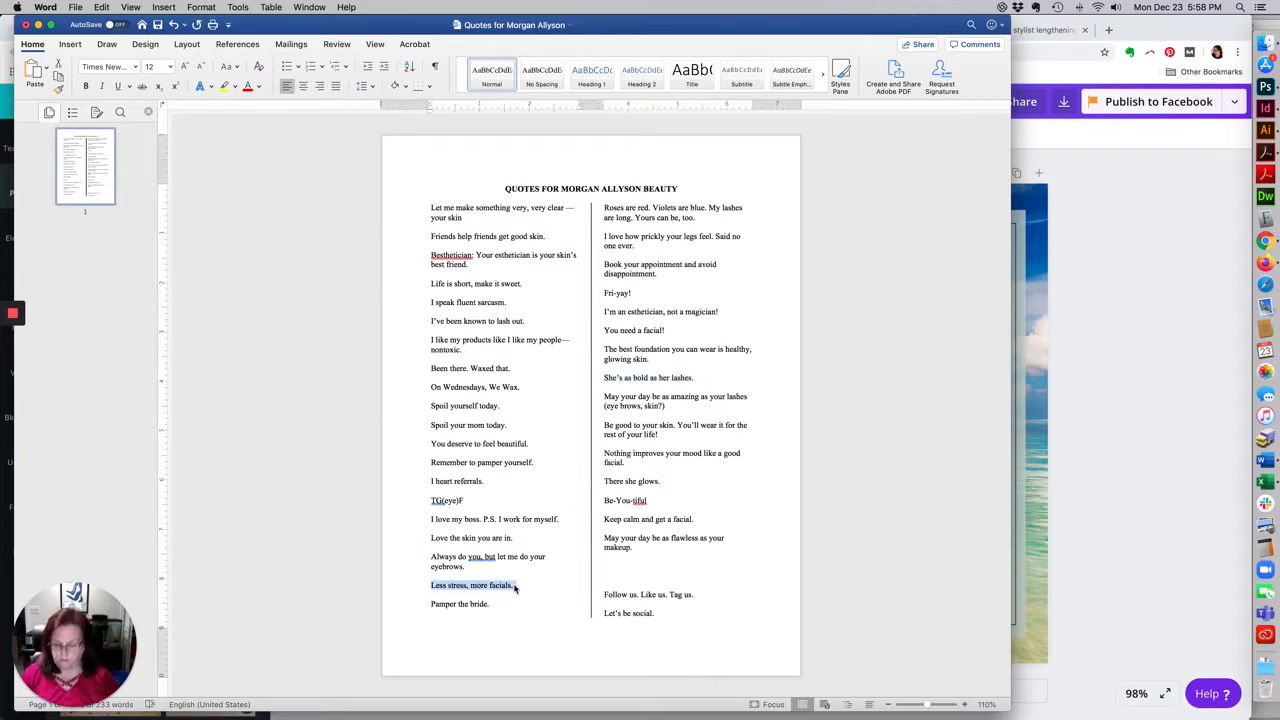
click(1130, 545)
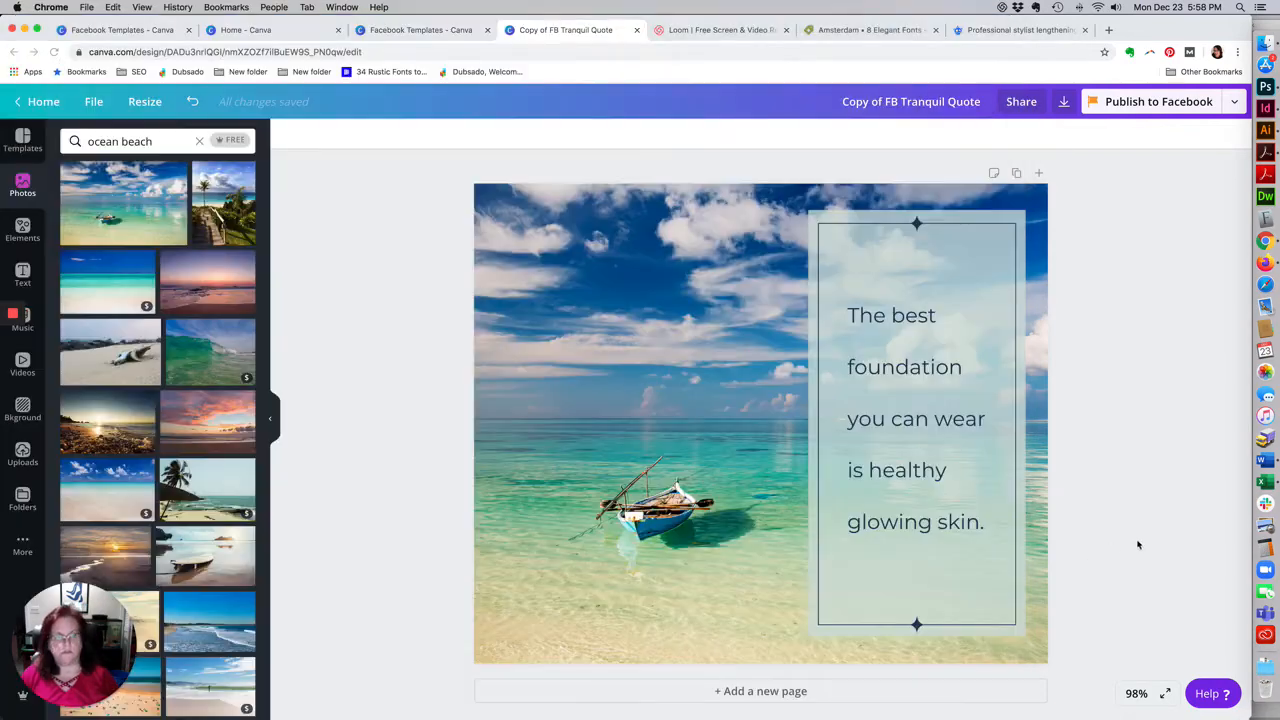
click(951, 438)
key(super+a)
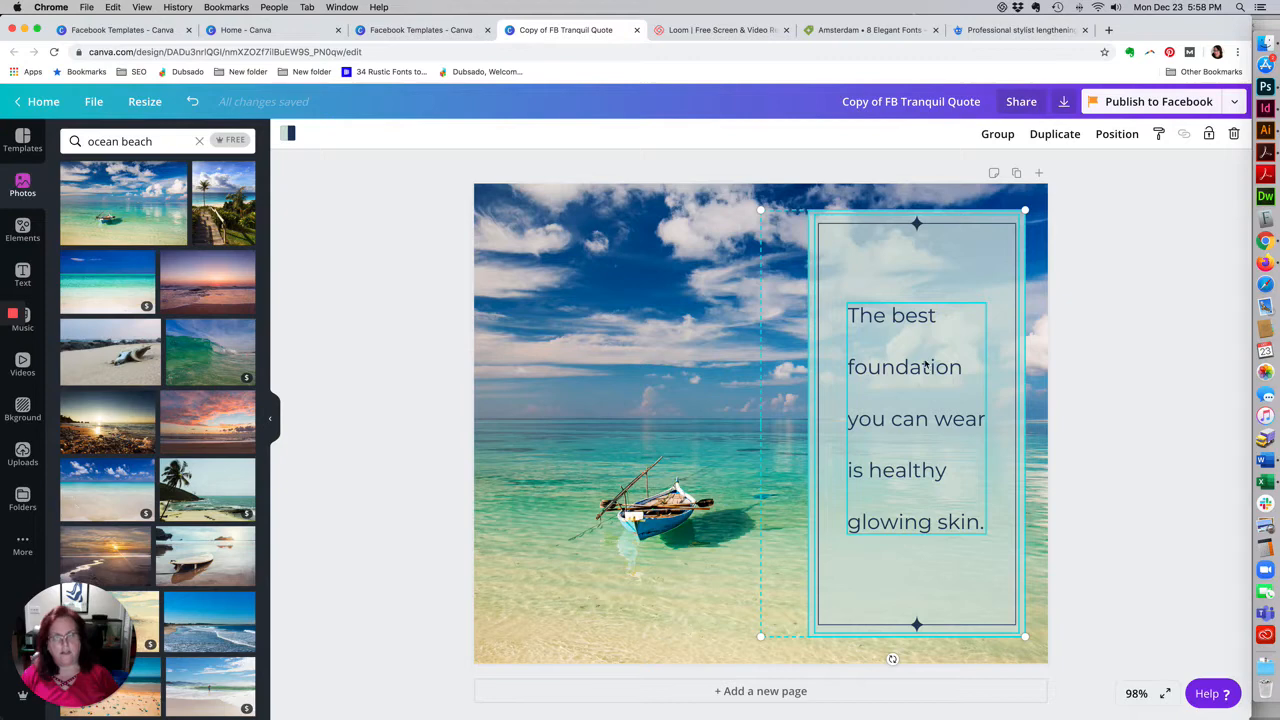
click(1150, 370)
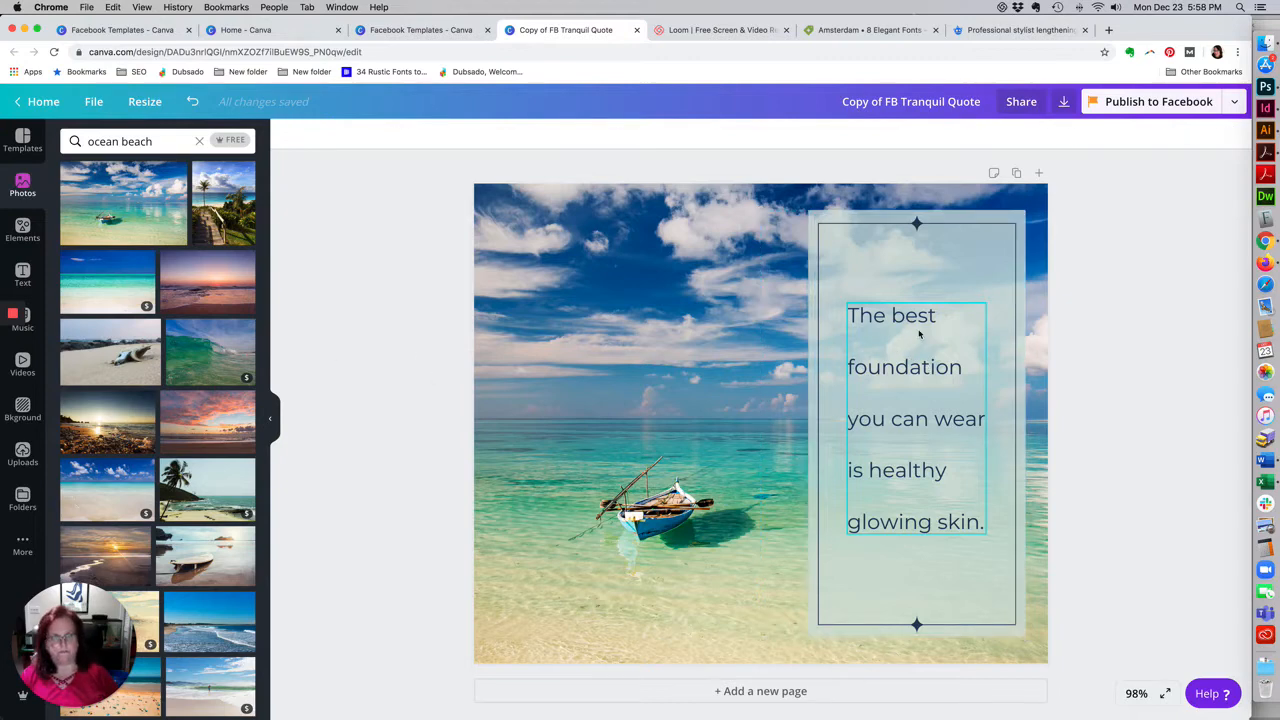
Step: Replace the quote text with "Less", "Stress.", "More" and "Facials." on separate lines with a blank line between them
click(920, 333)
double_click(919, 332)
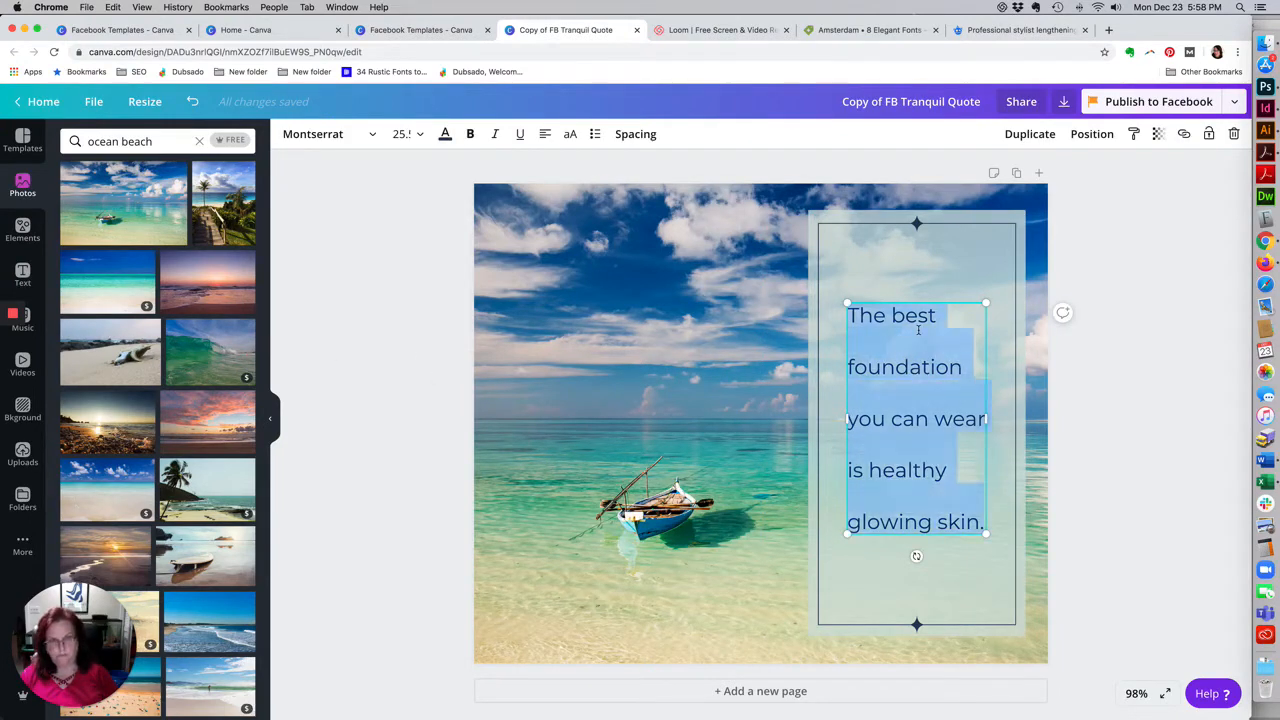
text(Less)
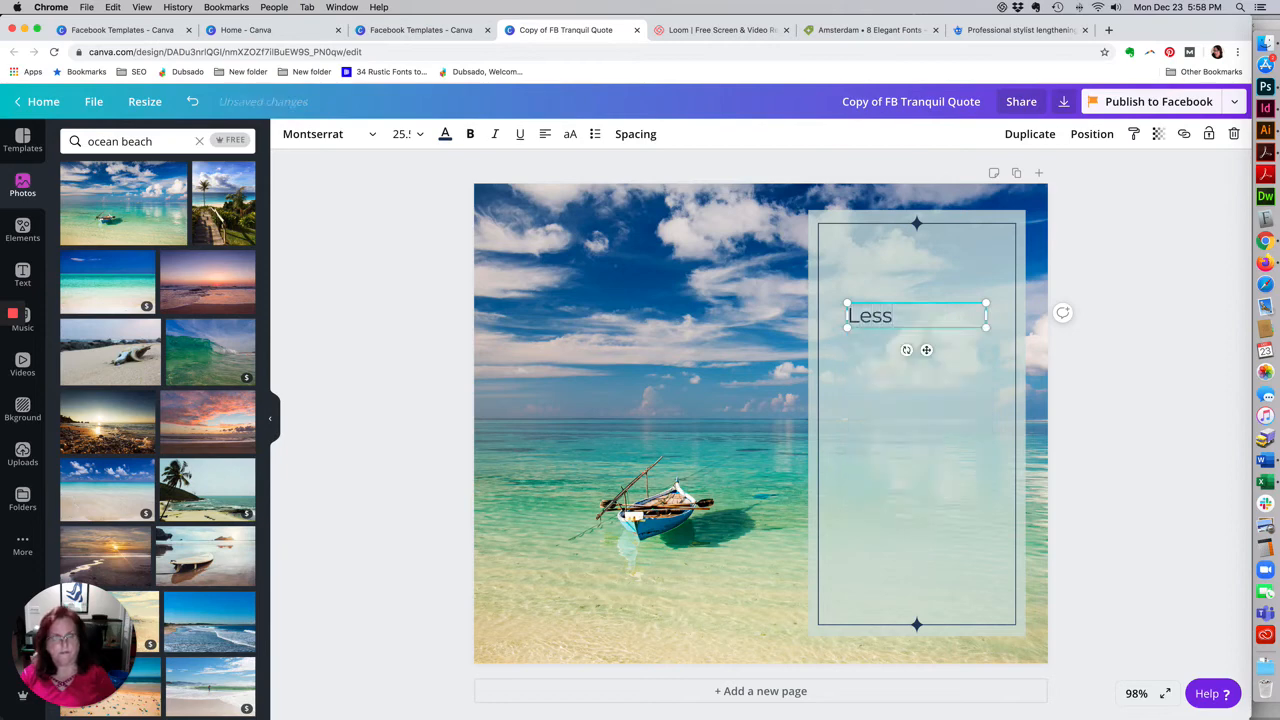
key(Return)
key(Return)
text(Stree)
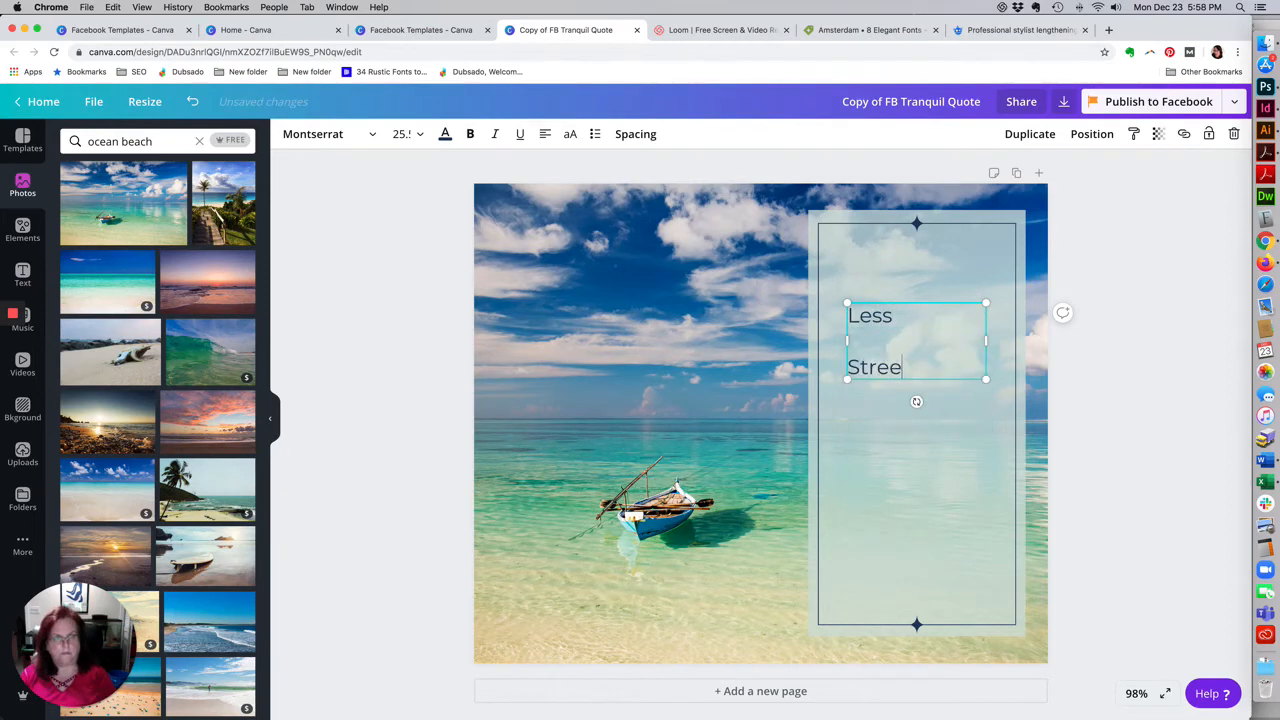
key(BackSpace)
text(ss.)
key(Return)
key(Return)
text(M)
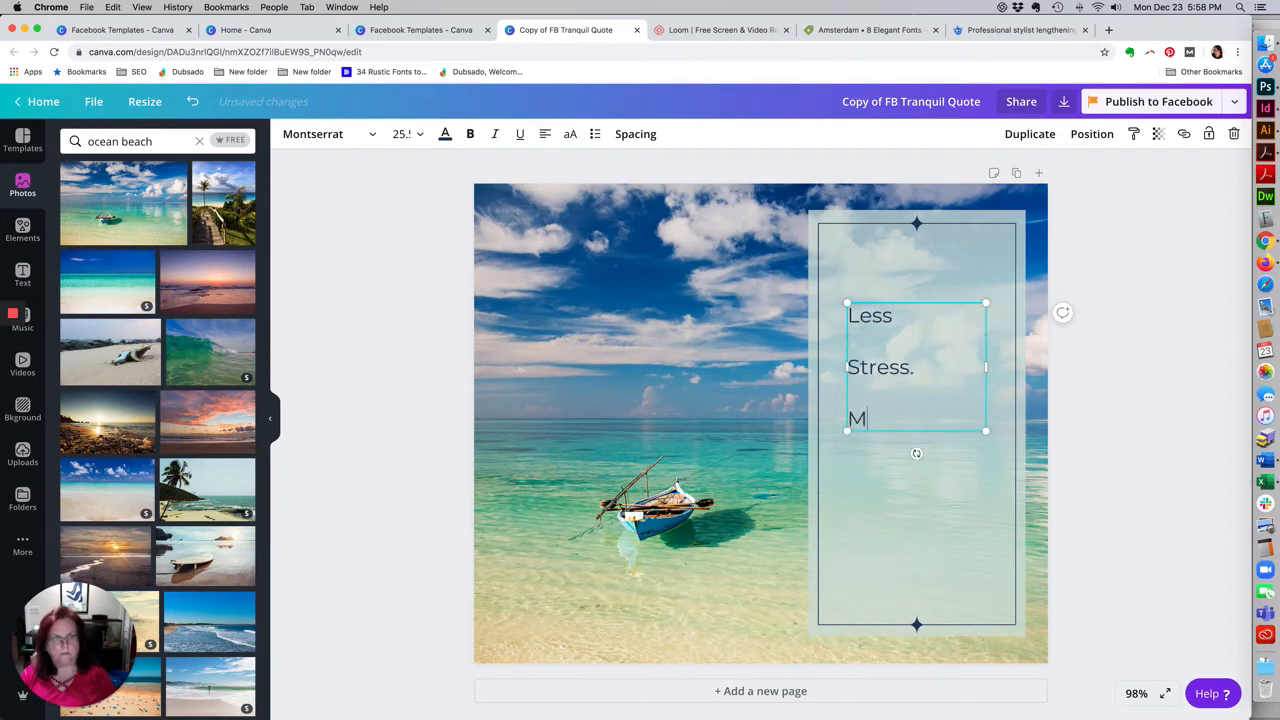
text(ore)
key(Return)
key(Return)
text(Fac)
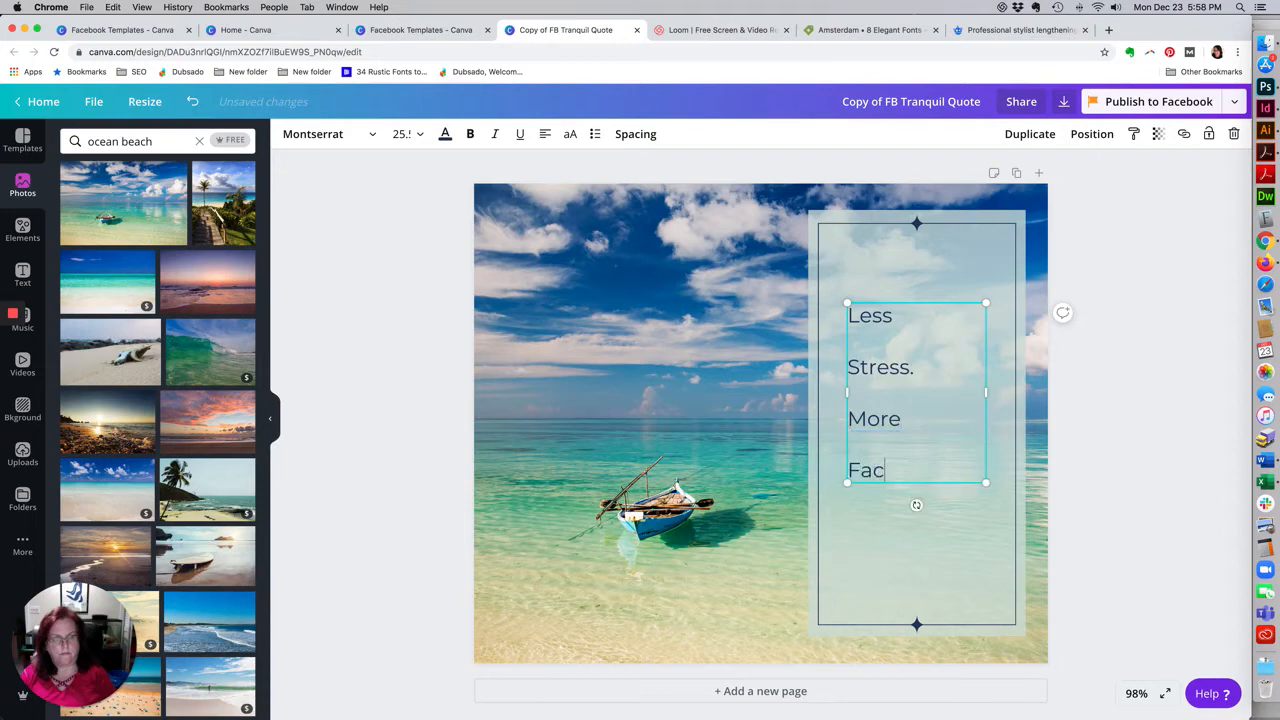
text(ials.)
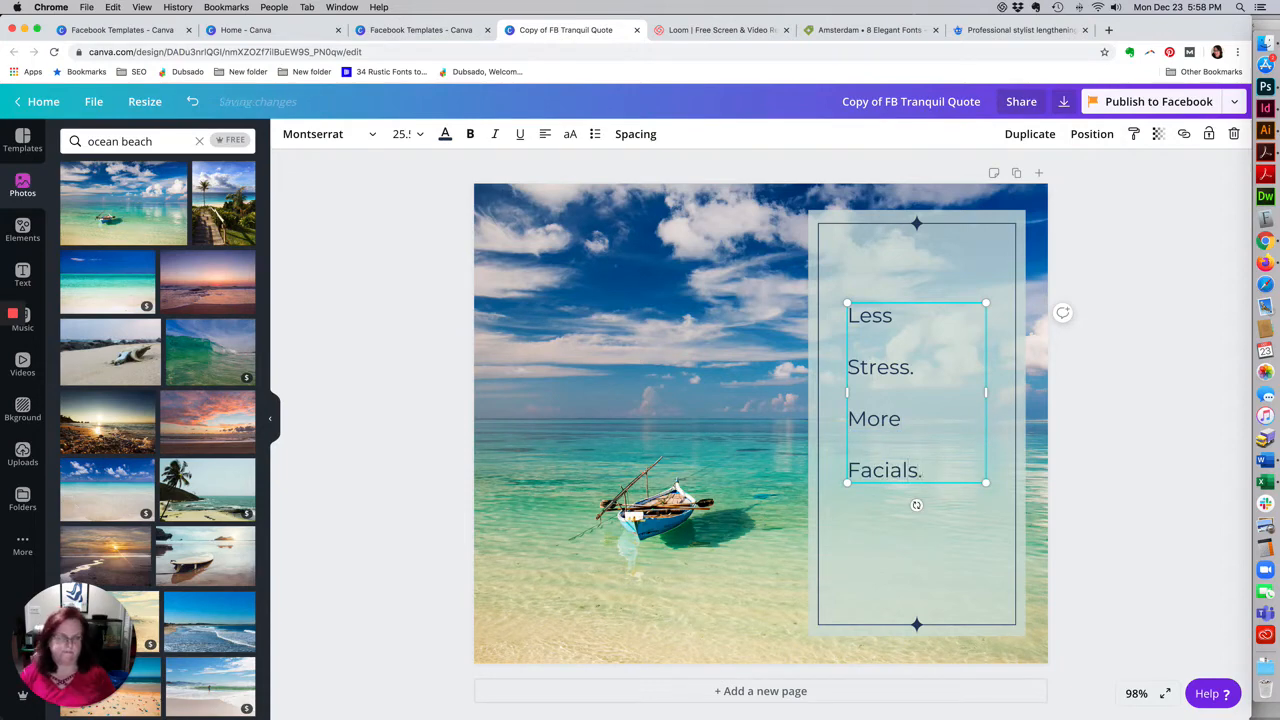
click(370, 507)
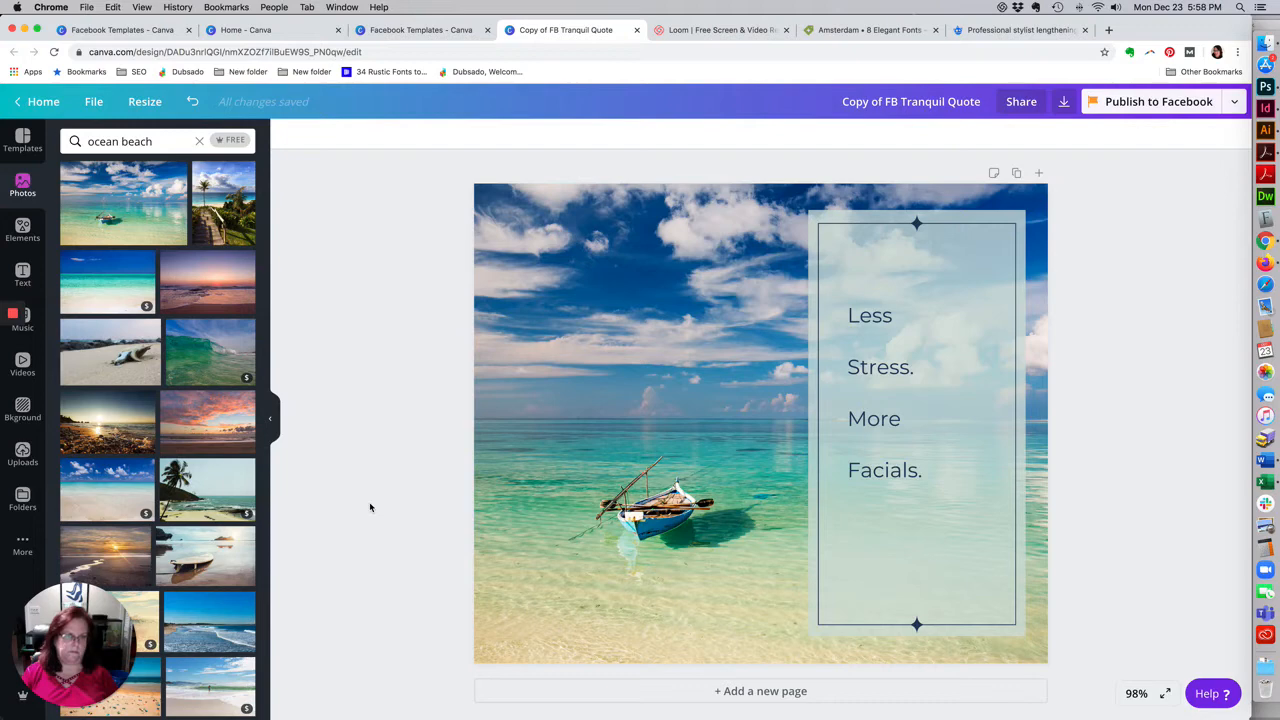
Step: Add an extra line break between "Stress." and "More" and move the text block slightly up within the frame
click(848, 420)
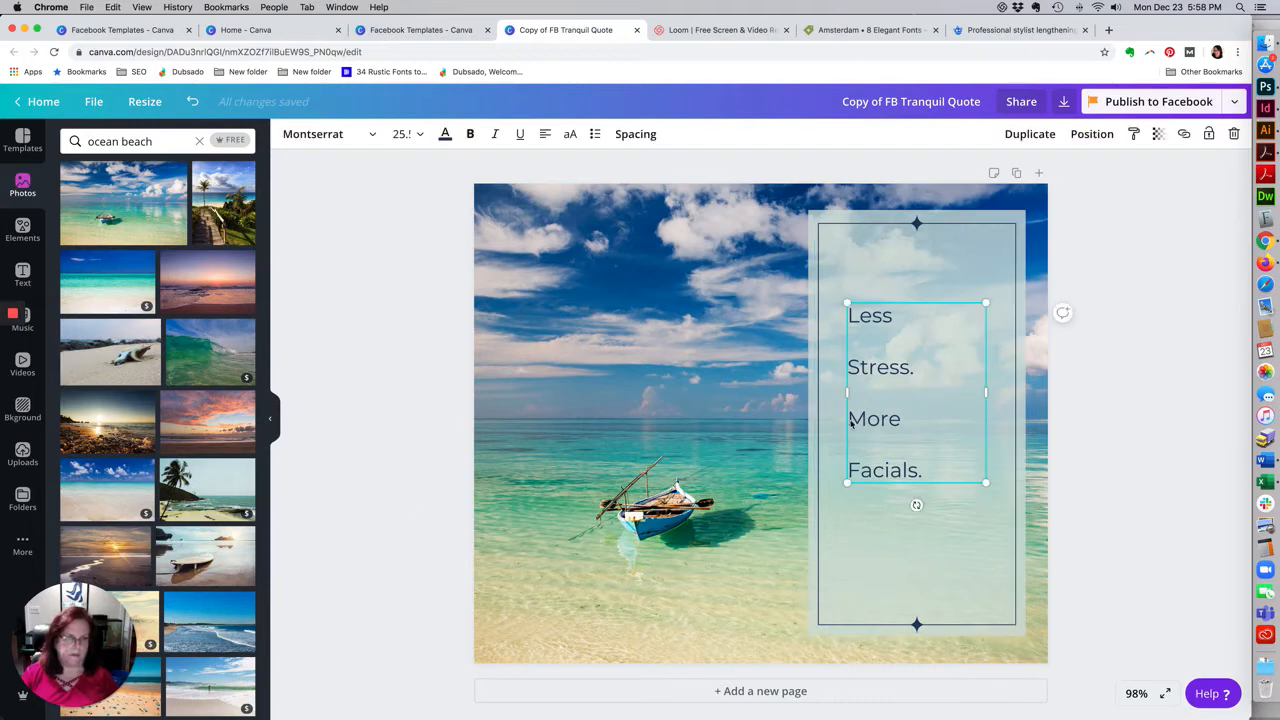
click(925, 376)
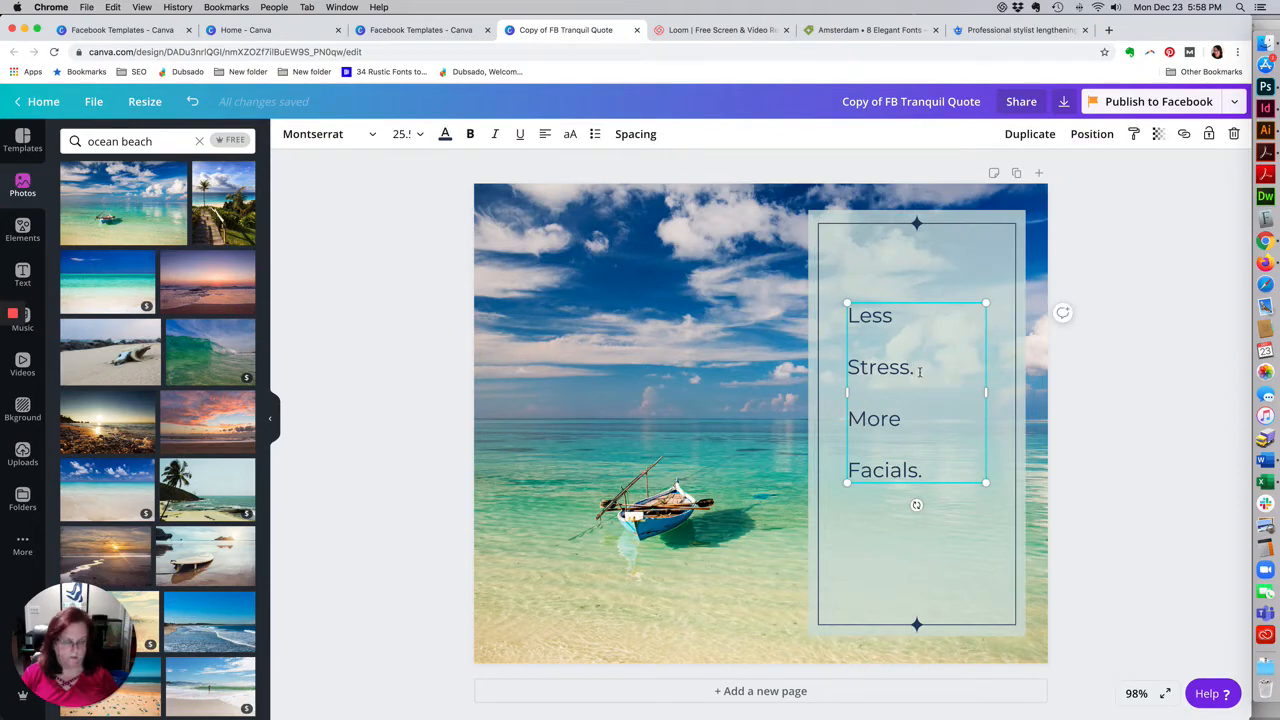
key(Return)
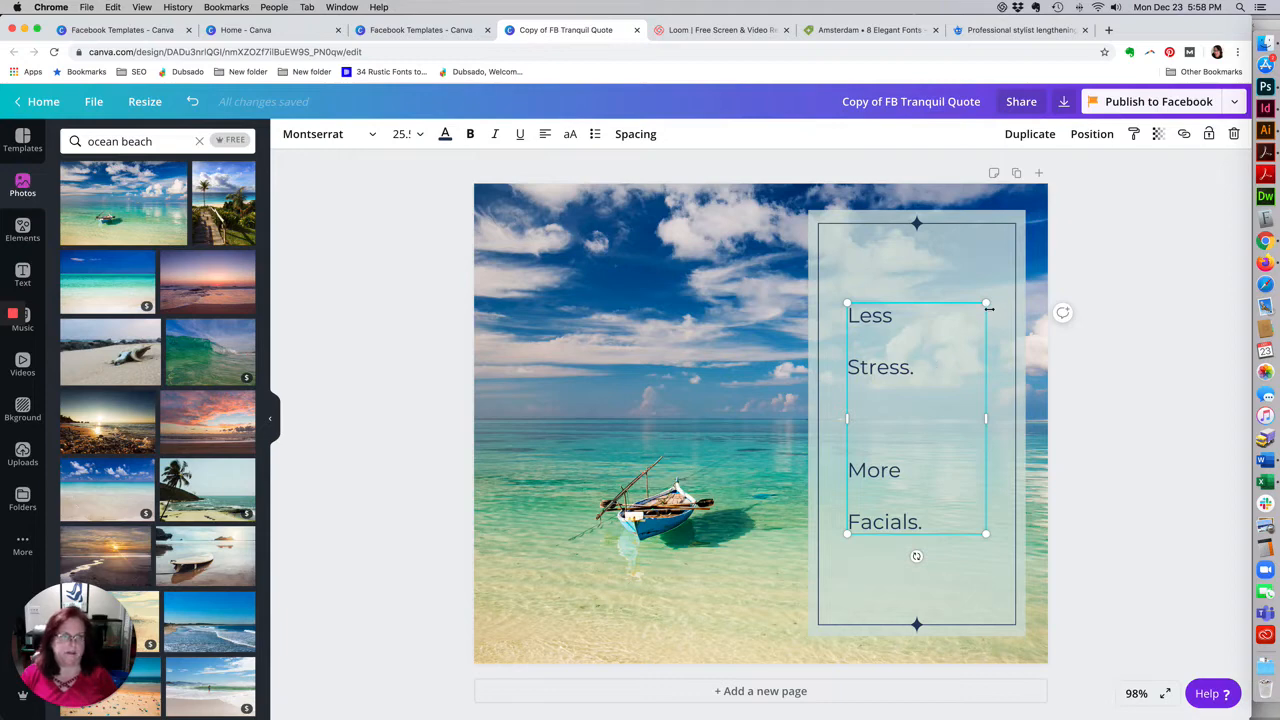
drag(986, 303, 916, 280)
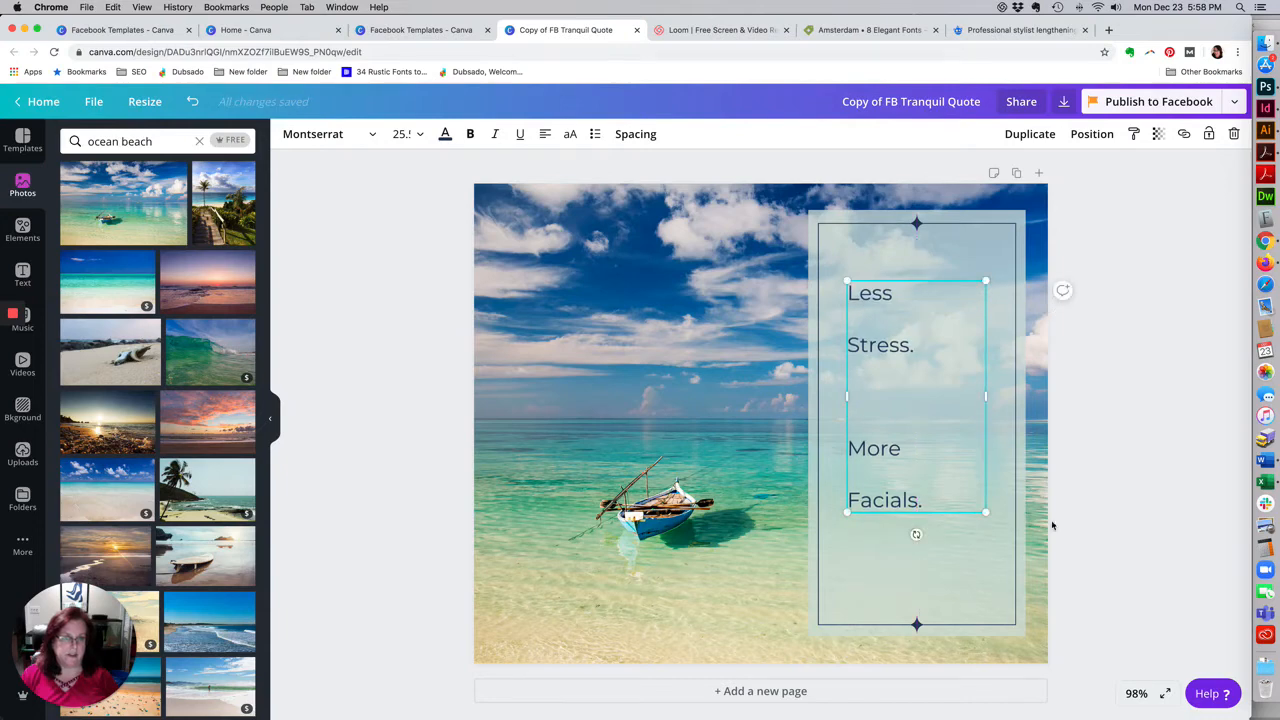
click(422, 537)
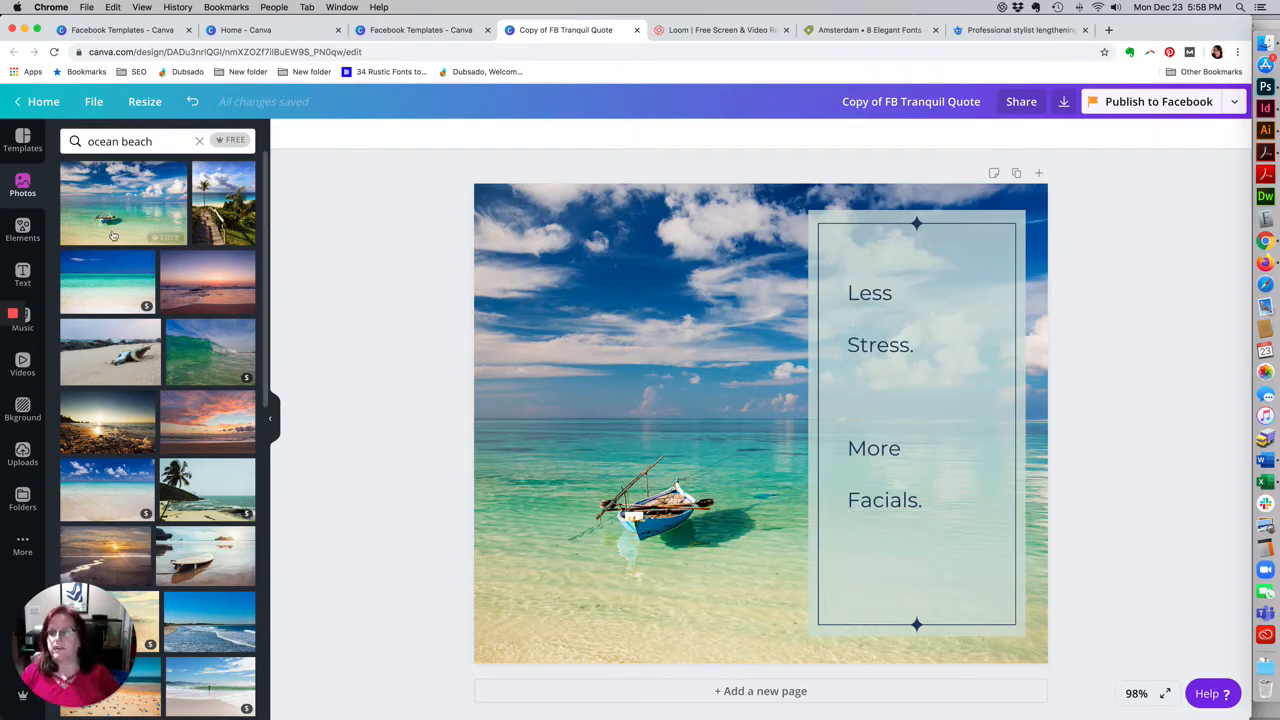
Step: Add the uploaded The Morgan Allyson Beauty Co. logo, shrink it to fit inside the frame and center it below "Facials."
click(22, 455)
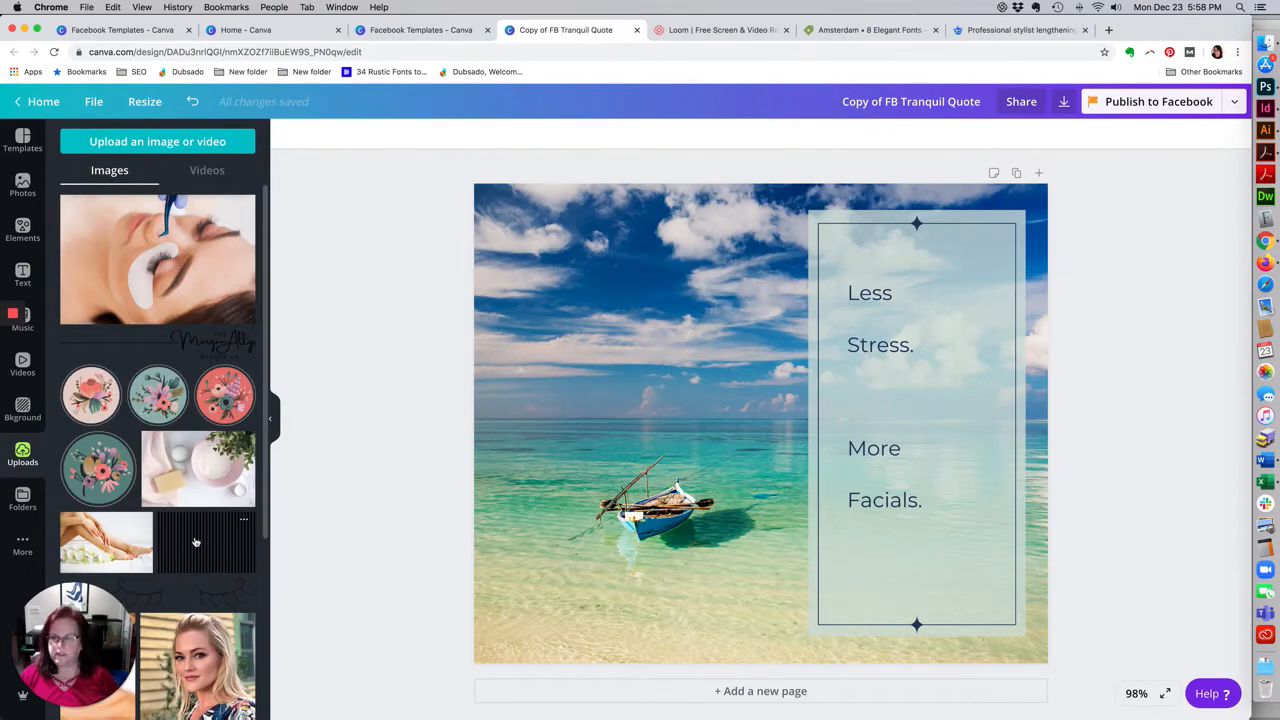
scroll(198, 420, down, 10)
scroll(195, 541, down, 1)
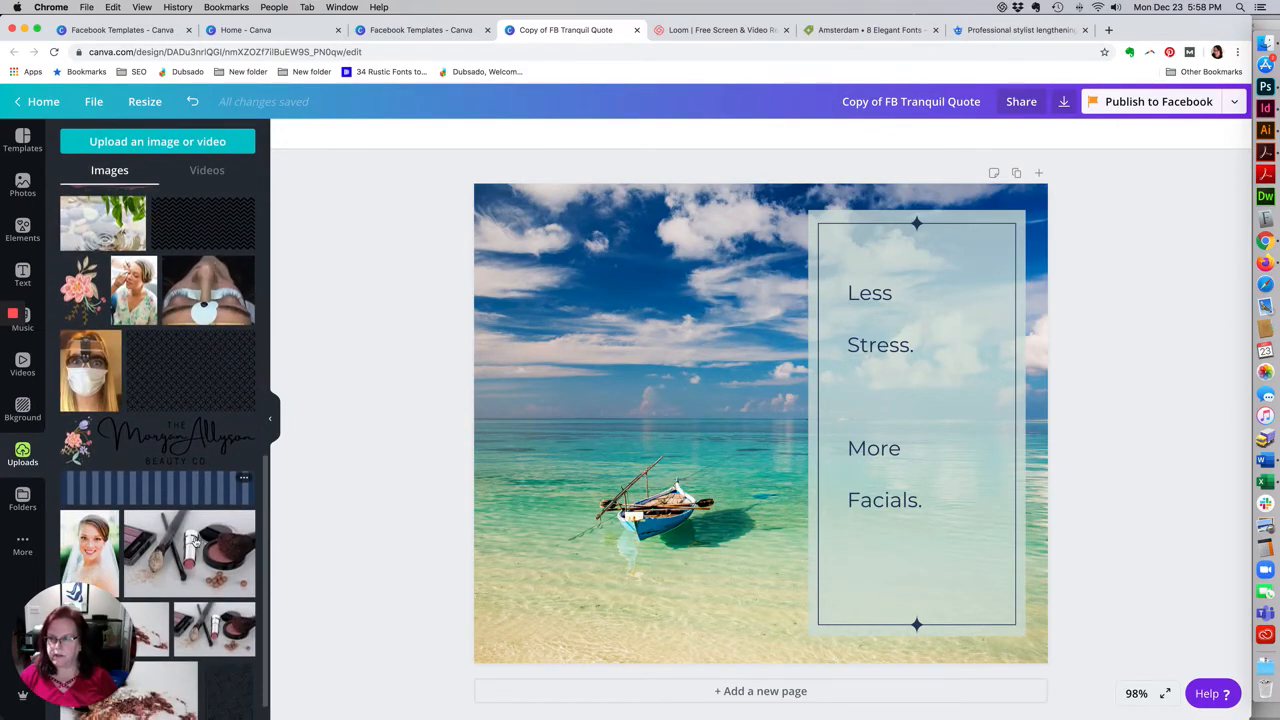
click(192, 449)
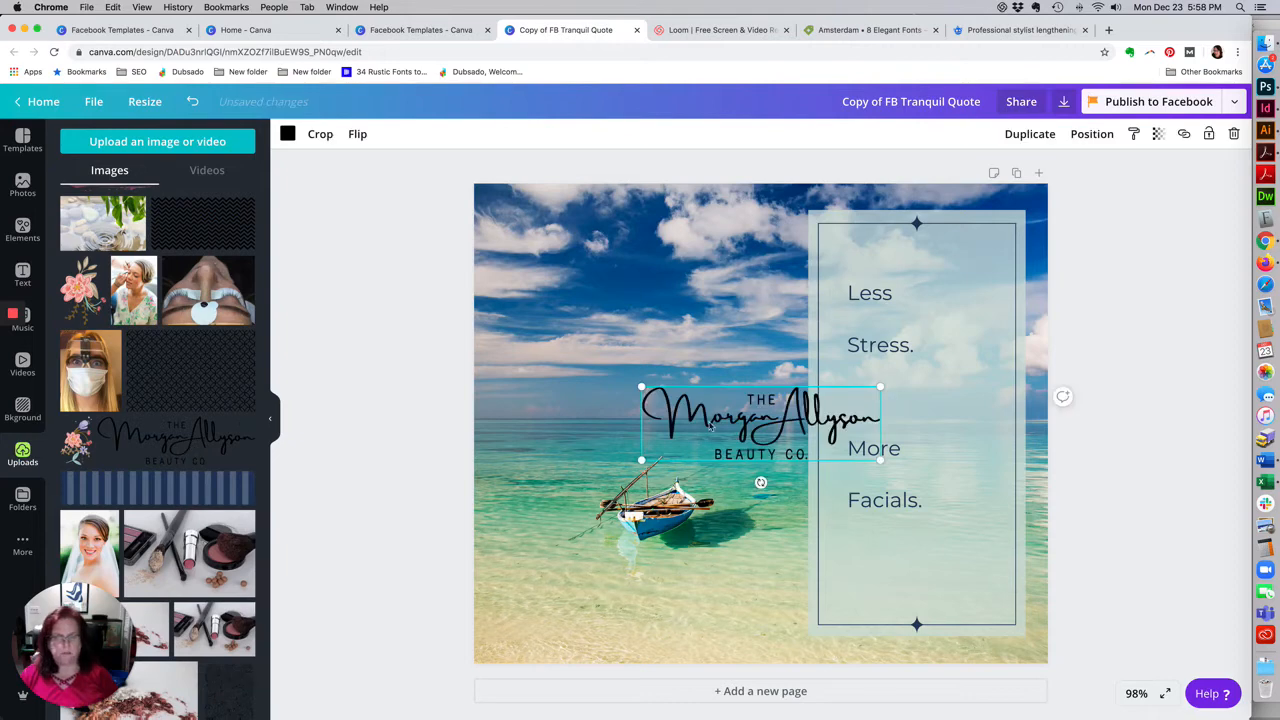
drag(772, 438, 892, 586)
drag(757, 531, 832, 549)
drag(977, 572, 976, 571)
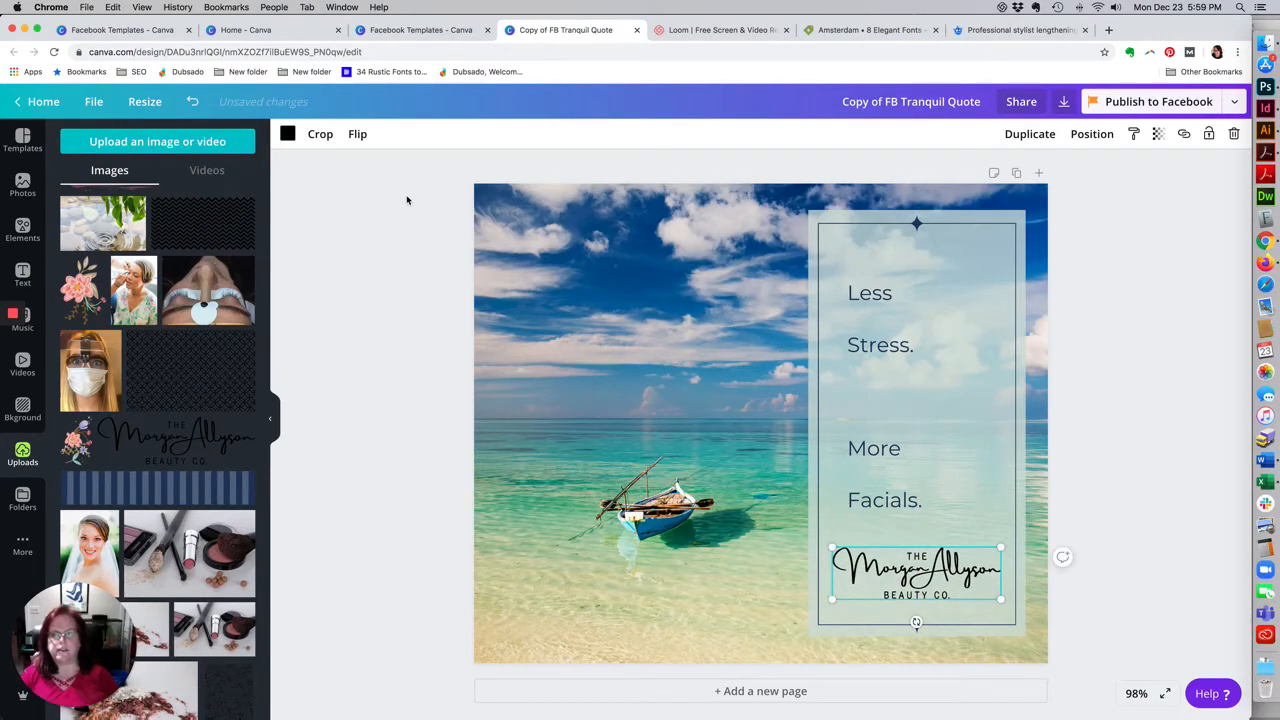
Step: Recolor the black logo to the document's navy and deselect it
click(288, 134)
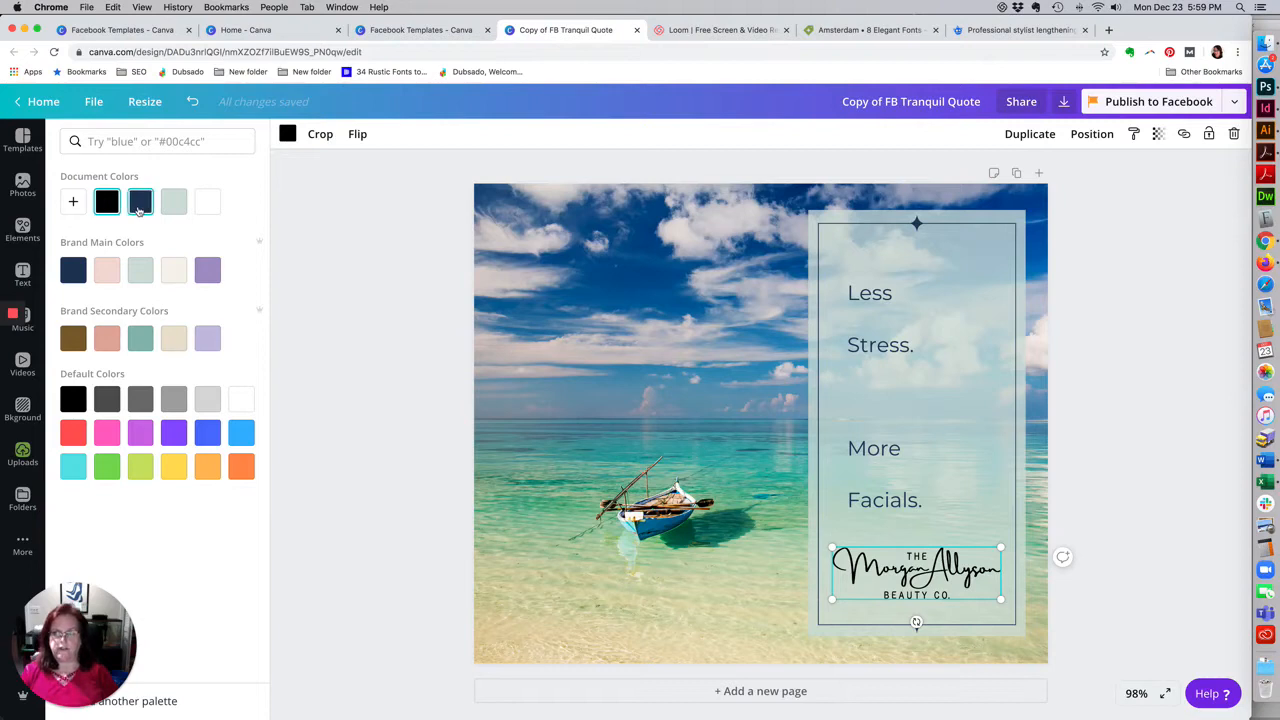
click(140, 204)
click(412, 462)
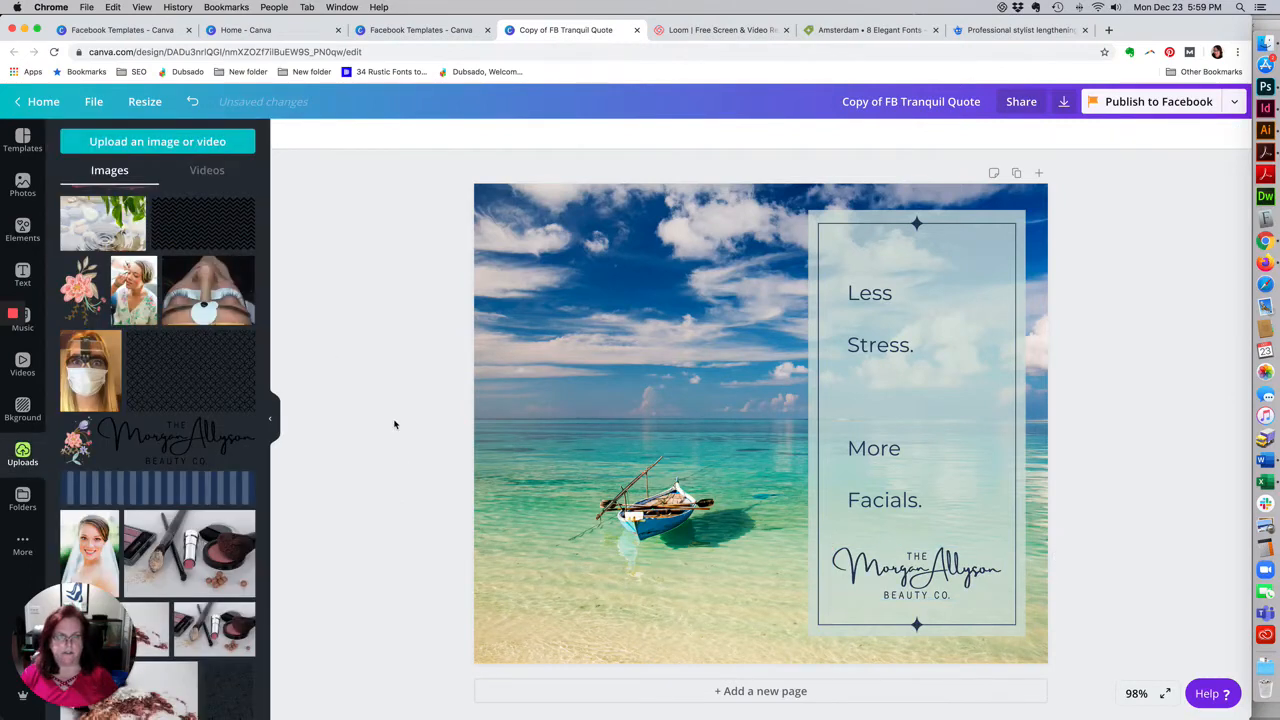
Step: Move the quote text block slightly up within the frame and deselect it
click(931, 487)
drag(931, 487, 931, 480)
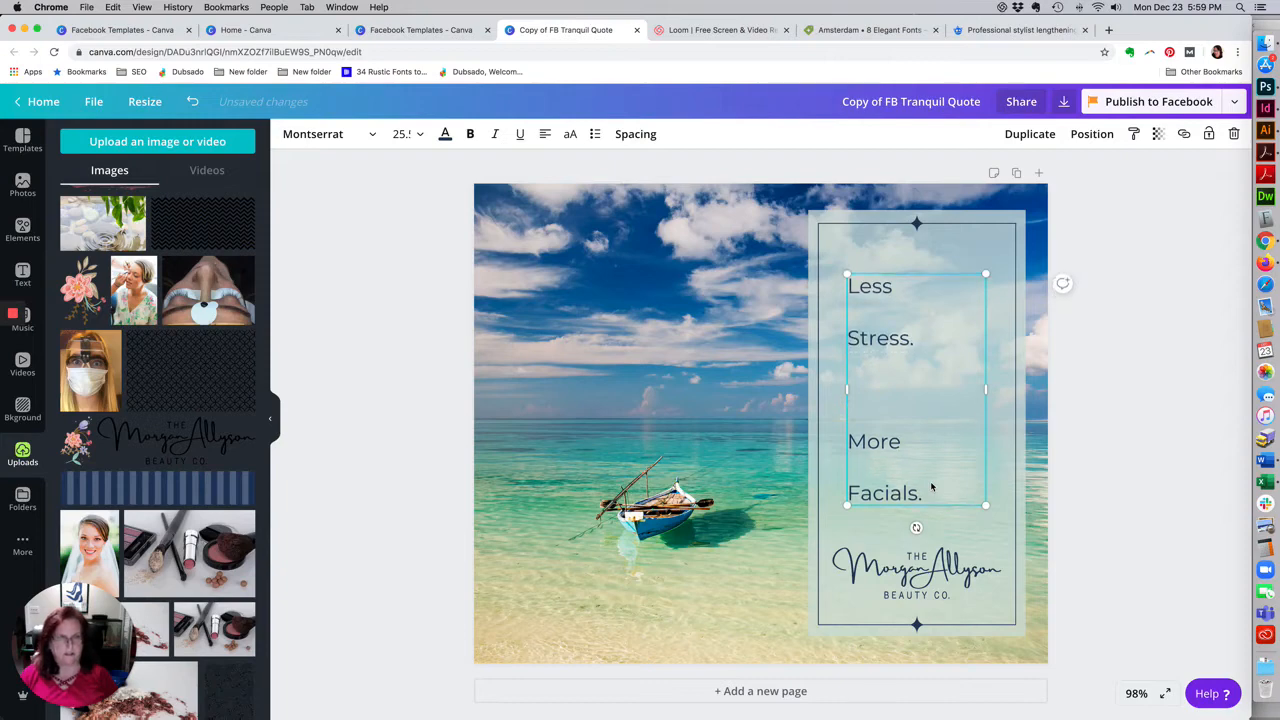
click(1140, 479)
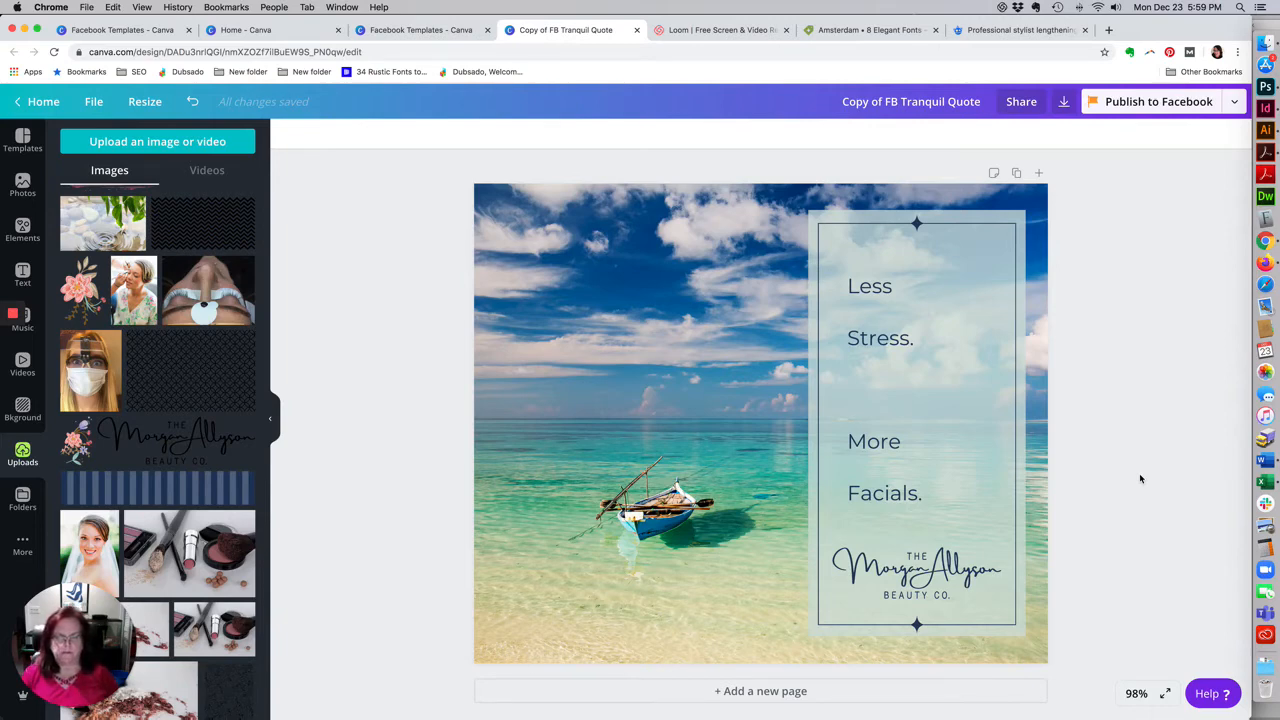
Step: Try swapping the beach background for the uploaded eyelash treatment photo, removing both images from the page
click(649, 419)
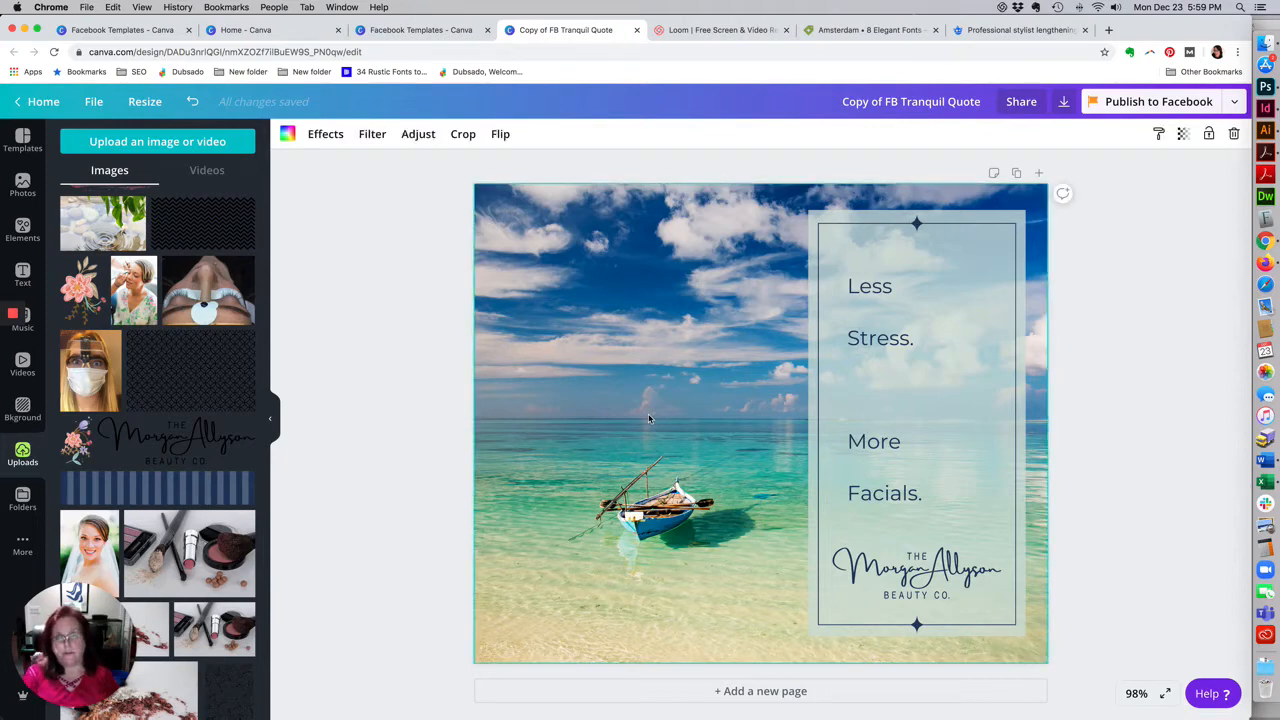
key(Delete)
scroll(167, 480, down, 1)
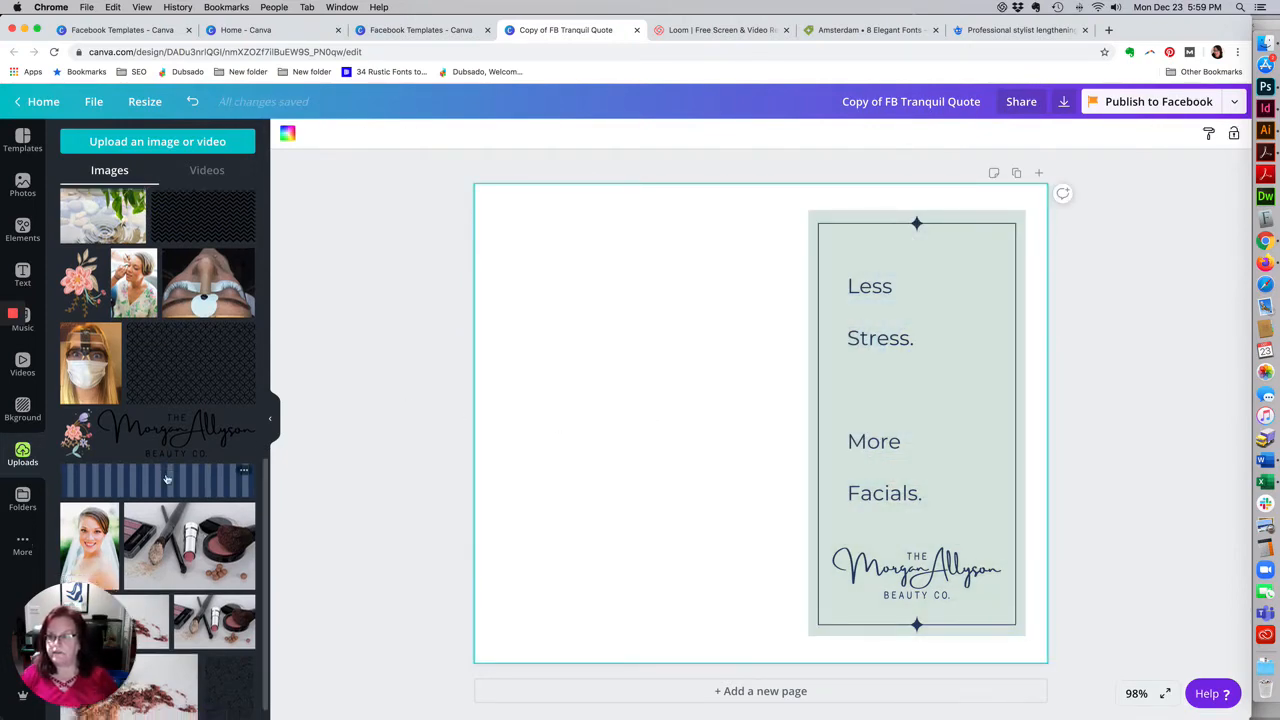
scroll(167, 480, up, 10)
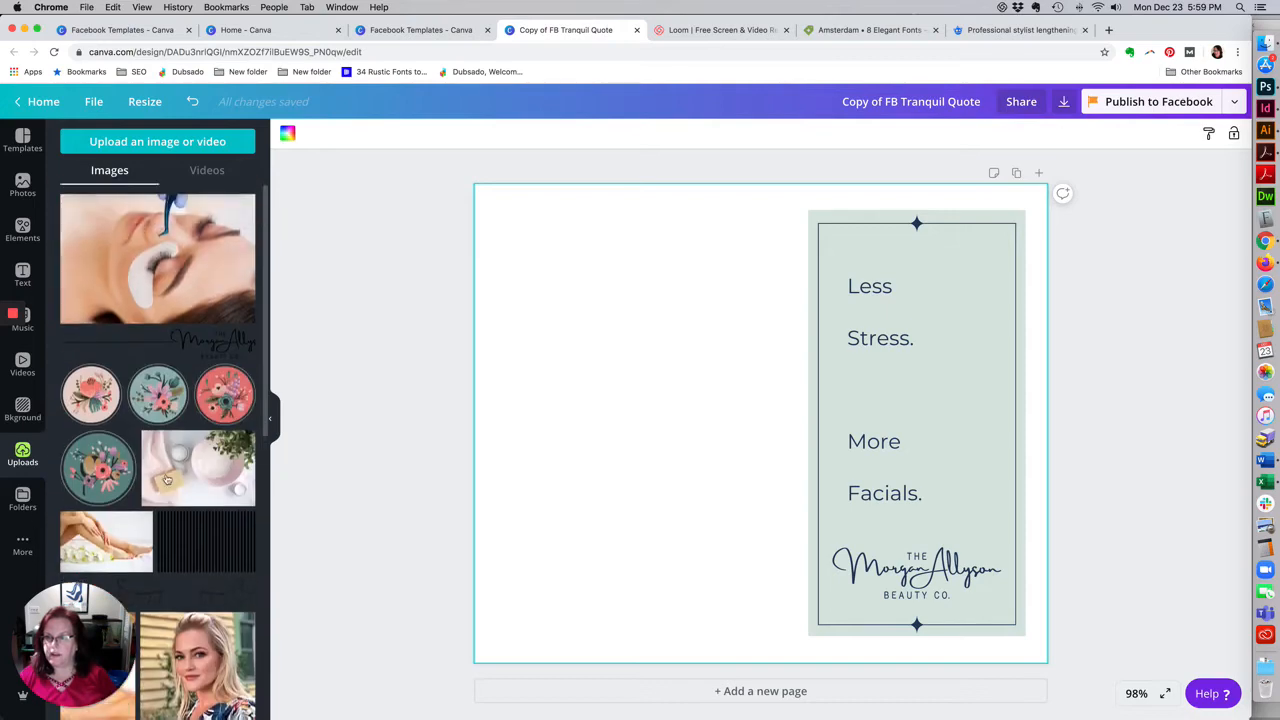
scroll(167, 480, down, 2)
scroll(167, 480, up, 2)
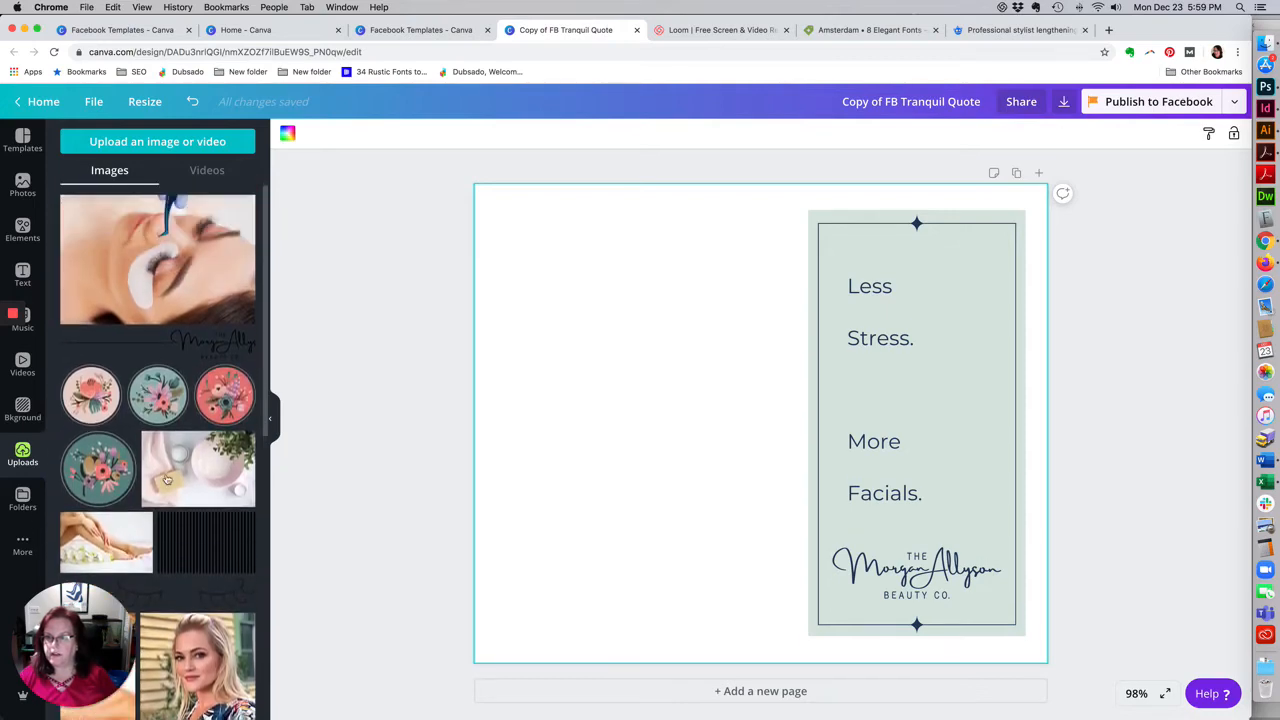
click(208, 240)
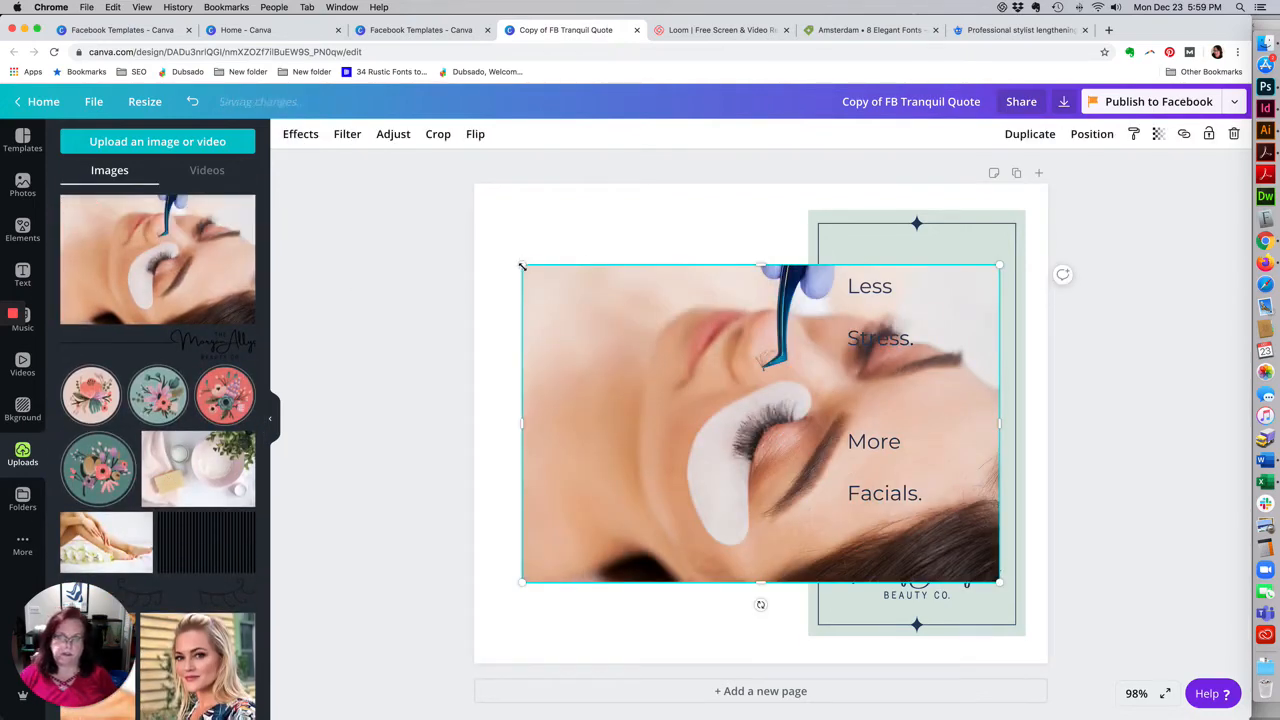
key(Delete)
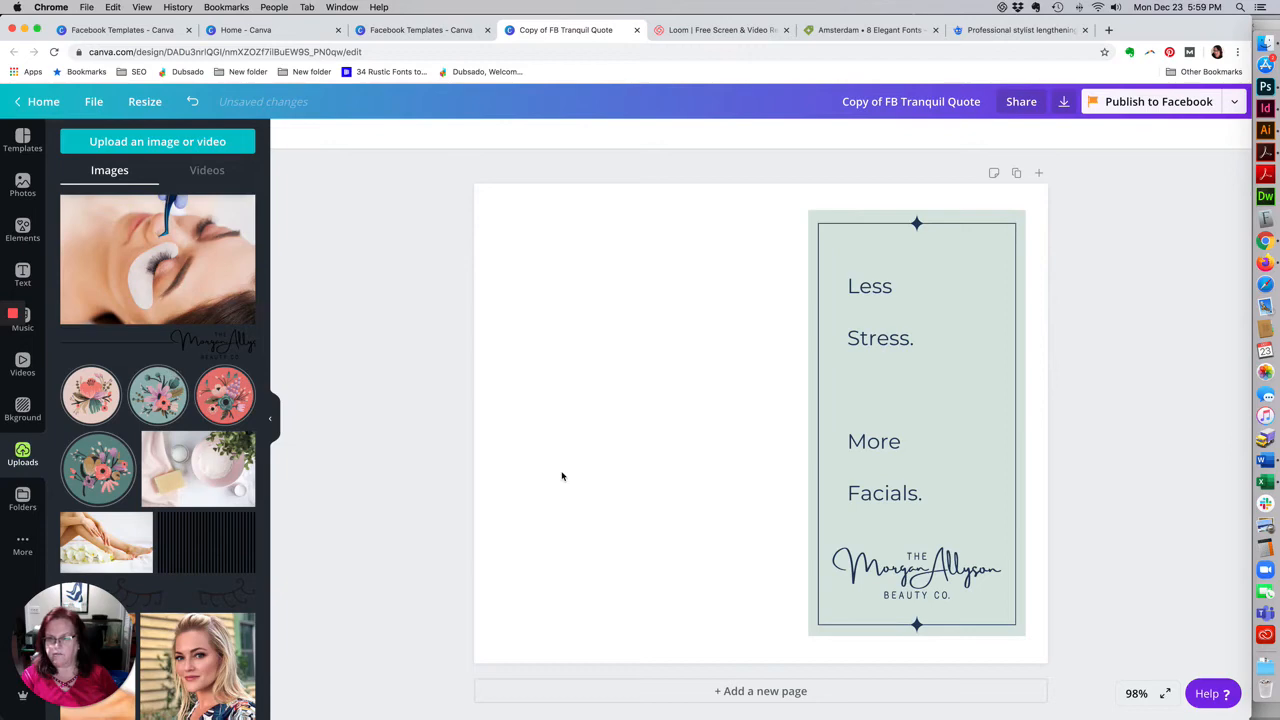
Step: Undo the photo swap back to the original beach background
click(193, 102)
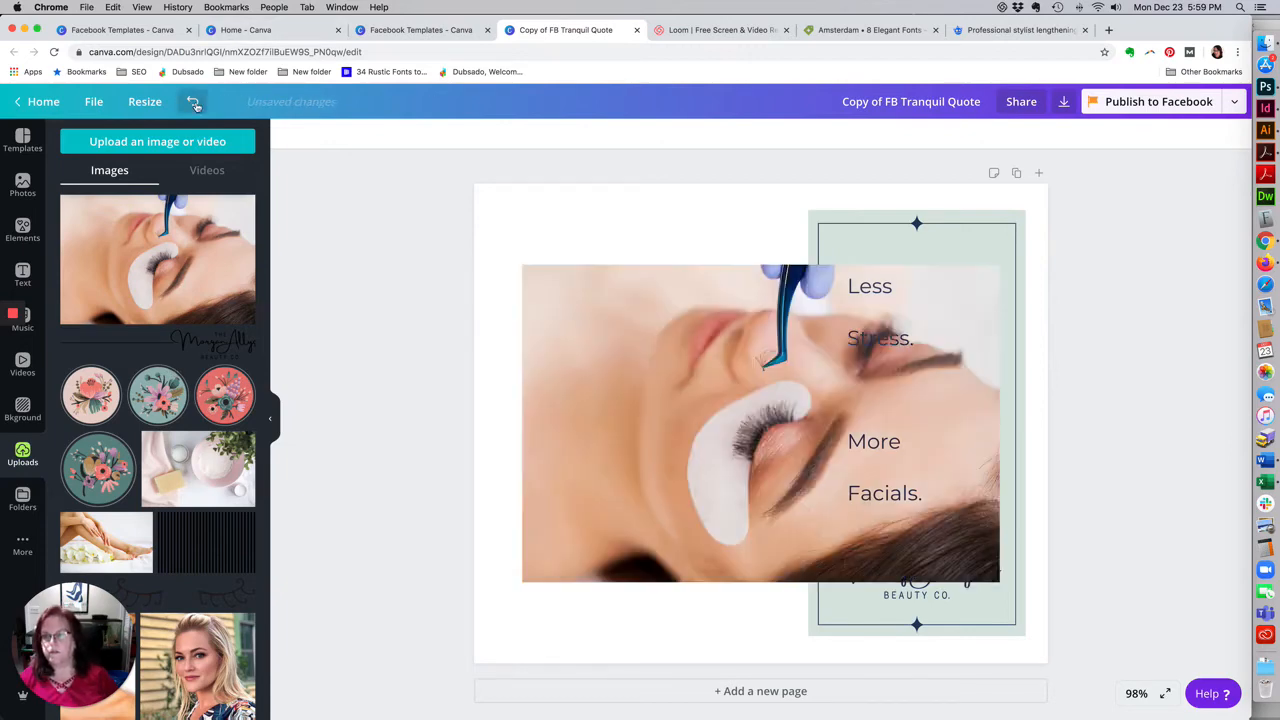
click(193, 102)
click(193, 102)
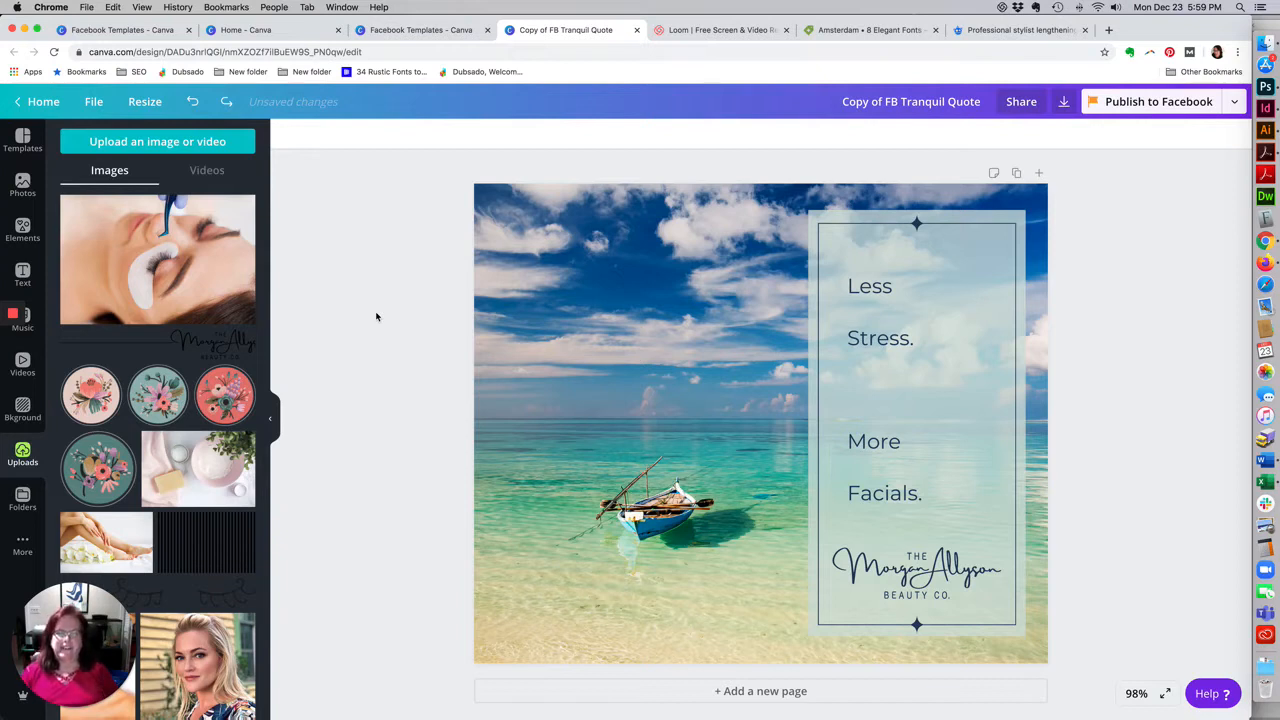
Step: Rename the design as "less stress"
click(918, 102)
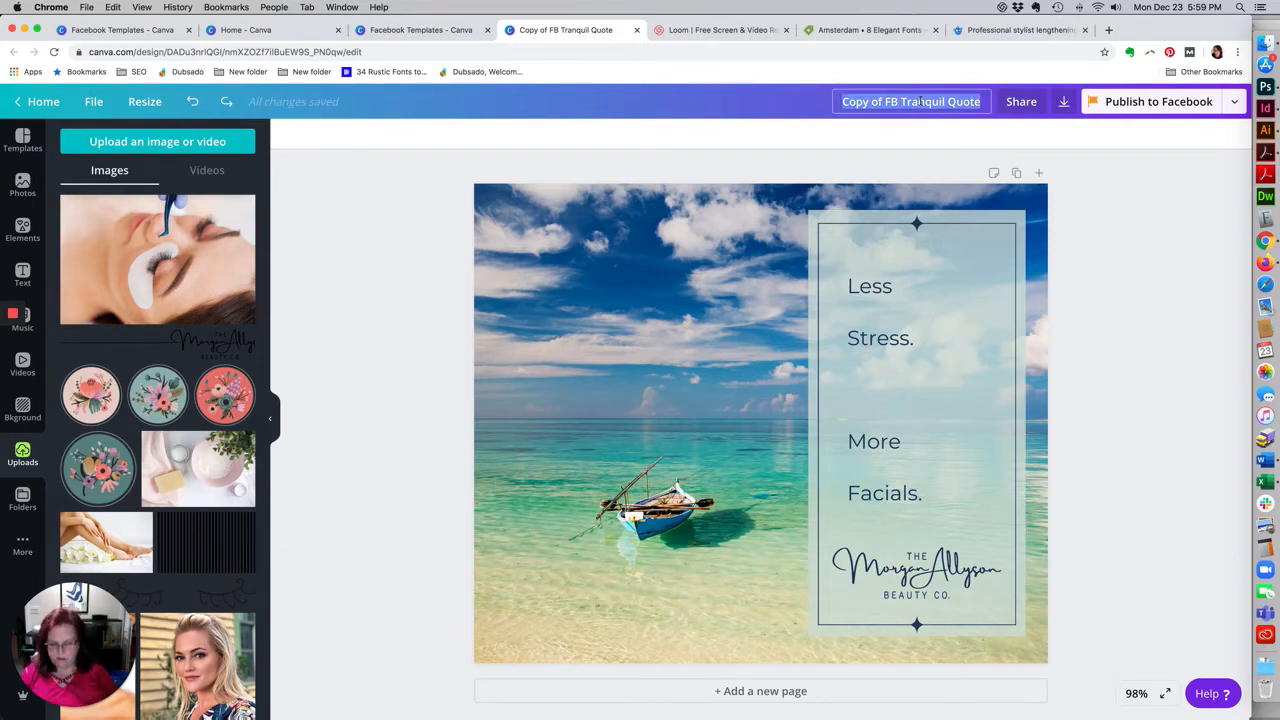
text(less sr)
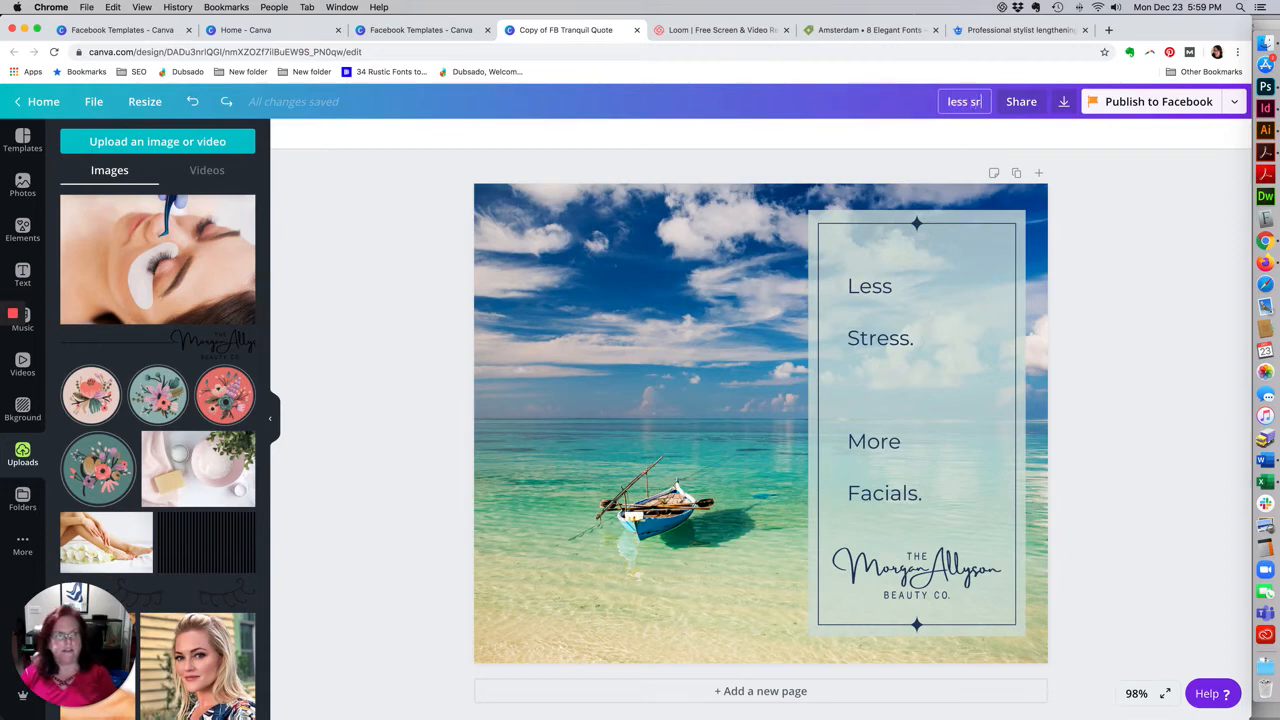
key(BackSpace)
text(tress)
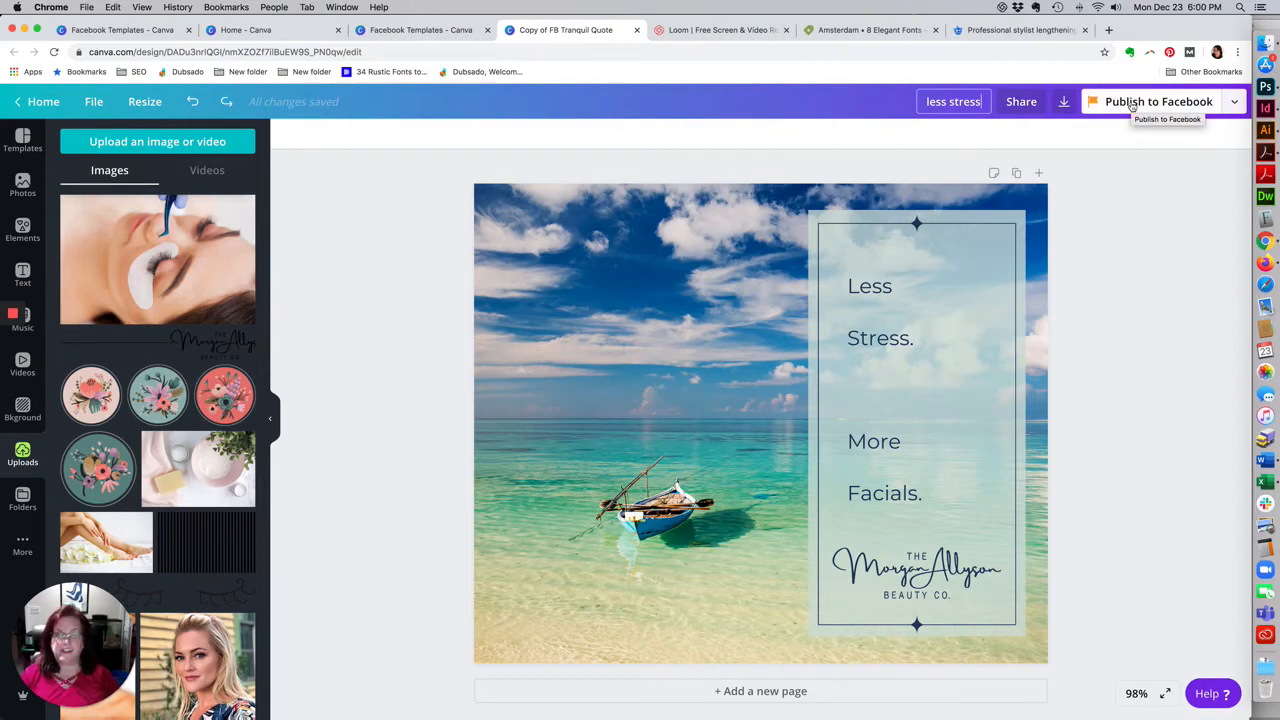
Step: Look through the publishing options and download the finished design as a JPG file
click(1237, 104)
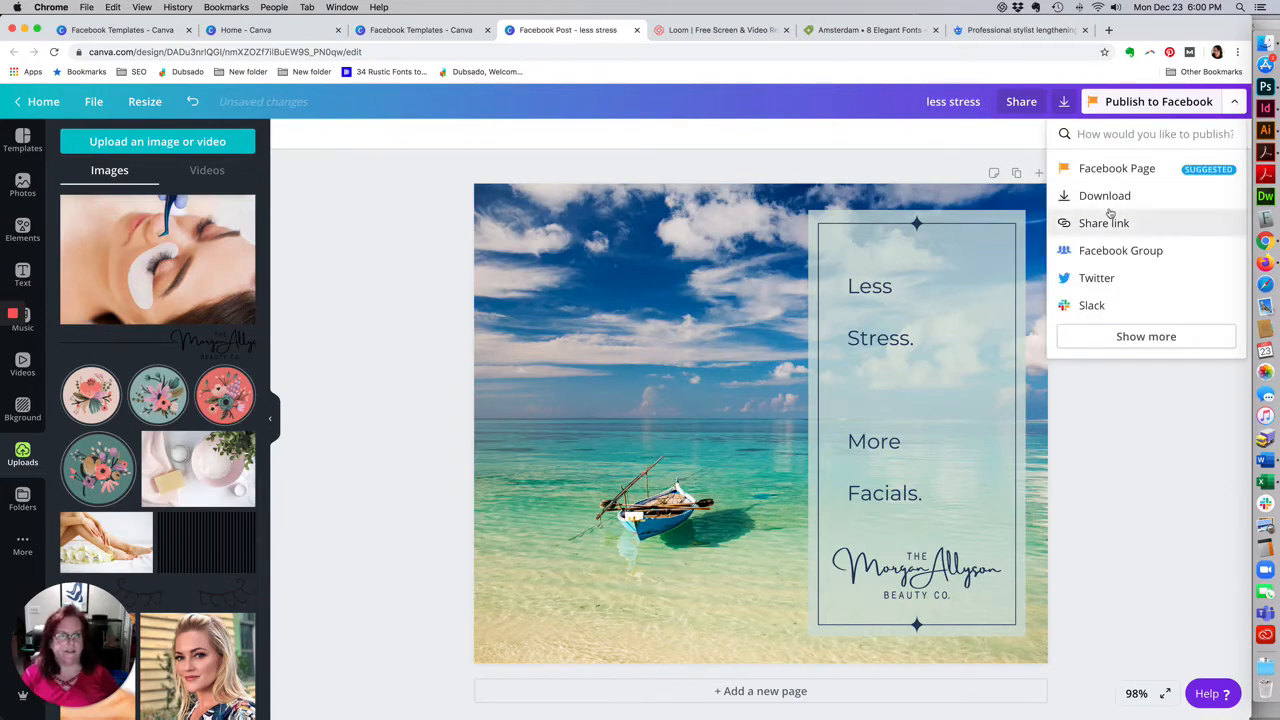
click(1175, 338)
scroll(1165, 345, down, 2)
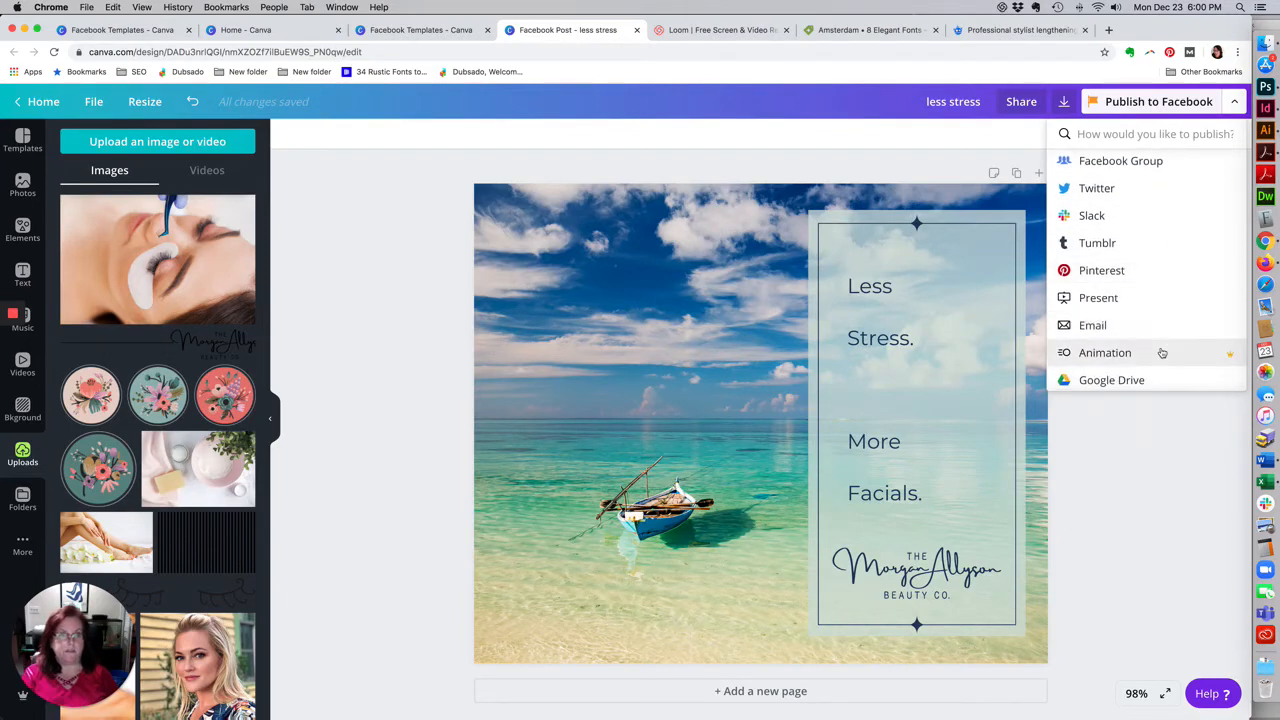
scroll(1160, 350, up, 2)
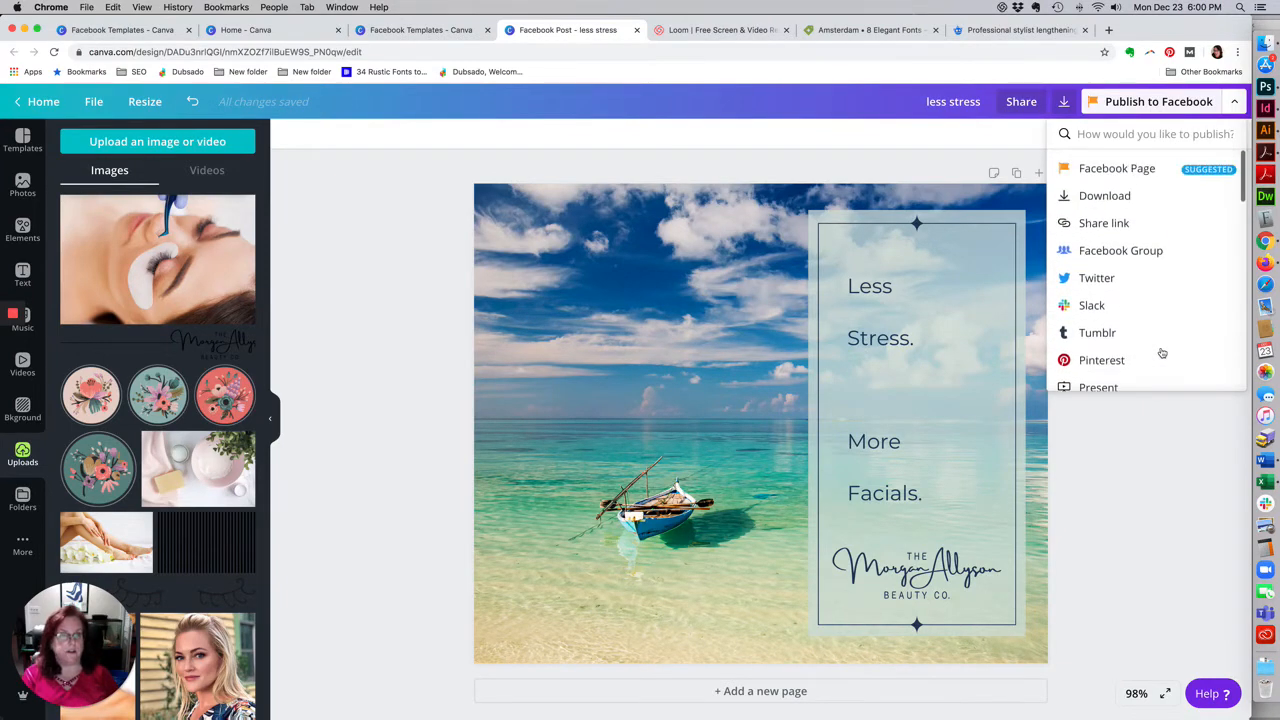
click(1143, 197)
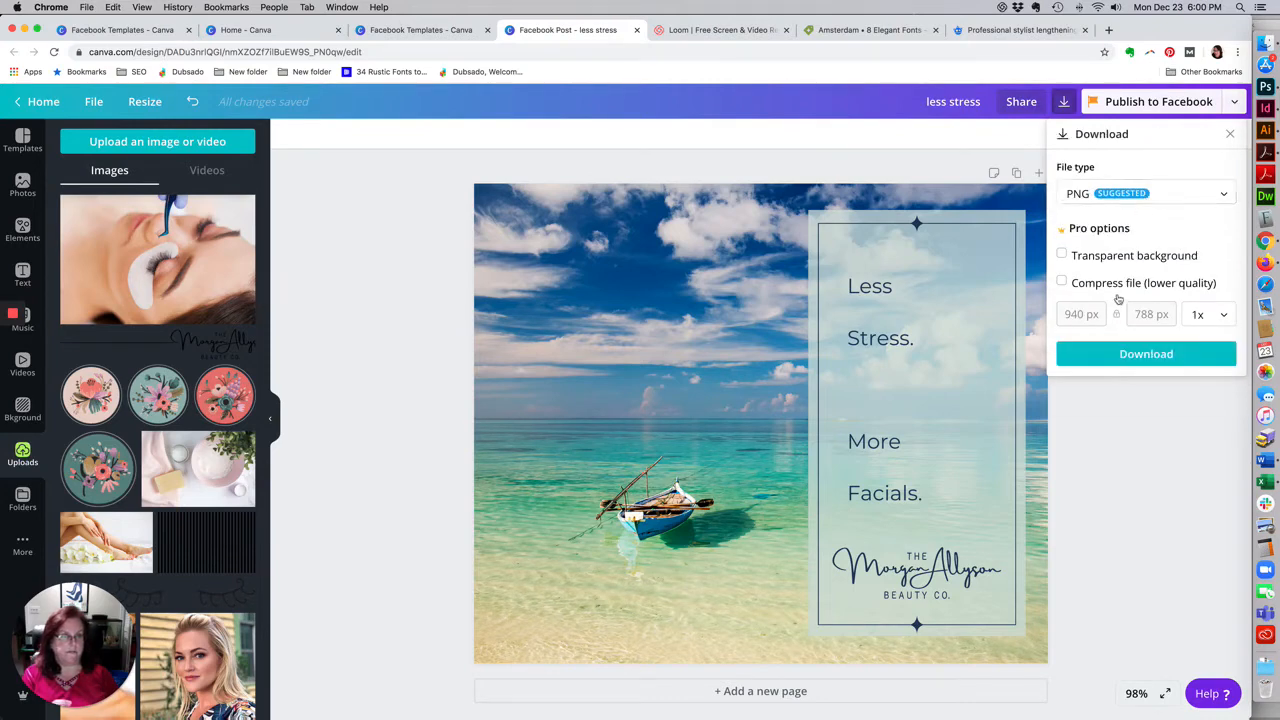
click(1214, 204)
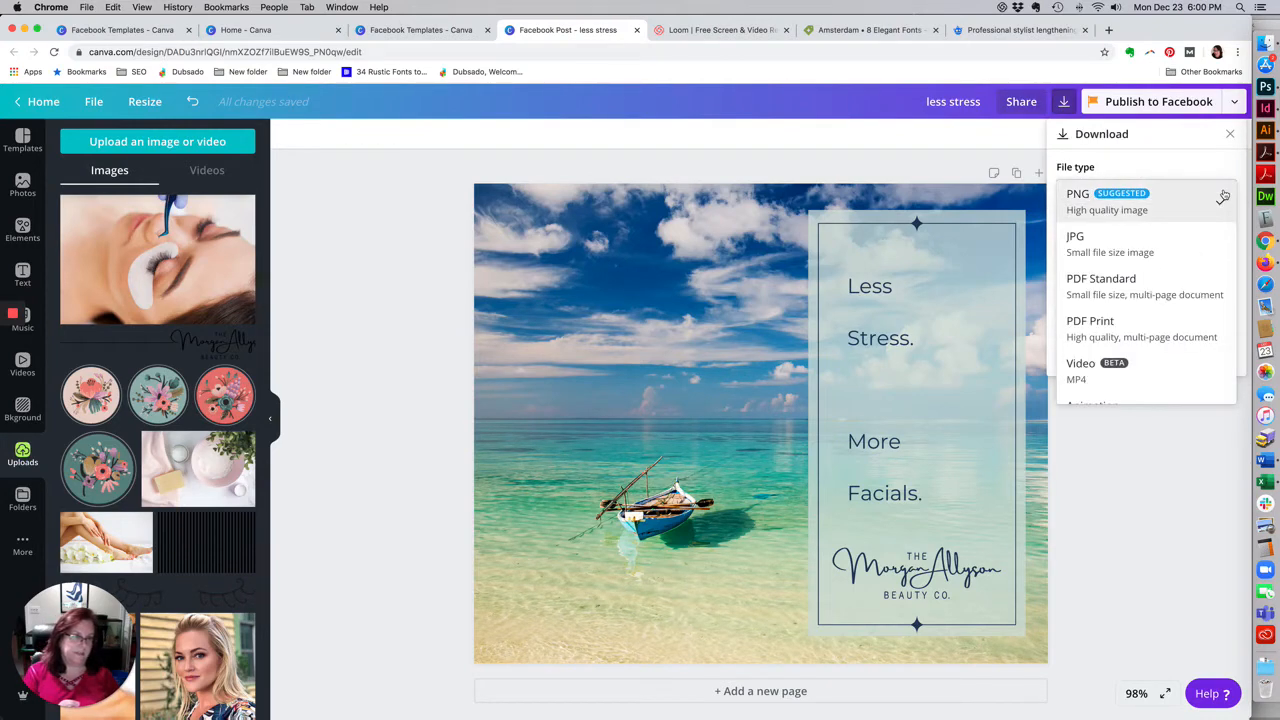
click(1178, 253)
drag(1180, 254, 1210, 255)
click(1152, 315)
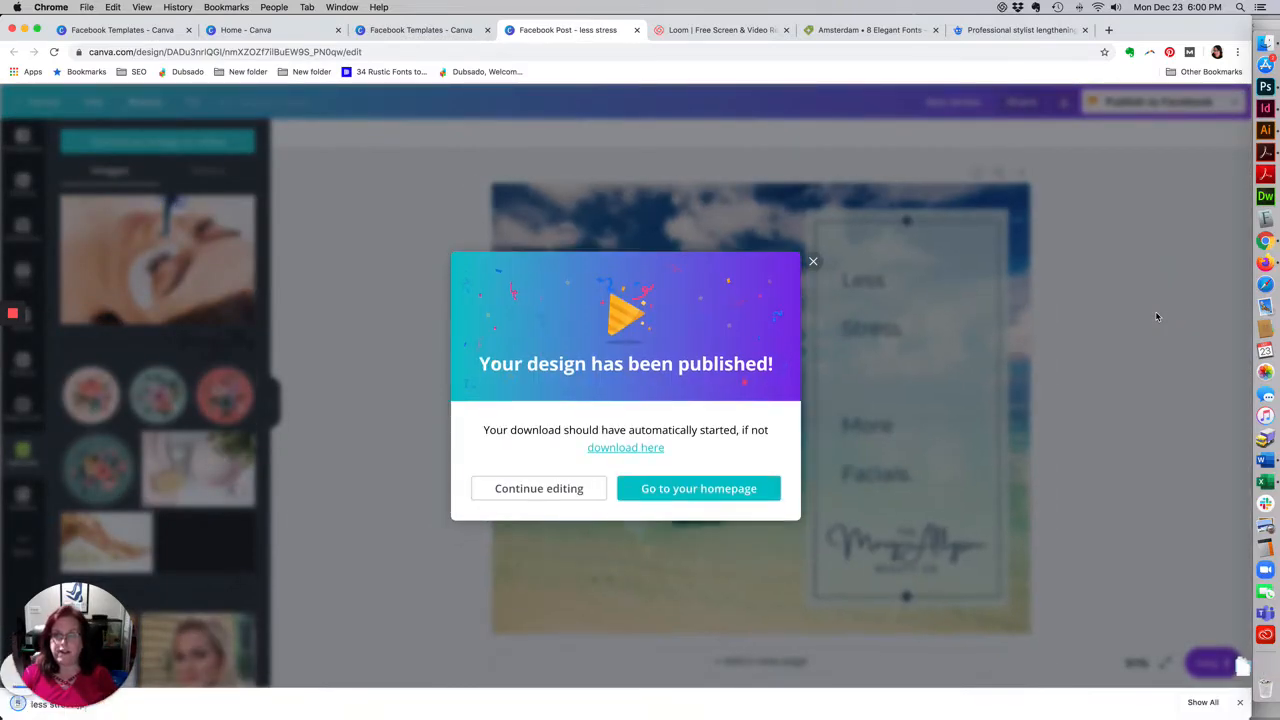
Step: Return to the homepage and create a new blank Facebook Post design
click(703, 492)
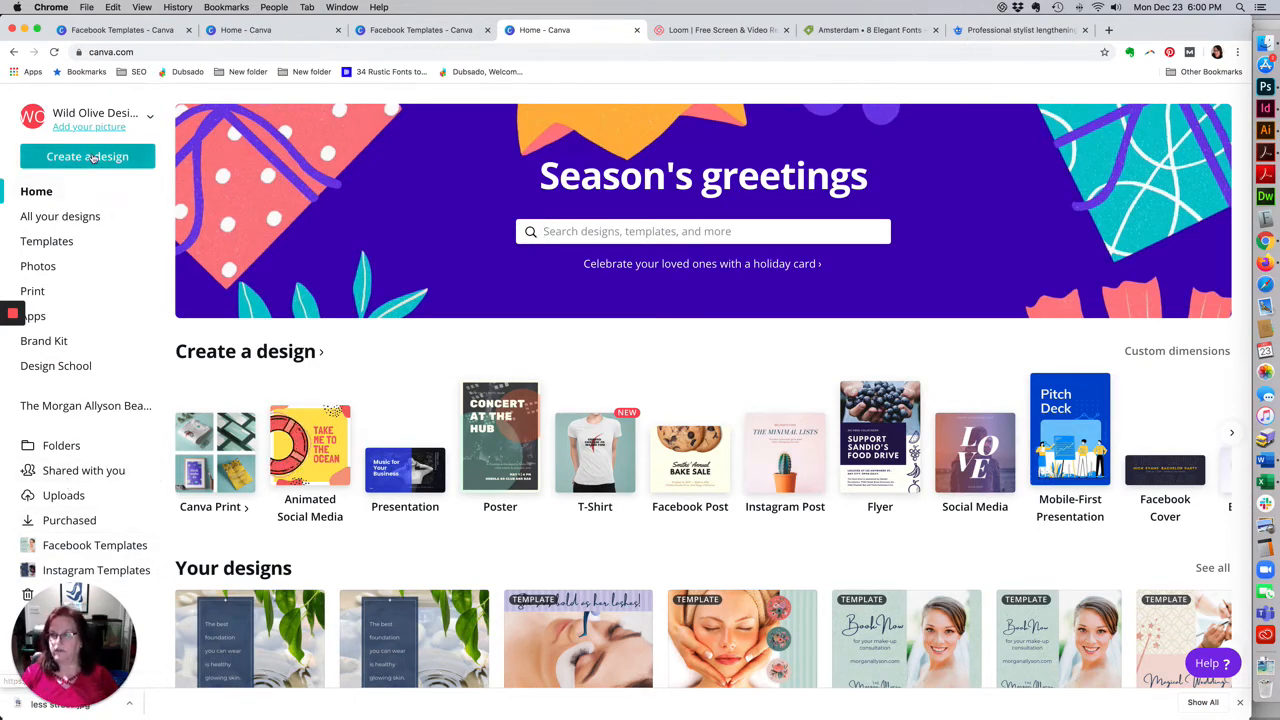
click(92, 158)
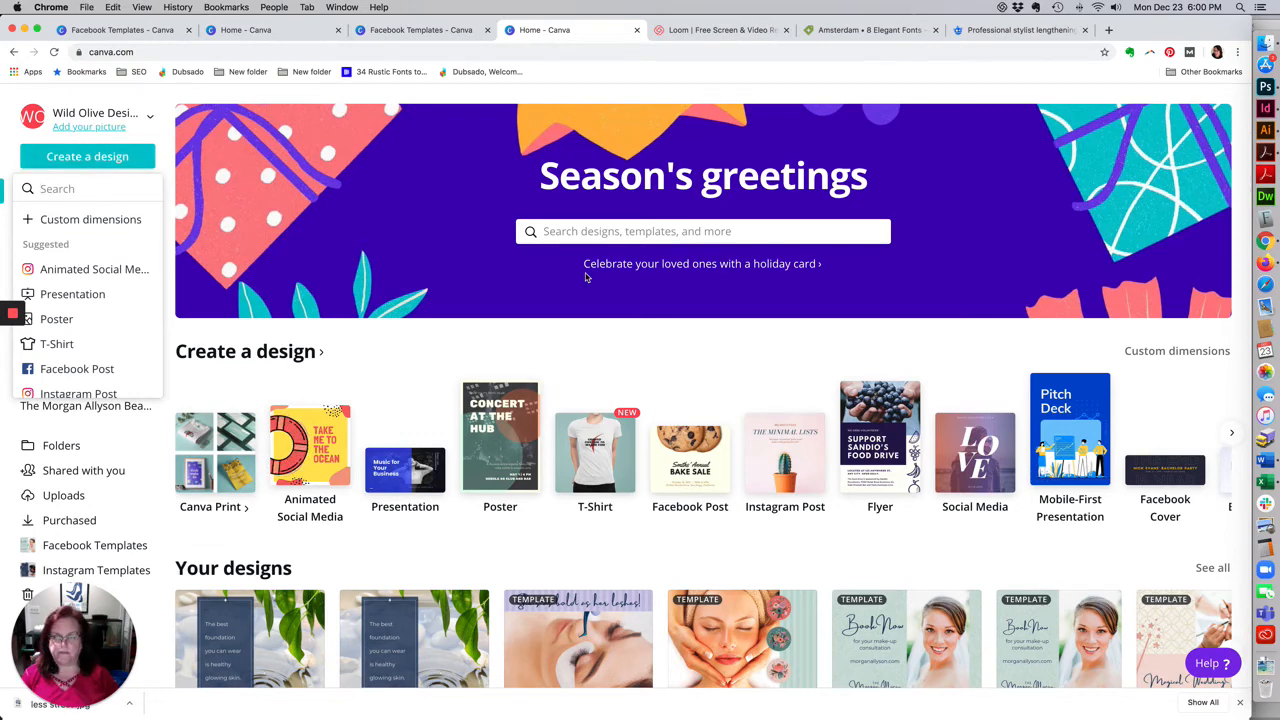
scroll(89, 300, down, 3)
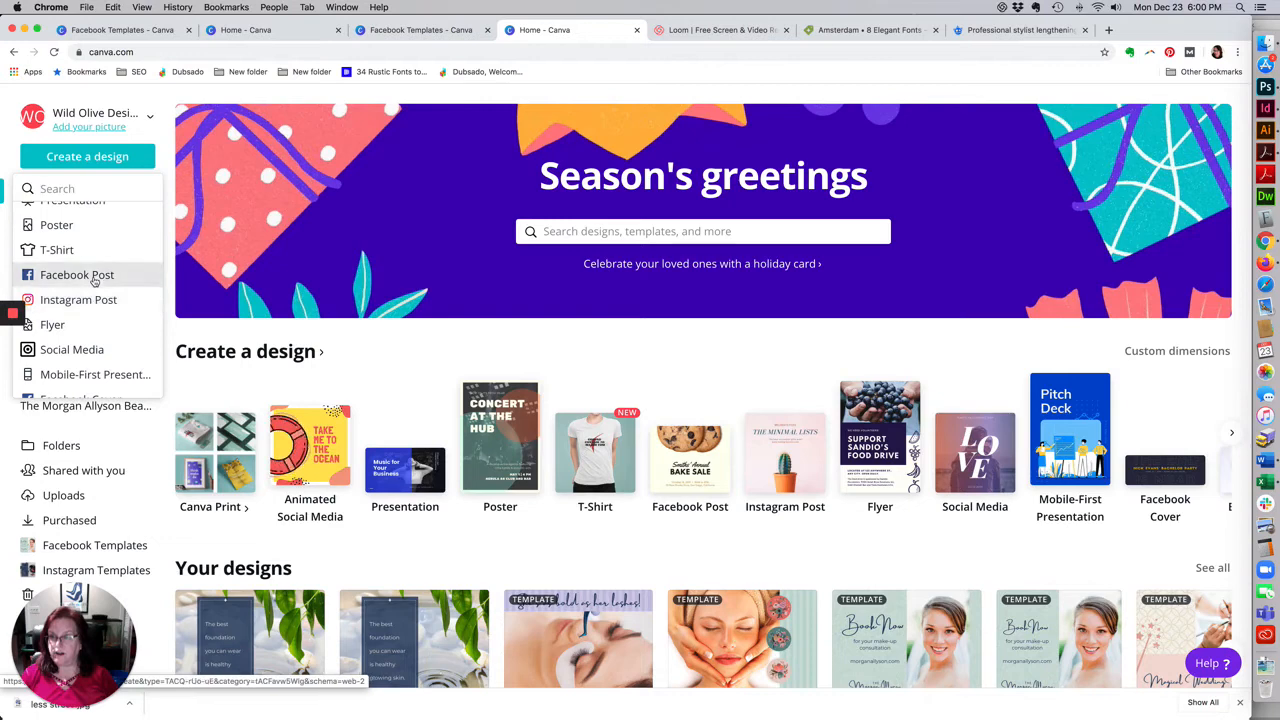
click(94, 276)
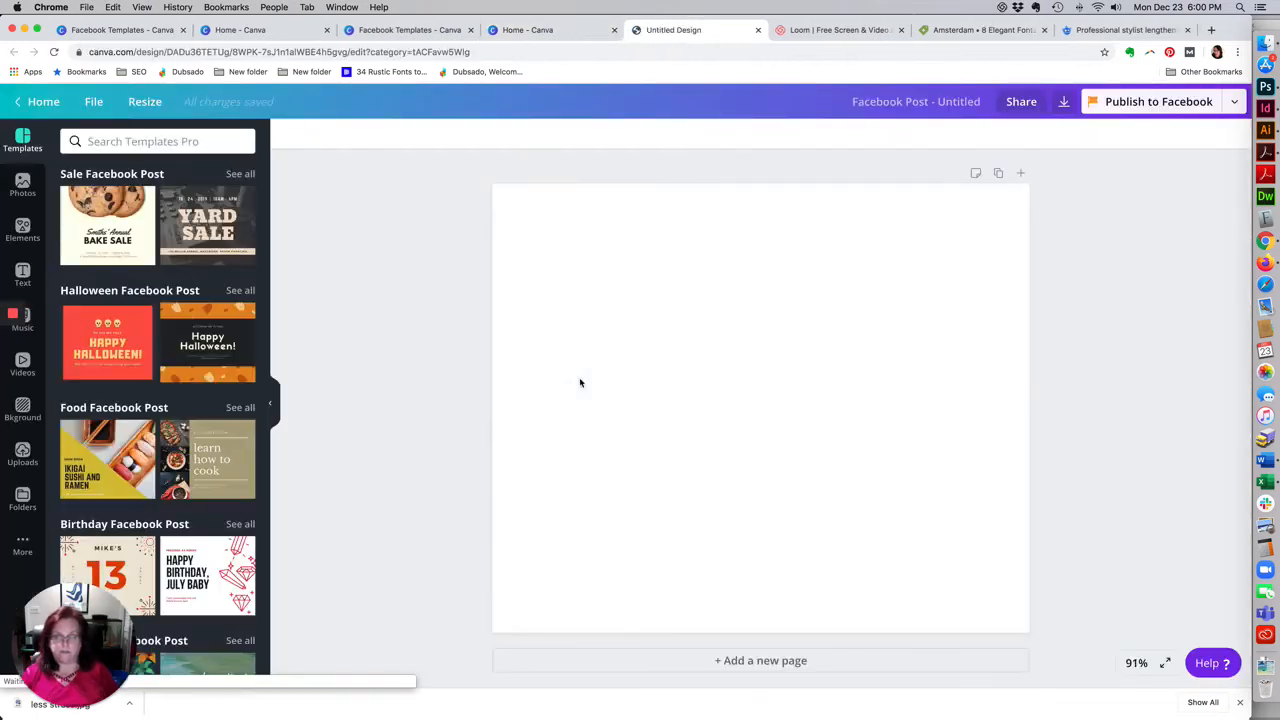
Step: Add the uploaded black vertical stripe pattern and enlarge it to cover the whole page
click(22, 452)
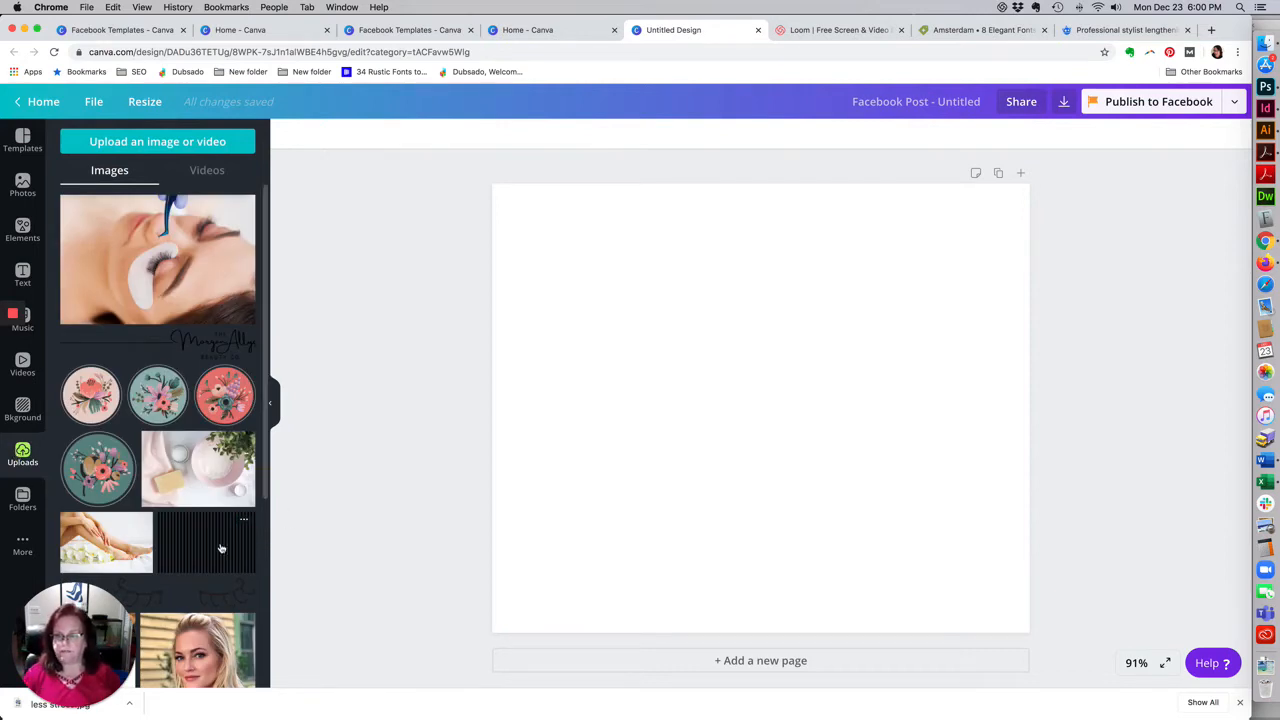
click(221, 548)
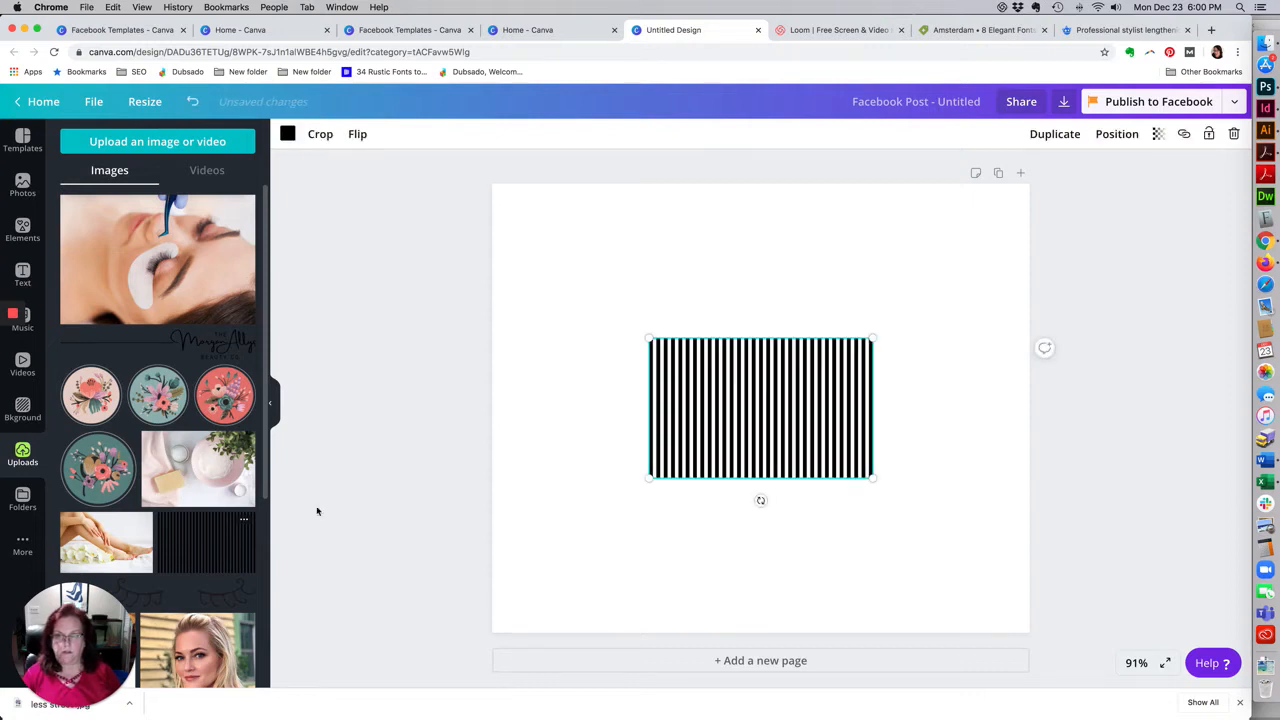
drag(646, 337, 417, 137)
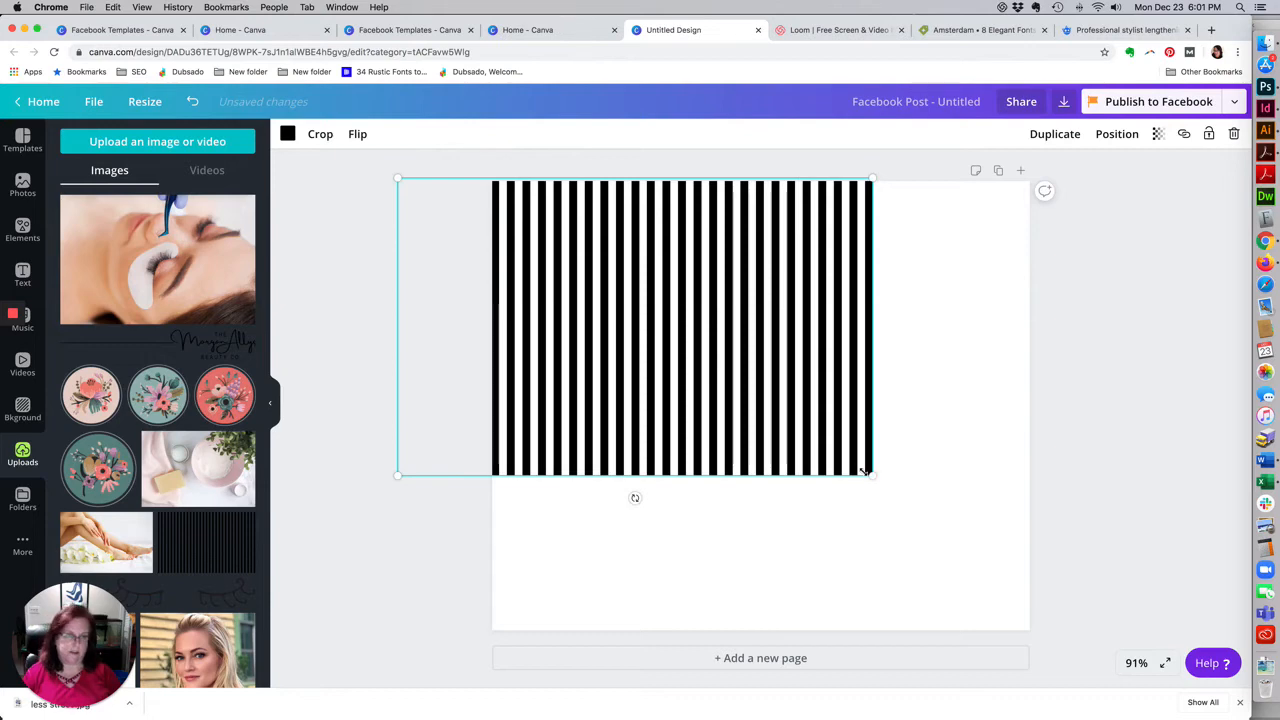
drag(866, 472, 1127, 621)
Step: Nudge the stripe pattern sideways to even out the stripes at both page edges
key(Right)
key(Right)
key(Right)
key(Right)
key(Right)
key(Right)
key(Right)
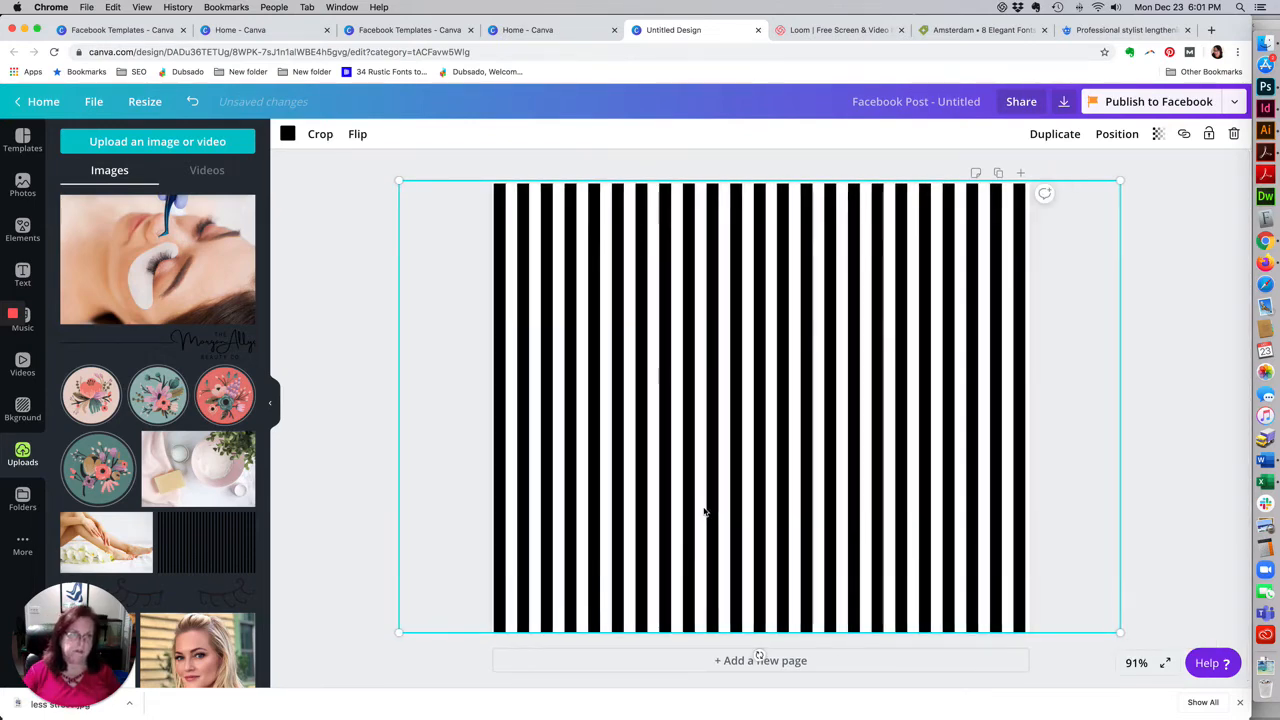
key(Left)
key(Left)
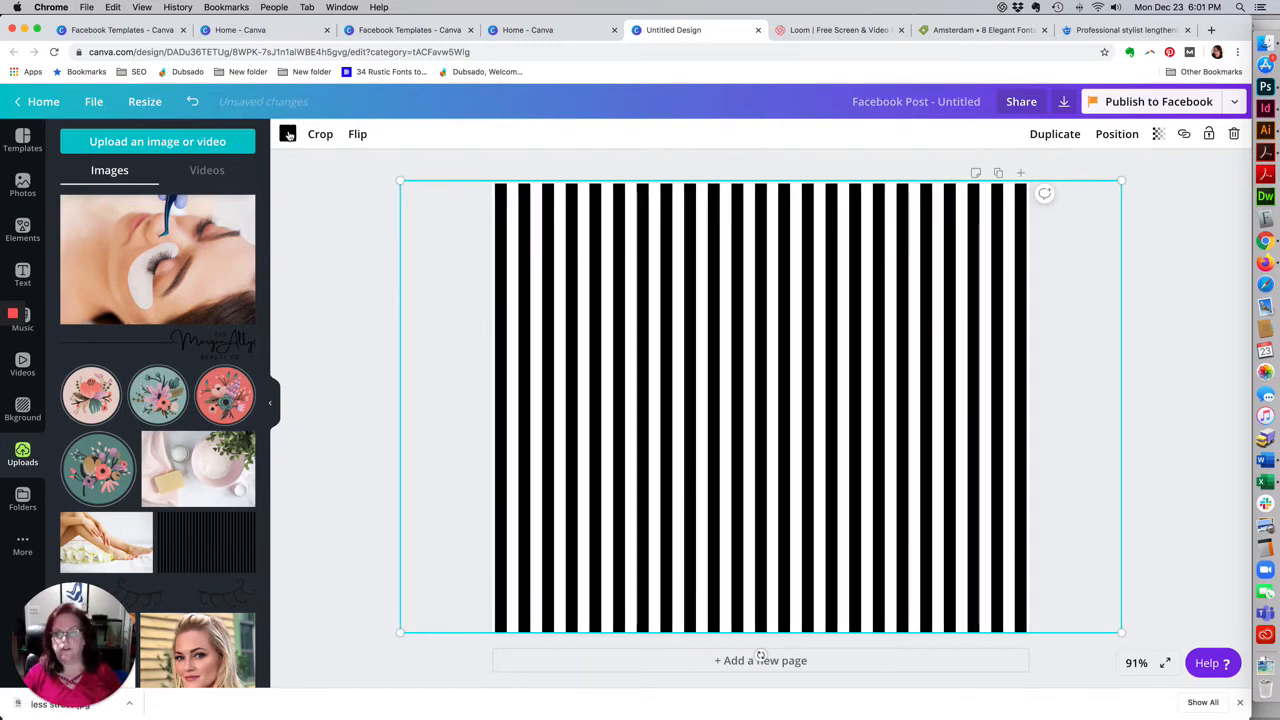
Step: Recolor the black stripes to the navy brand main color and deselect the pattern
click(287, 135)
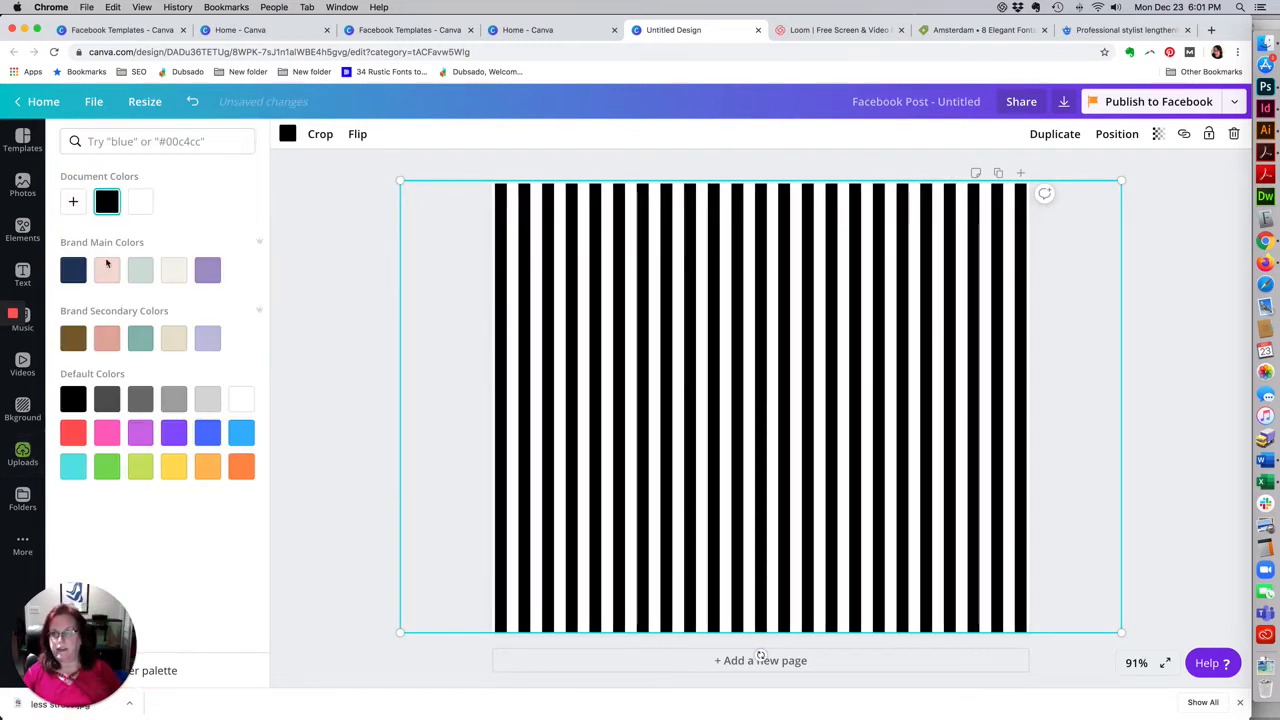
click(72, 277)
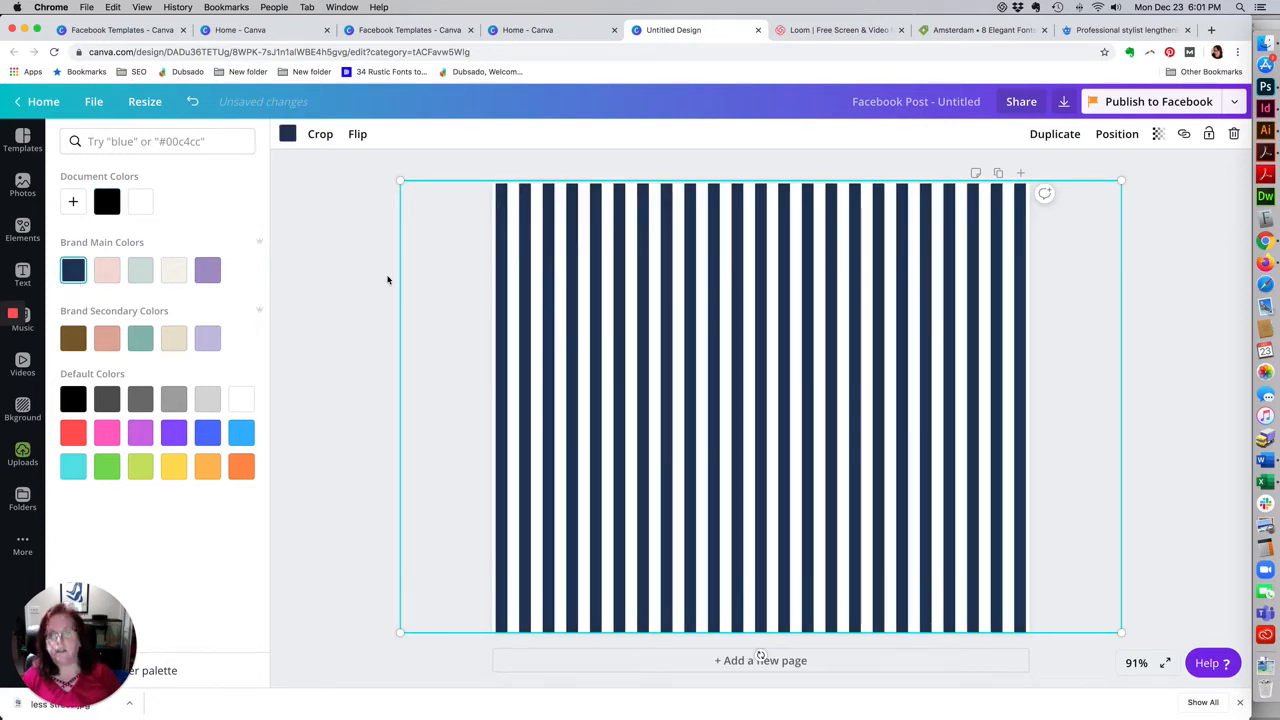
click(375, 281)
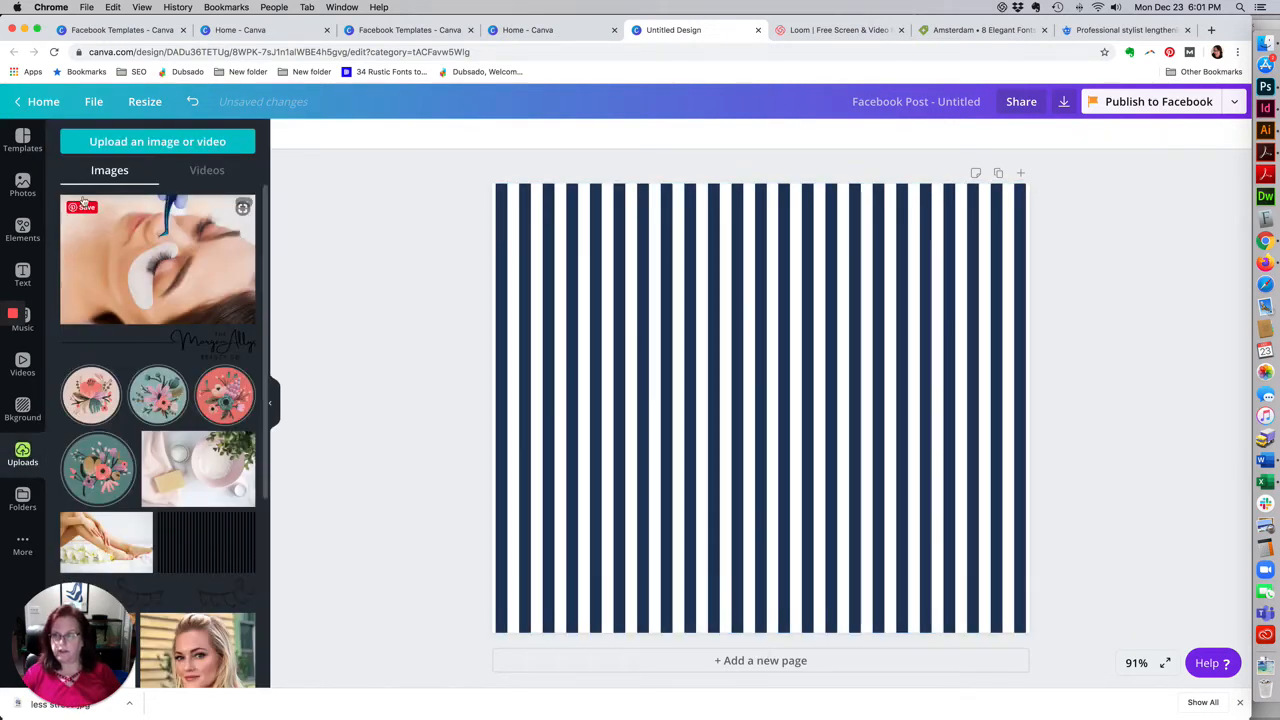
Step: Add the recently used gray square shape and enlarge it to cover the entire striped page
click(22, 228)
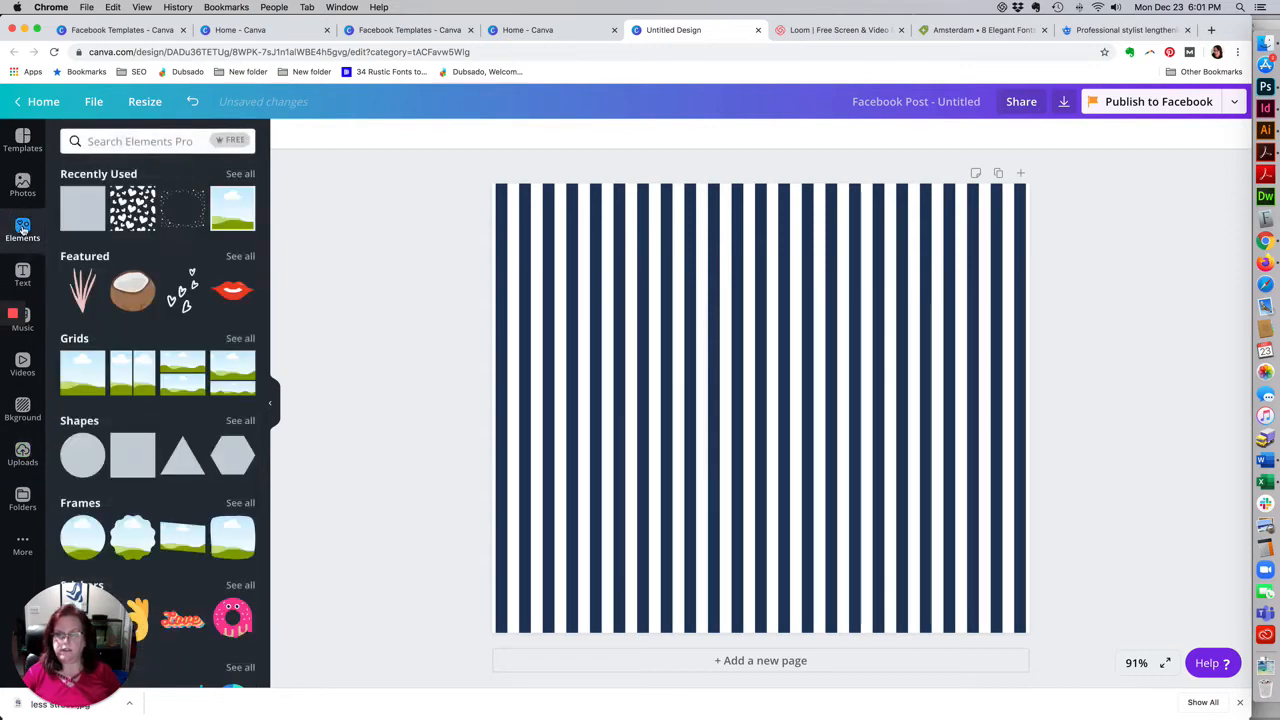
click(82, 208)
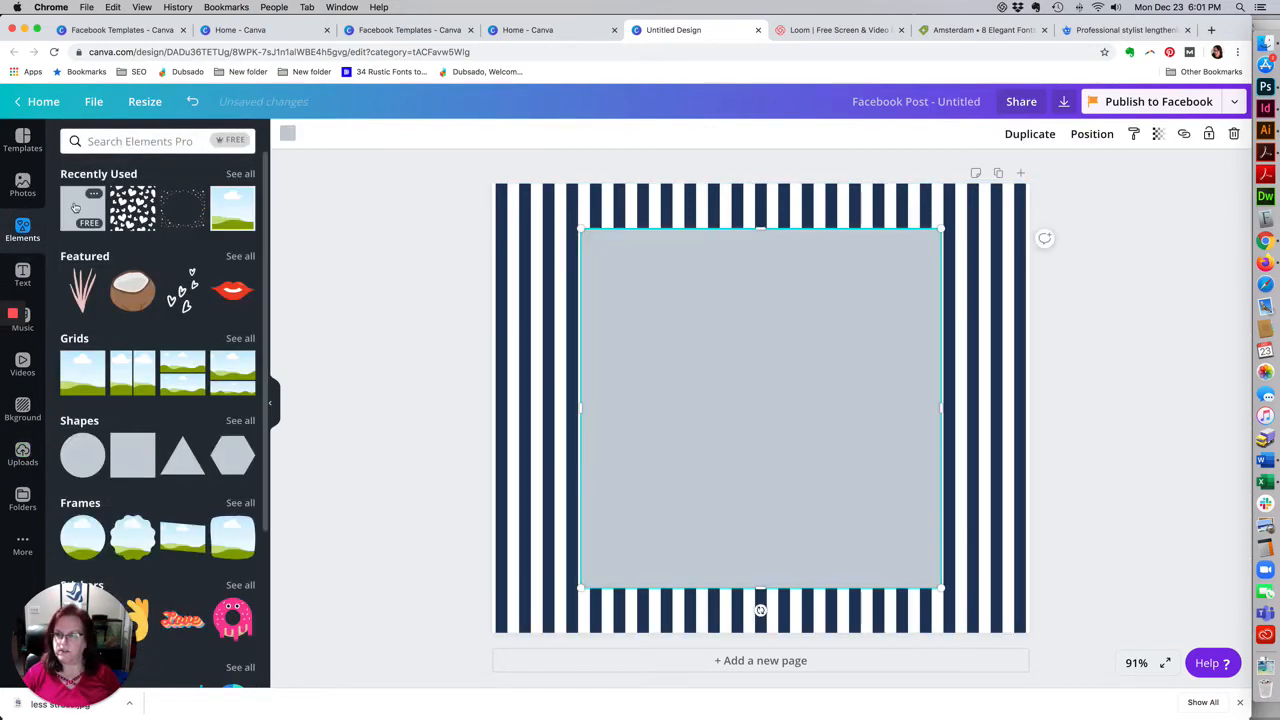
drag(581, 230, 451, 183)
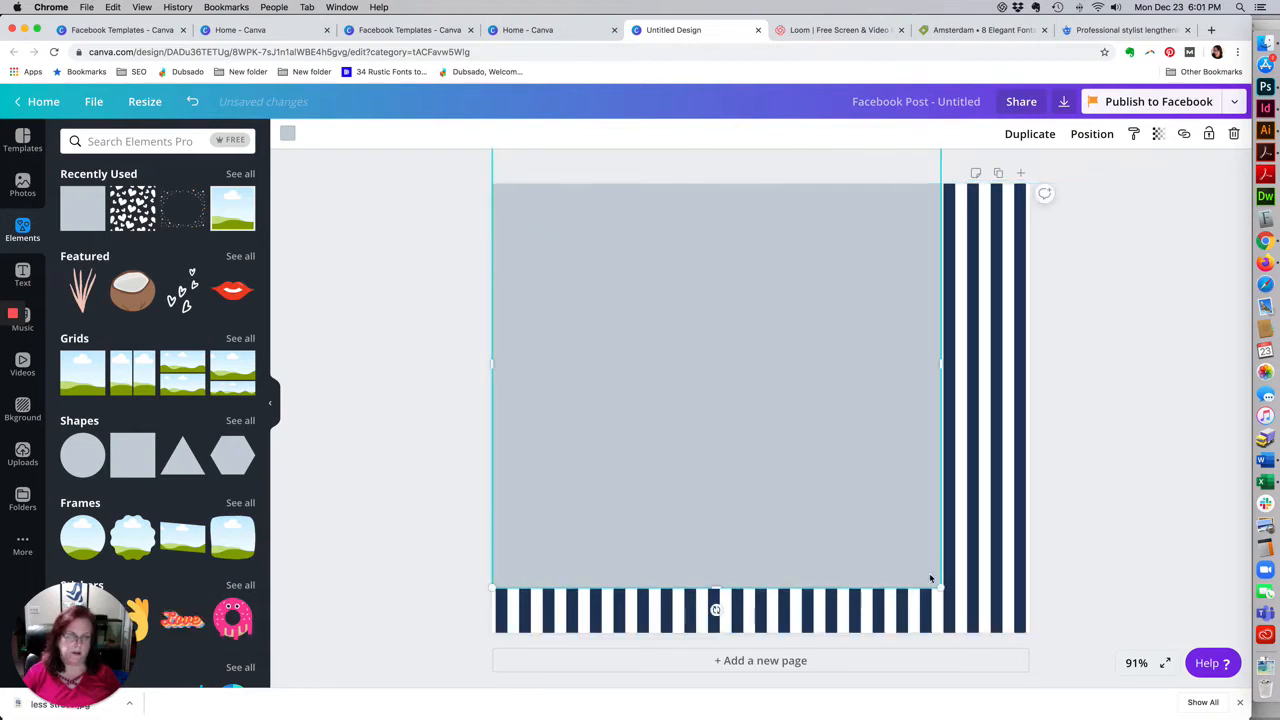
drag(941, 591, 1048, 670)
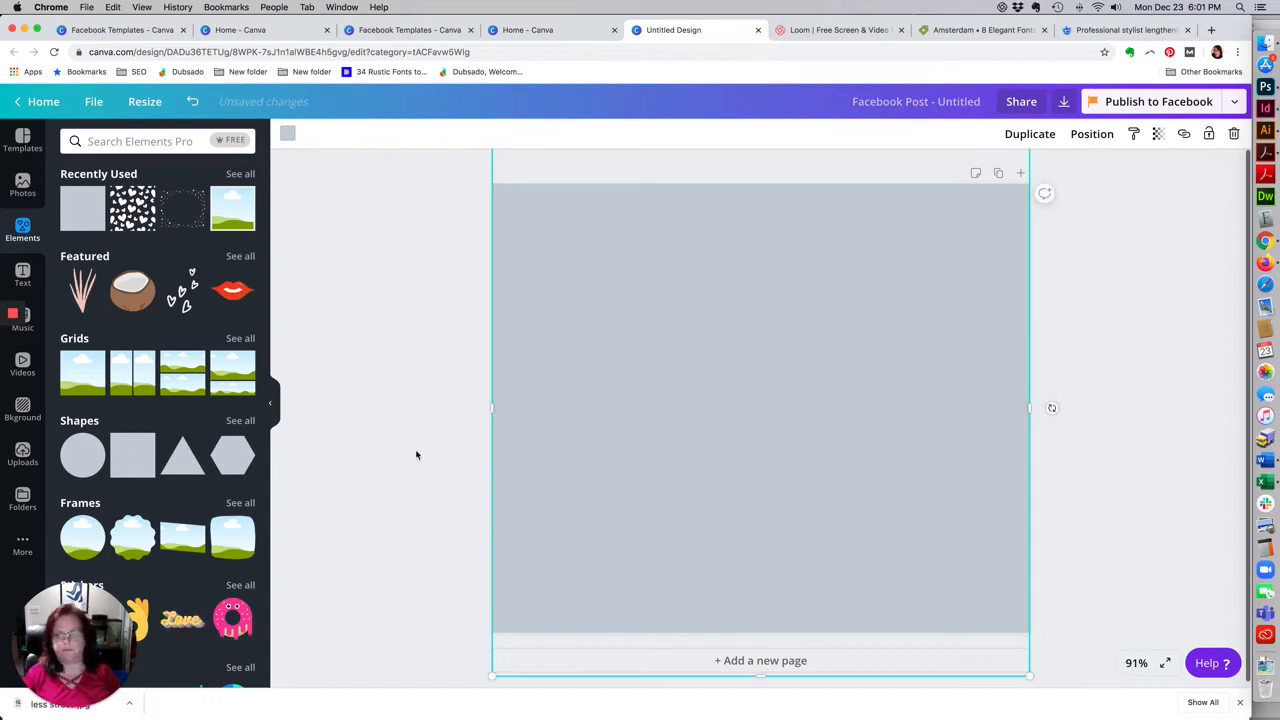
Step: Recolor the page-covering gray square to the navy document color and set its transparency to 80
click(287, 135)
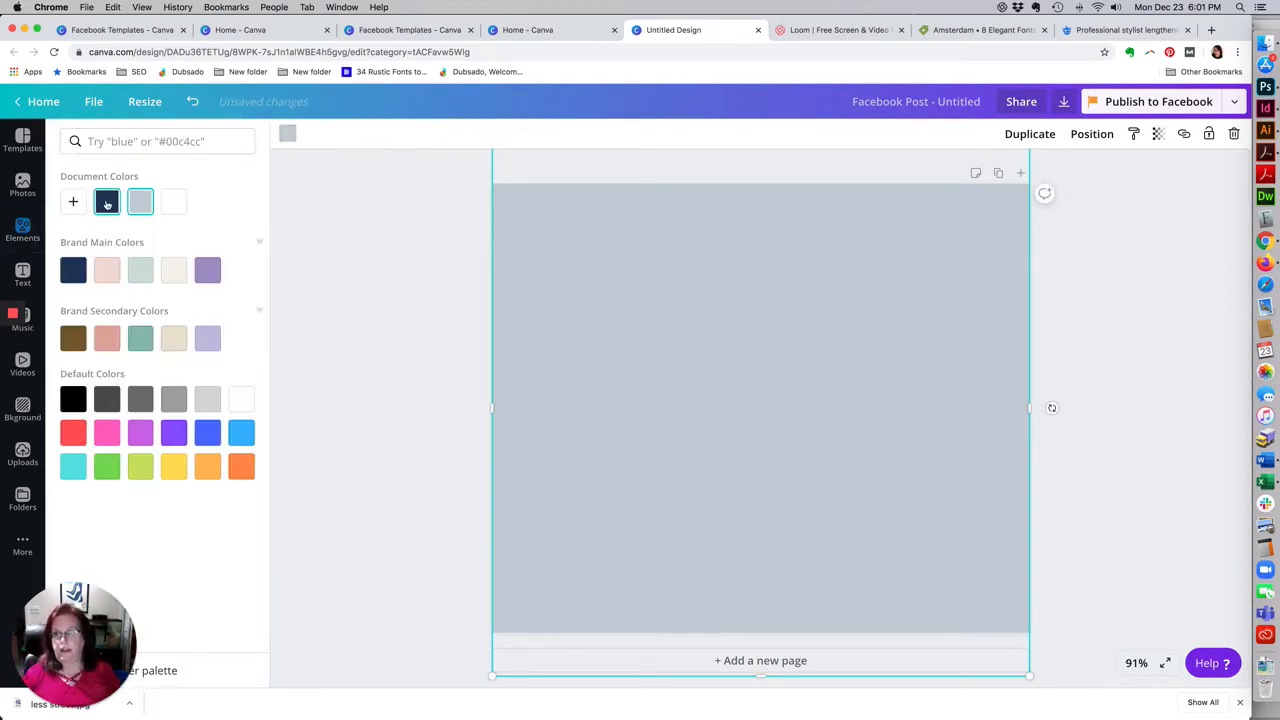
click(104, 204)
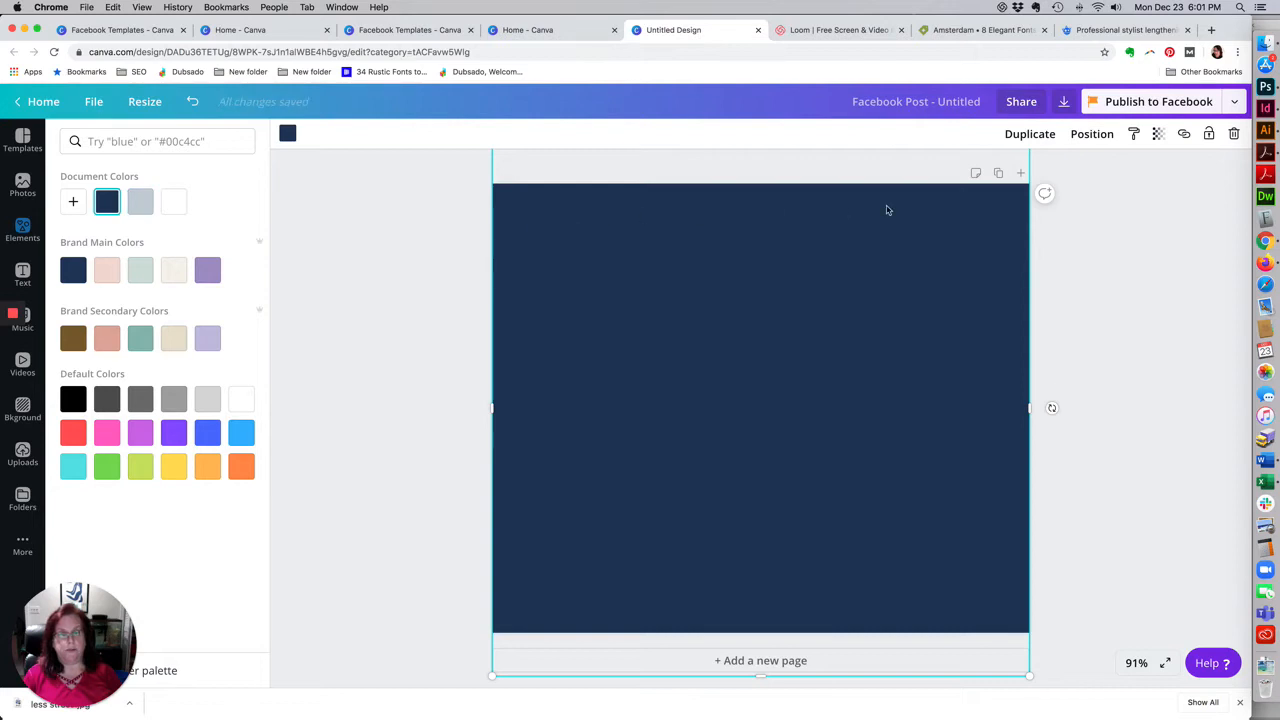
click(1159, 136)
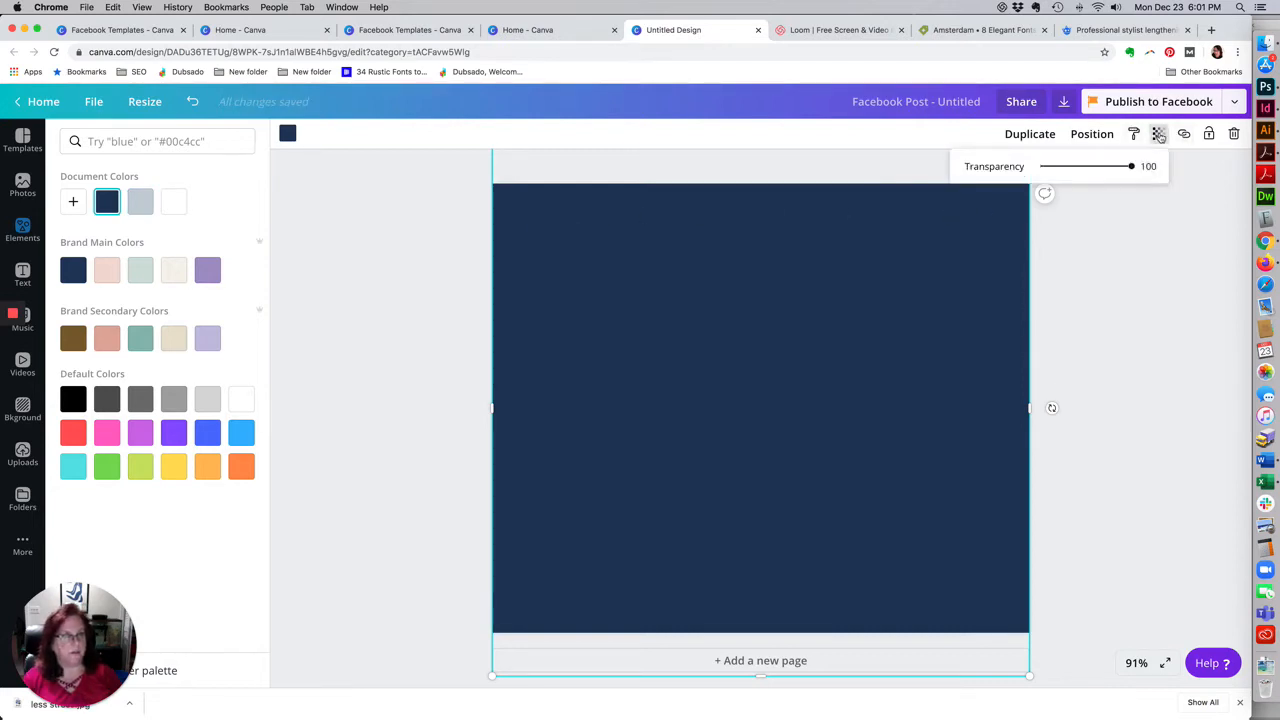
click(1112, 168)
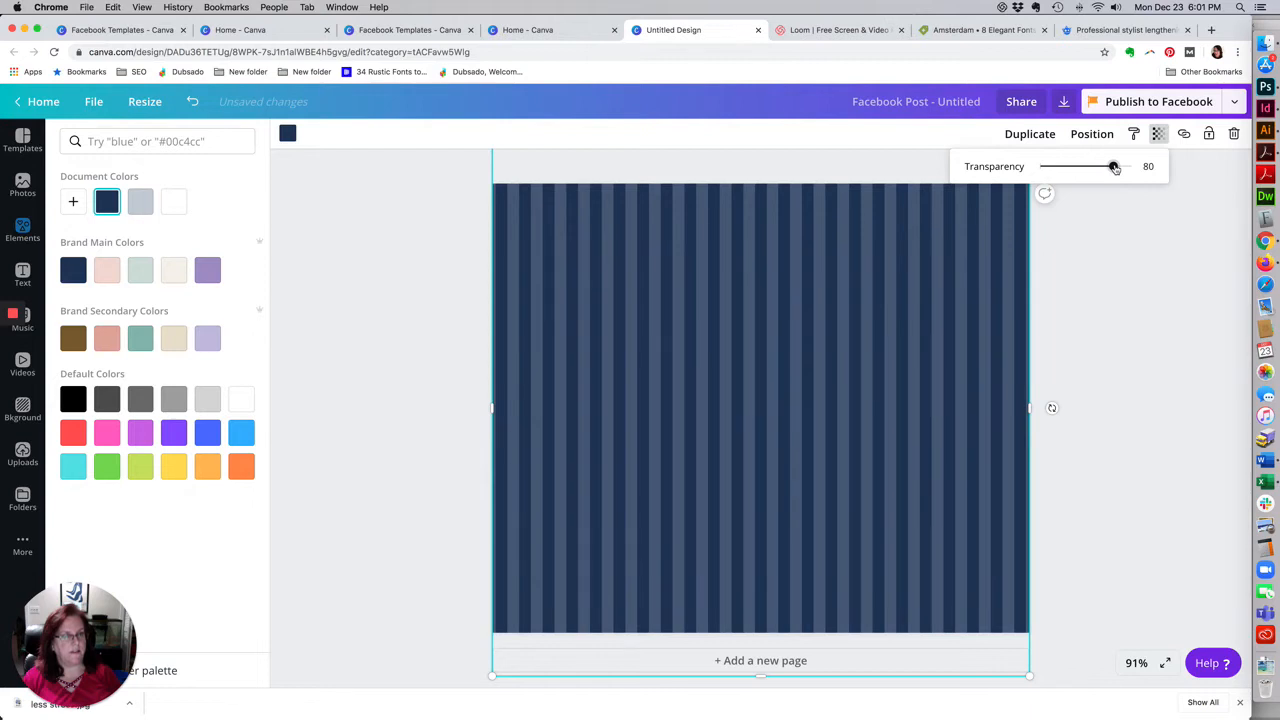
click(1125, 292)
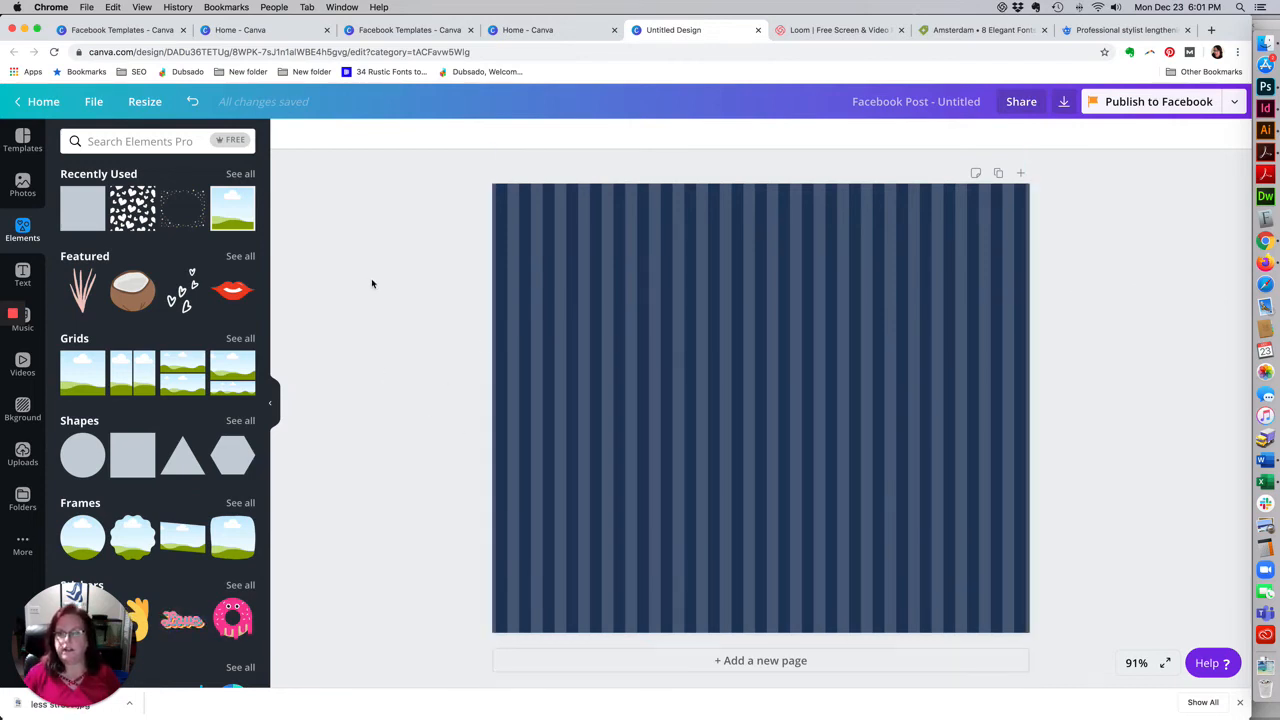
Step: Shorten the stripe pattern and the navy overlay to a matching band across the top of the page, enlarging the pattern slightly
click(820, 492)
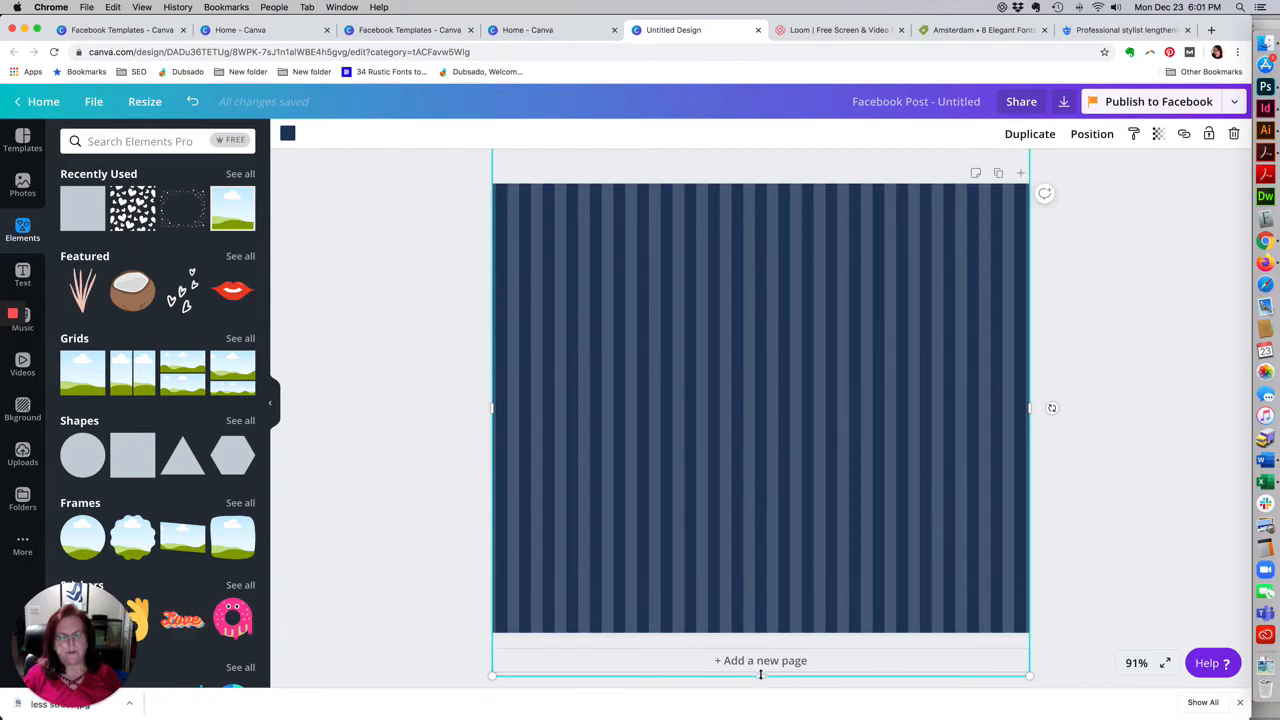
drag(760, 676, 766, 629)
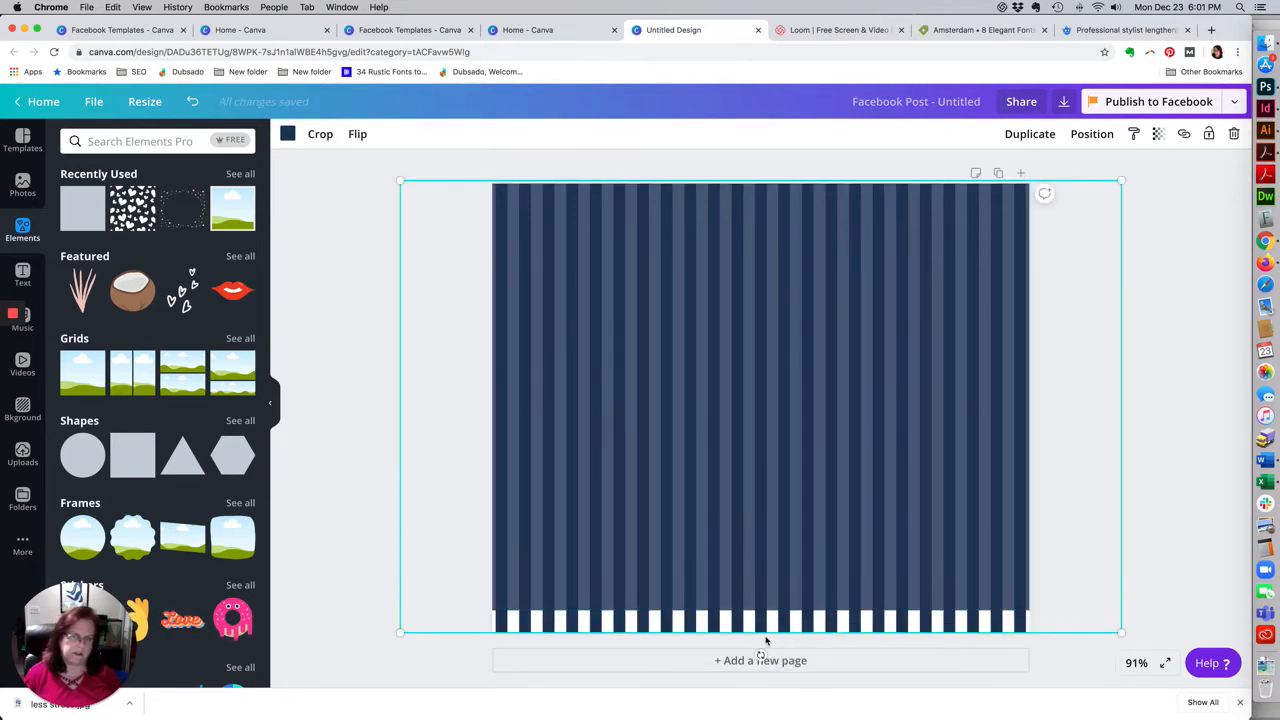
mouse_move(1122, 632)
mouse_down()
mouse_move(1106, 617)
mouse_move(1130, 632)
mouse_up()
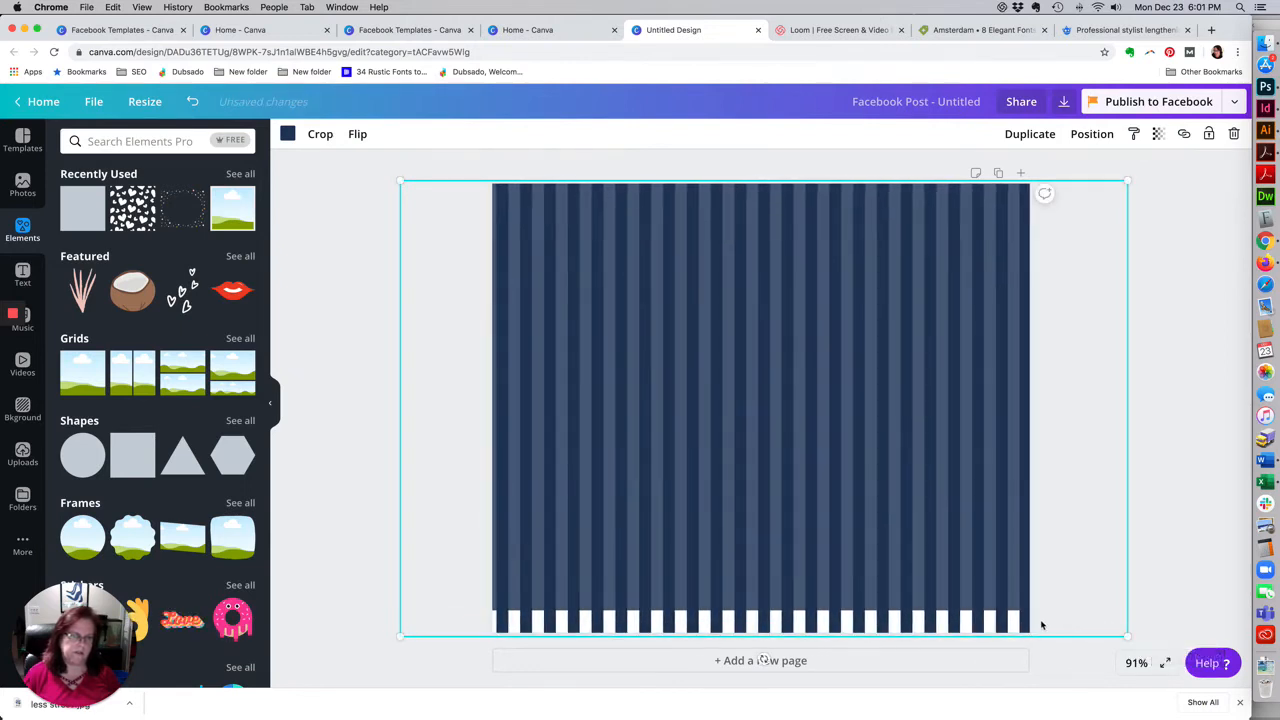
drag(1022, 627, 1023, 251)
click(978, 329)
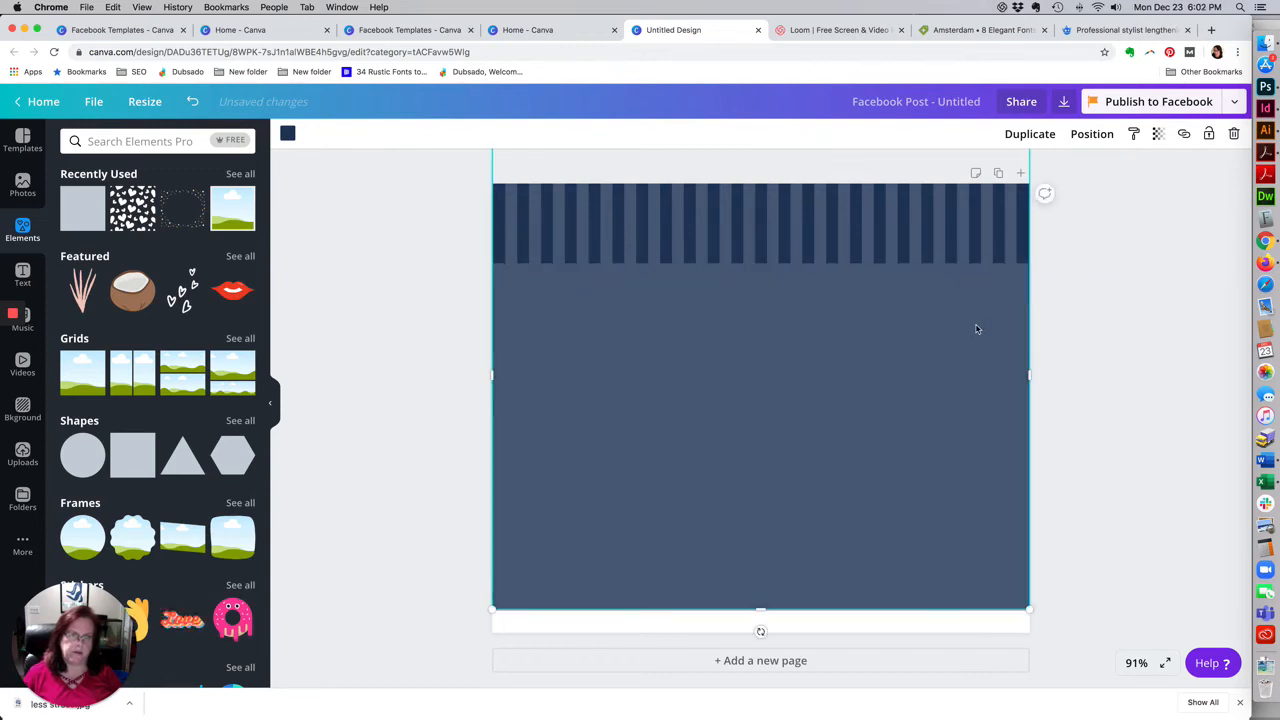
drag(763, 607, 781, 264)
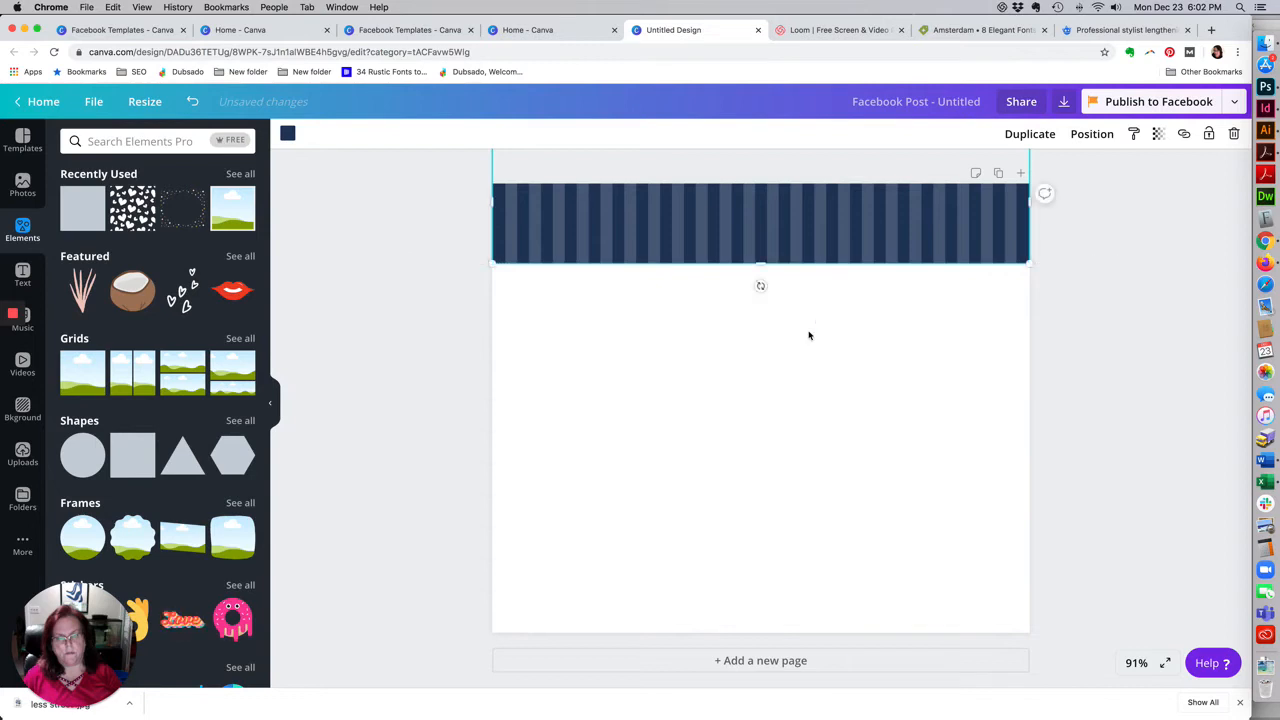
click(843, 357)
click(384, 431)
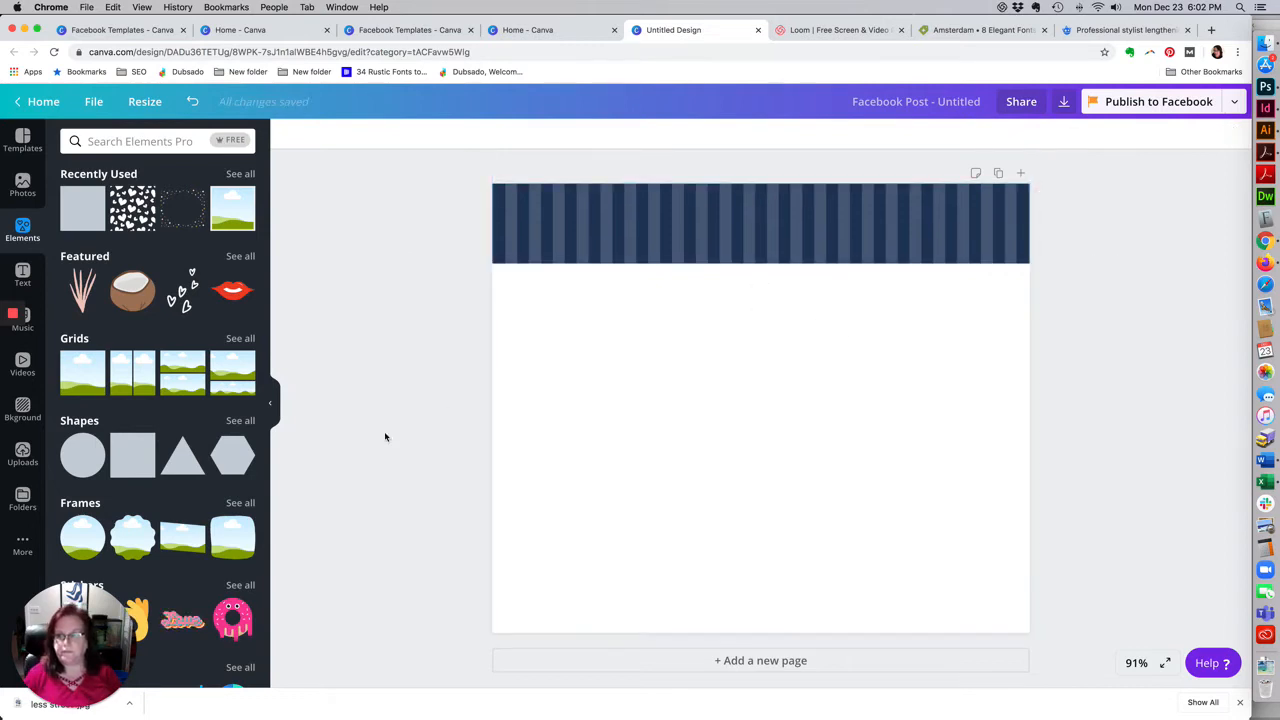
Step: Add the recently used gray square and stretch it to fill the whole page area below the striped band
click(85, 207)
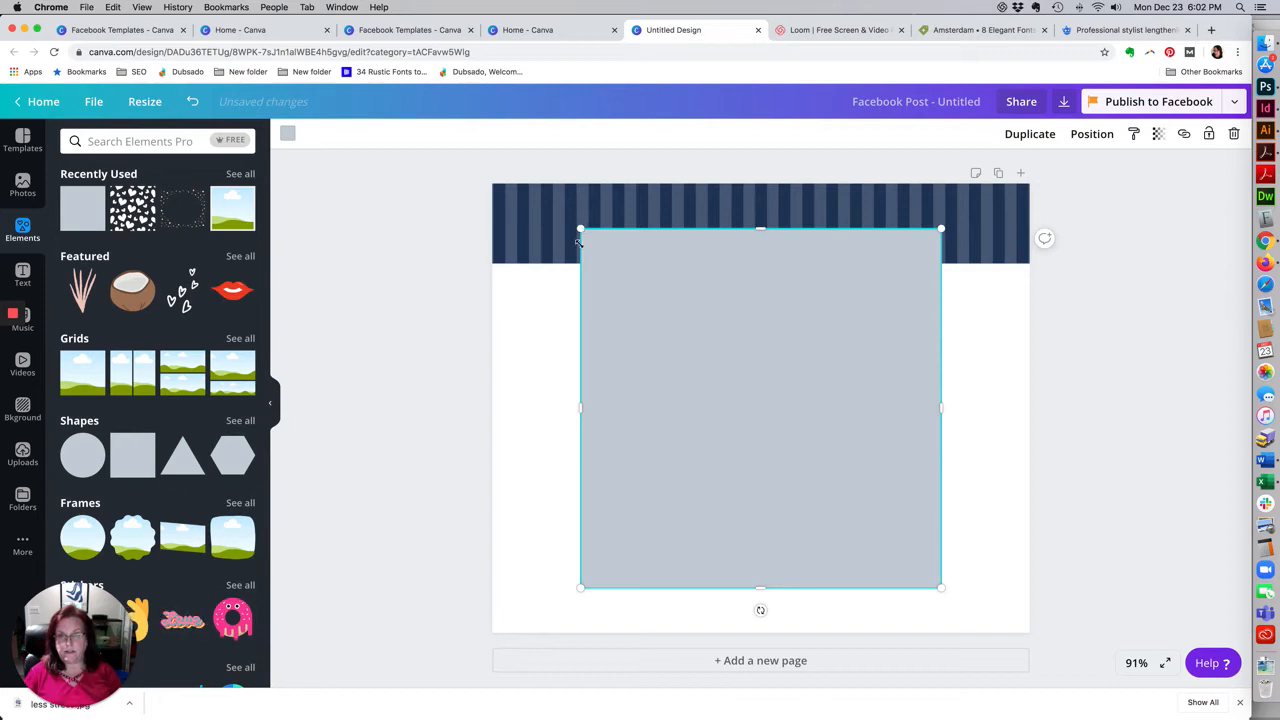
drag(576, 410, 492, 402)
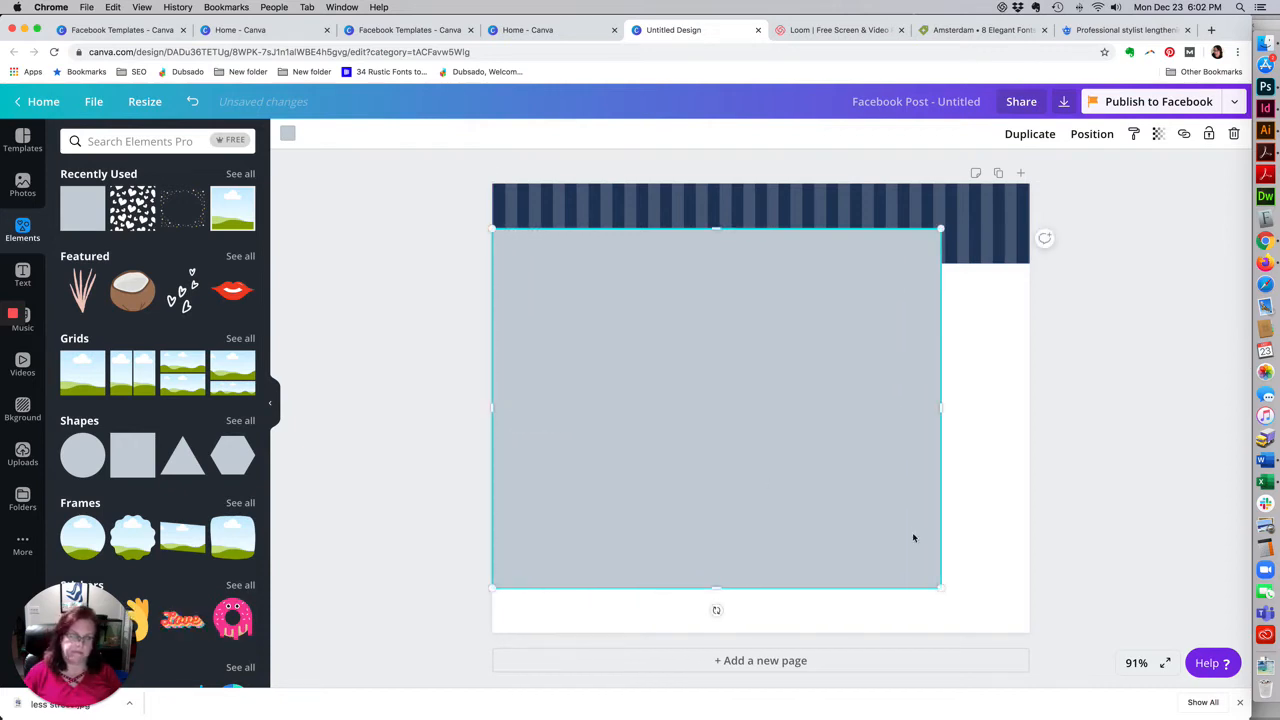
drag(940, 592, 1029, 658)
drag(760, 229, 760, 263)
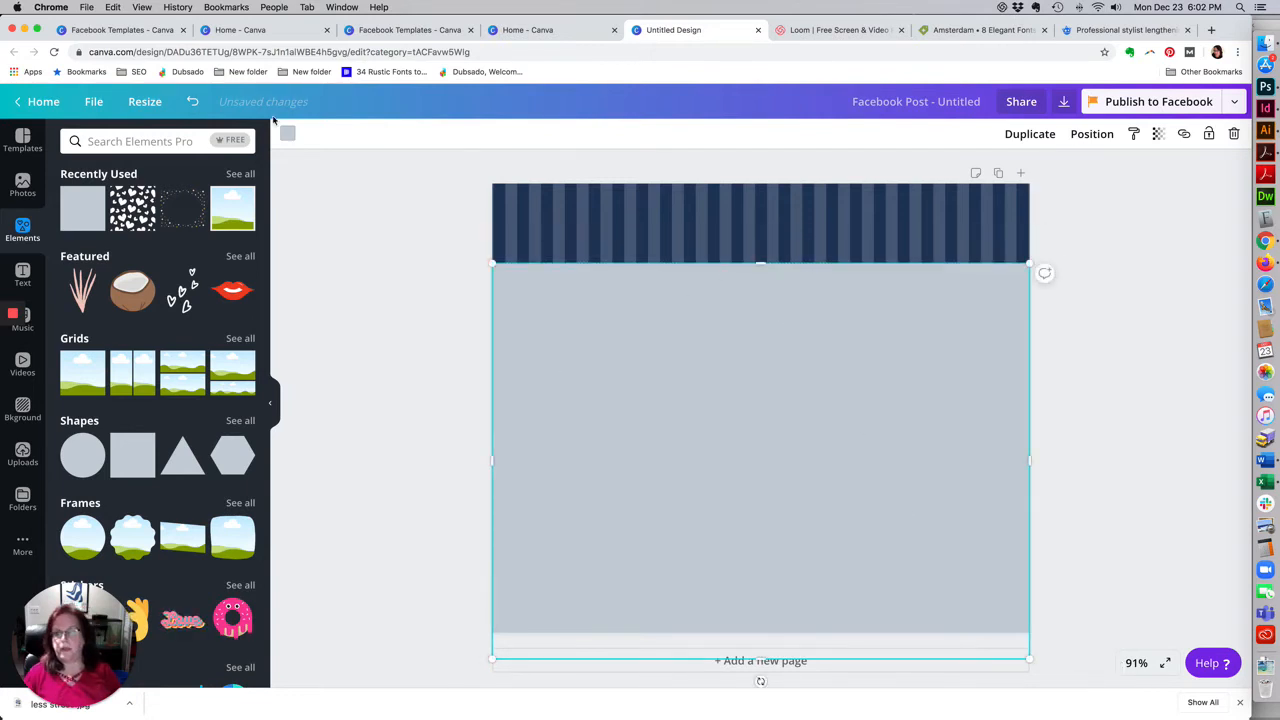
Step: Recolor the gray rectangle to the beige brand secondary color and deselect it
click(287, 133)
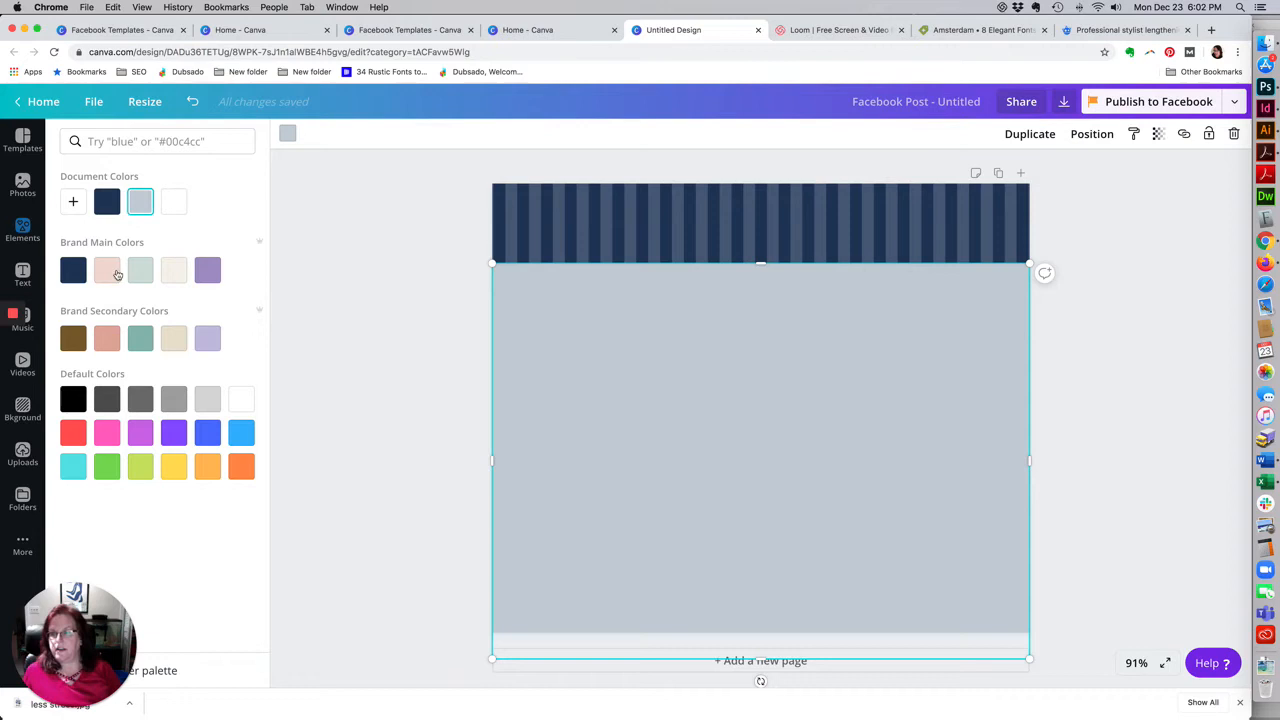
click(174, 339)
click(410, 404)
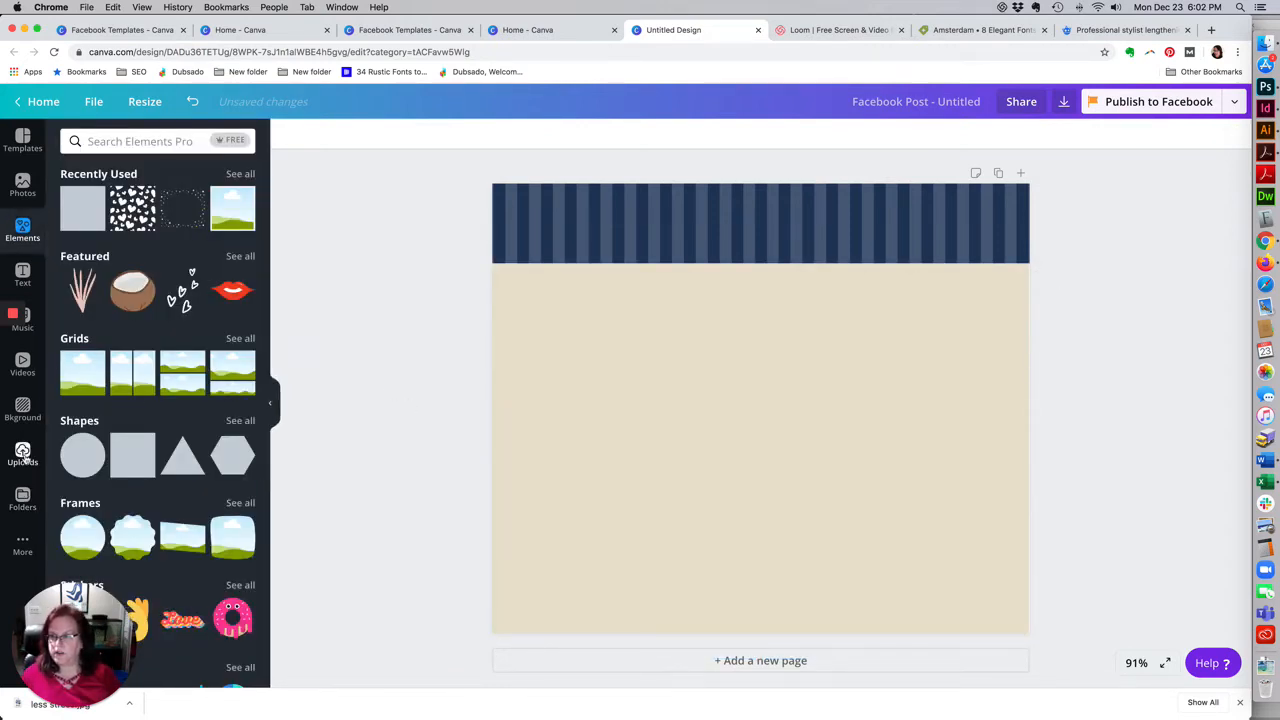
Step: Add the uploaded Morgan Allyson Beauty Co. logo, enlarge it to span the page width, and move it to the lower part of the page
click(22, 455)
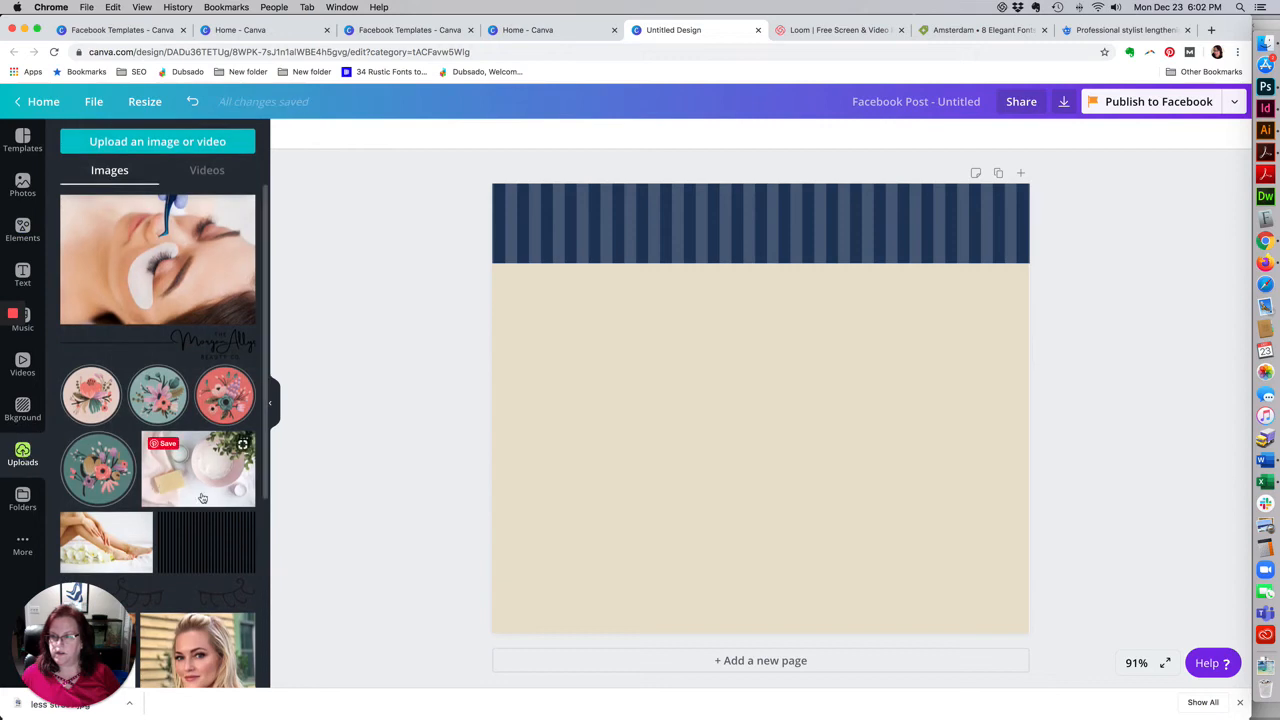
click(204, 350)
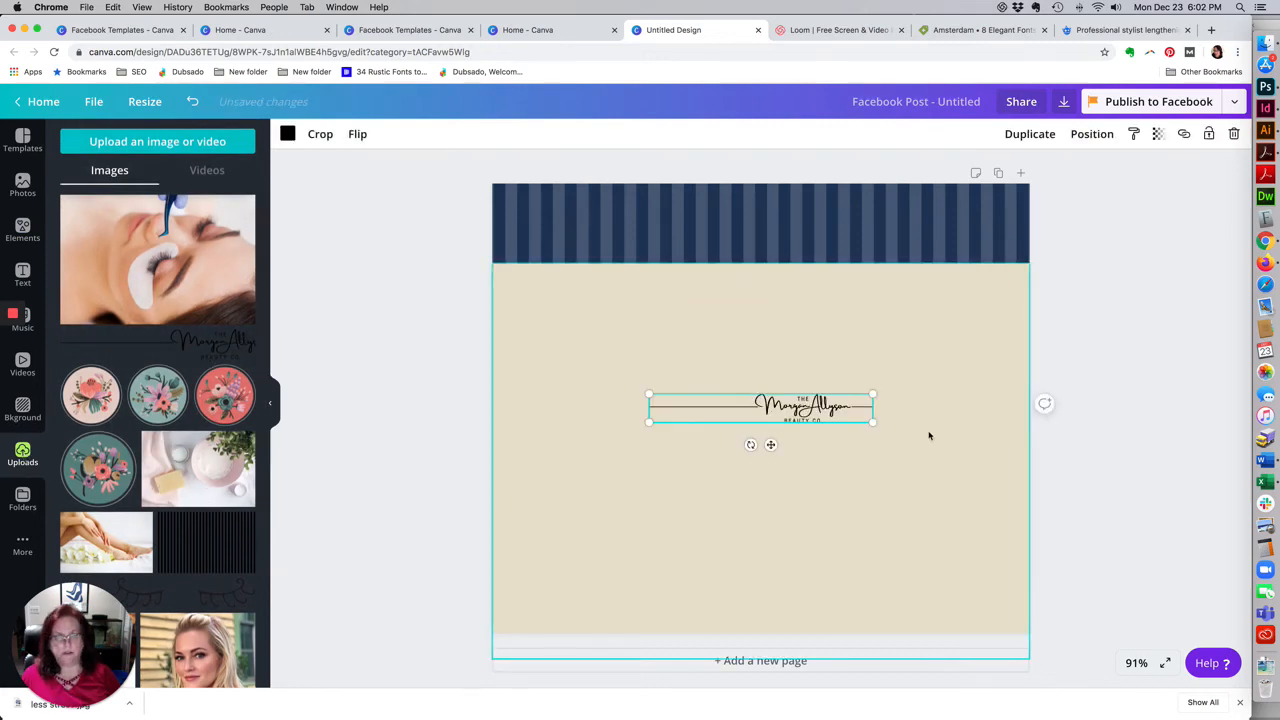
drag(873, 422, 1032, 496)
drag(650, 441, 481, 522)
drag(1013, 432, 1015, 550)
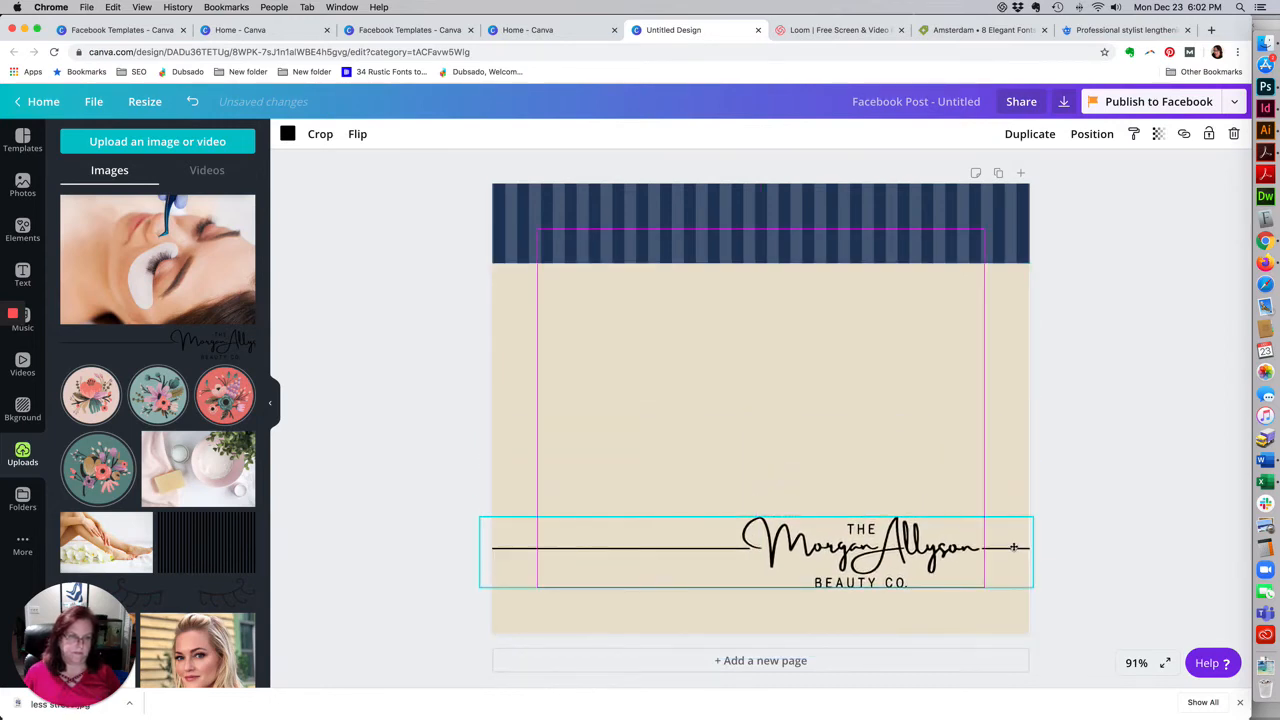
Step: Widen the beige rectangle to about 947, slightly past the page edge, and recolor the logo to the navy document color
click(1025, 475)
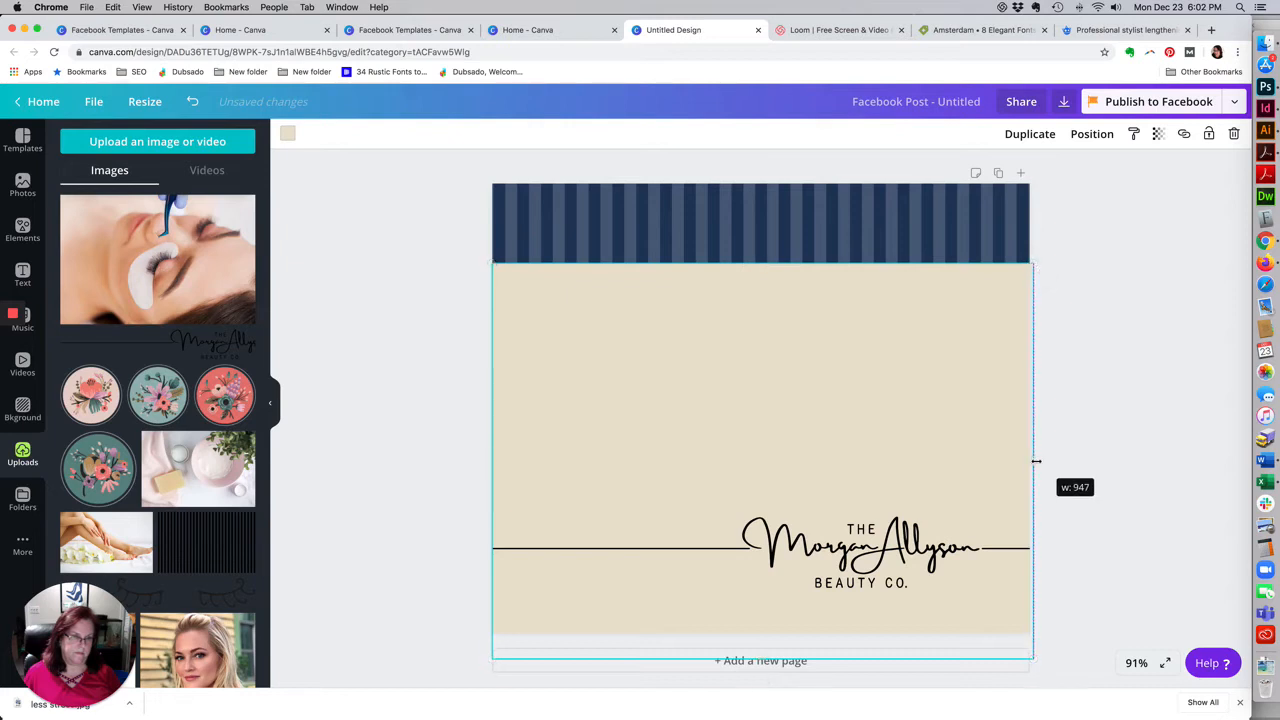
click(1007, 553)
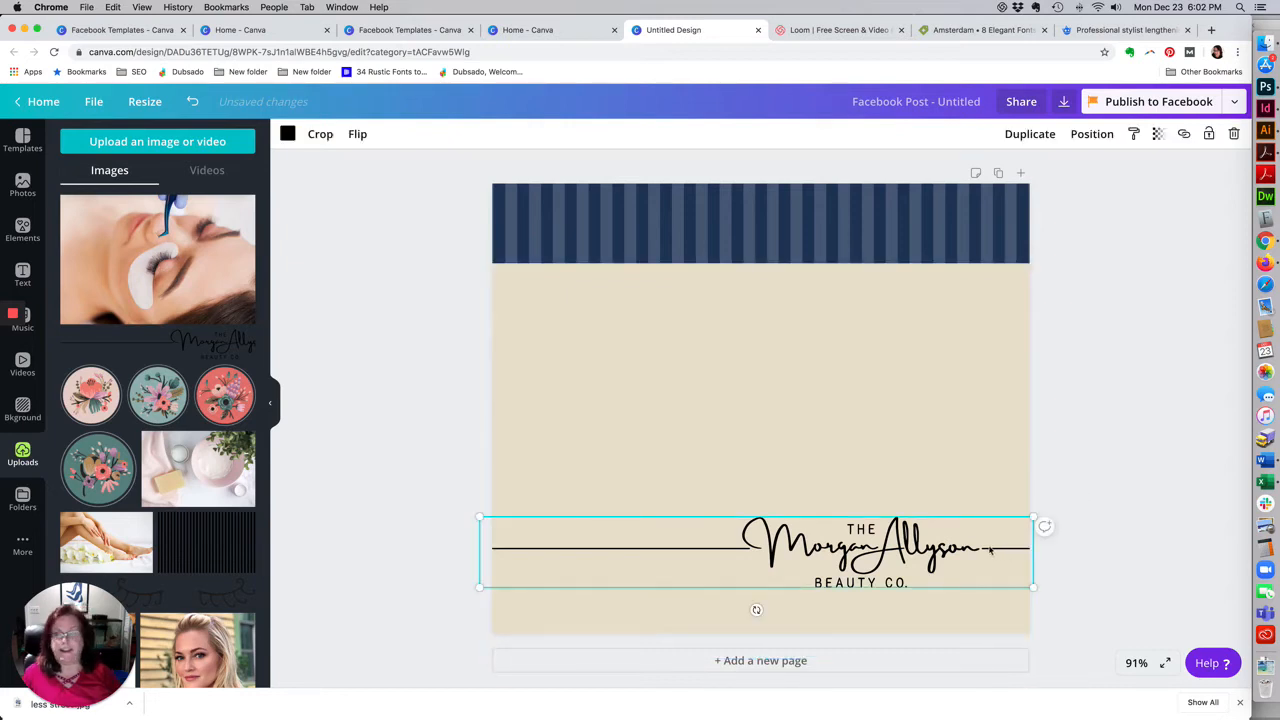
click(288, 135)
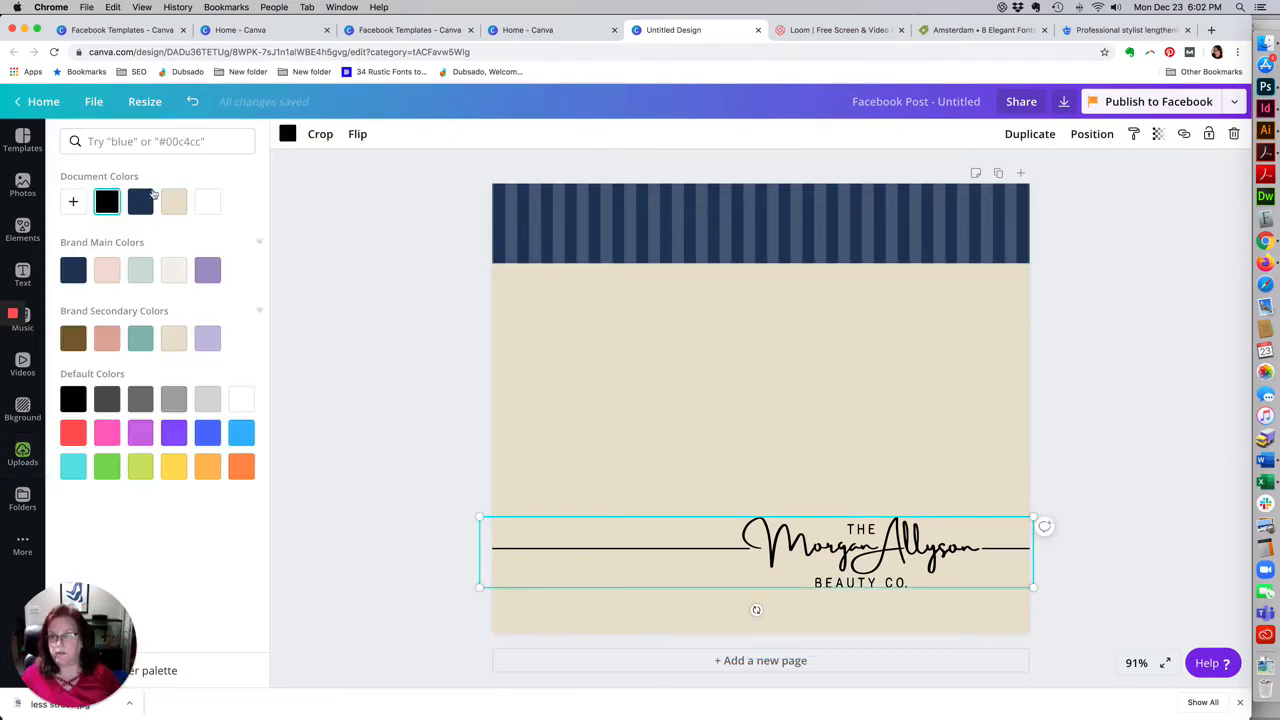
click(140, 201)
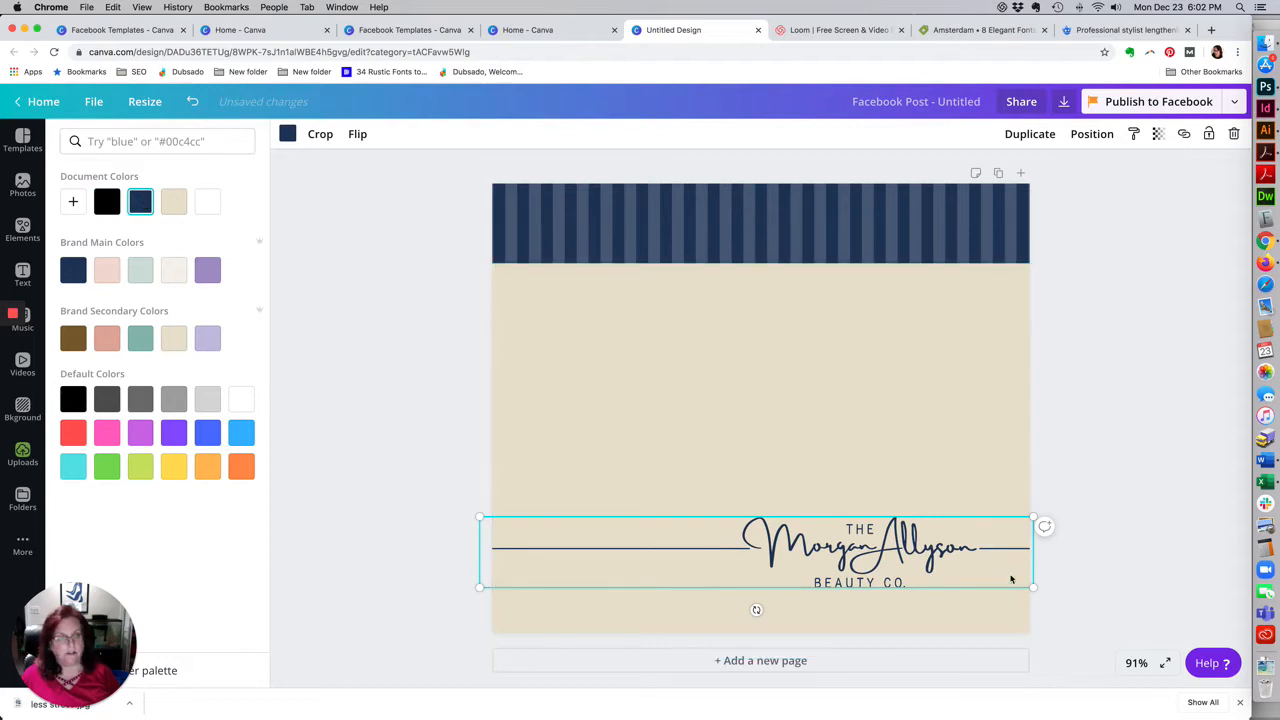
Step: Enlarge the logo slightly, move it a little lower on the page, and deselect it
drag(1031, 586, 1060, 591)
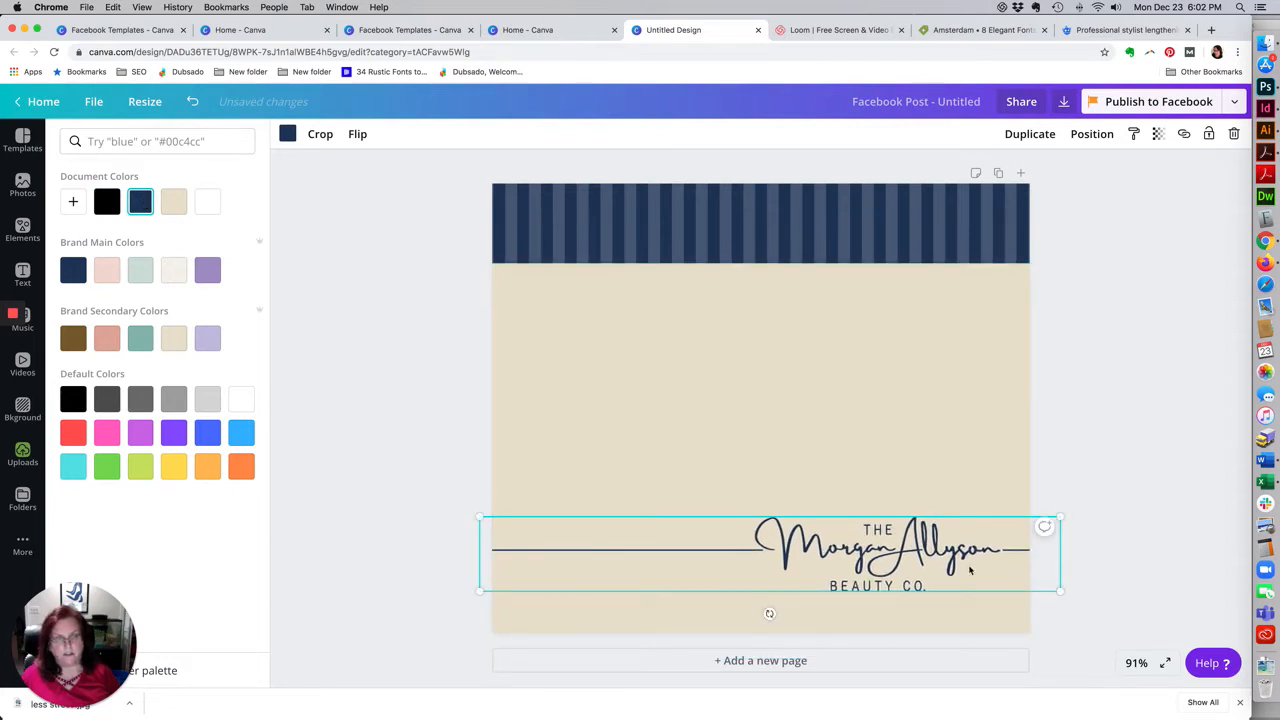
drag(968, 565, 982, 567)
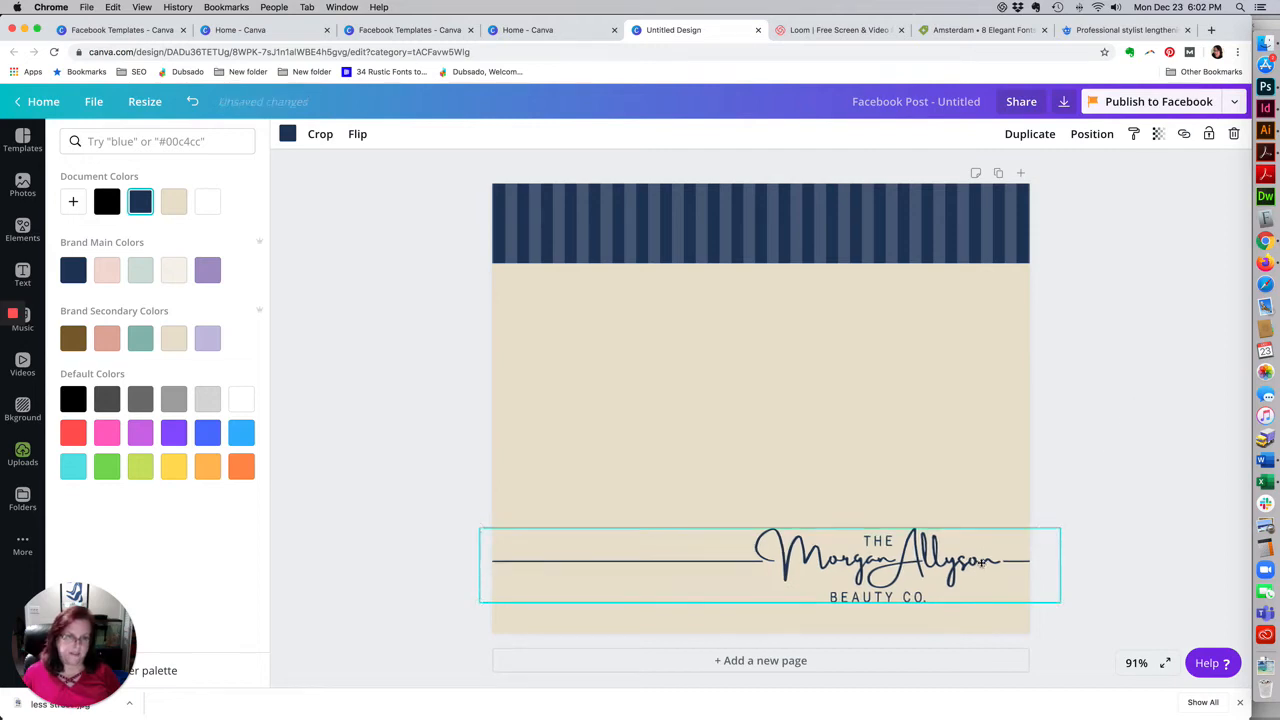
click(1142, 451)
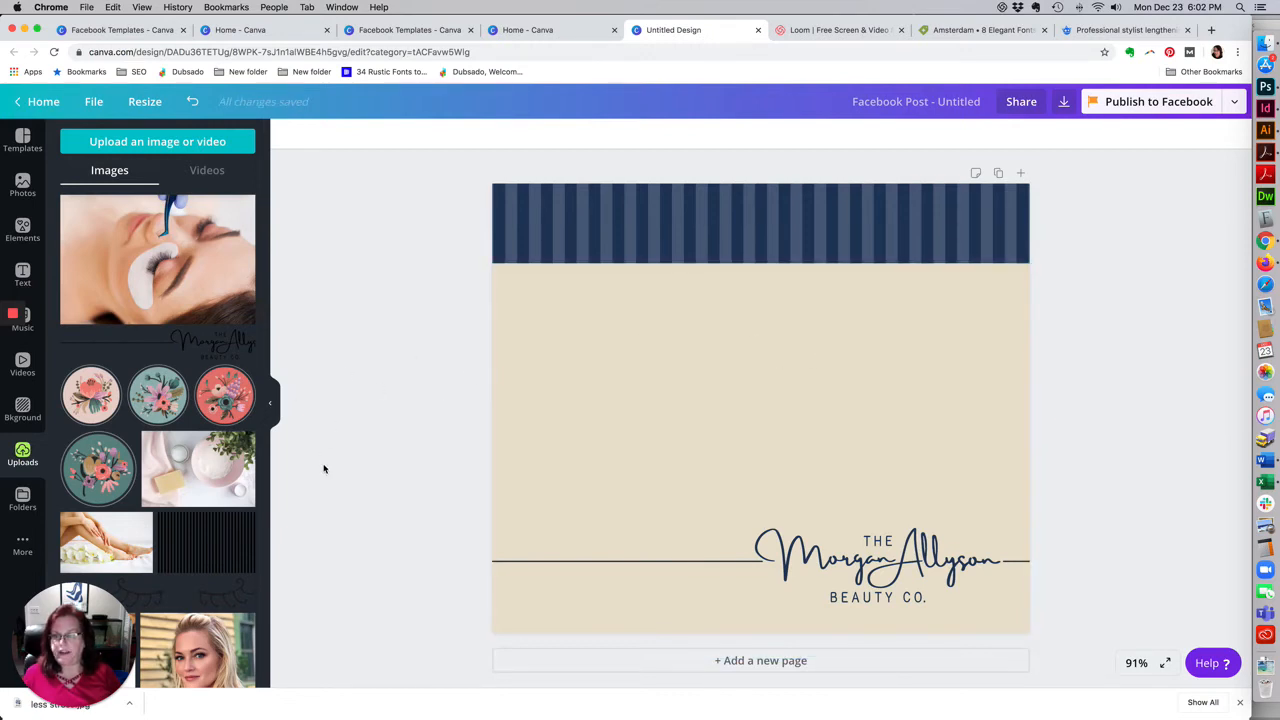
Step: Add the uploaded curly eyelashes graphic, enlarge it to about 718 by 145, and place it centered above the logo
scroll(323, 466, down, 1)
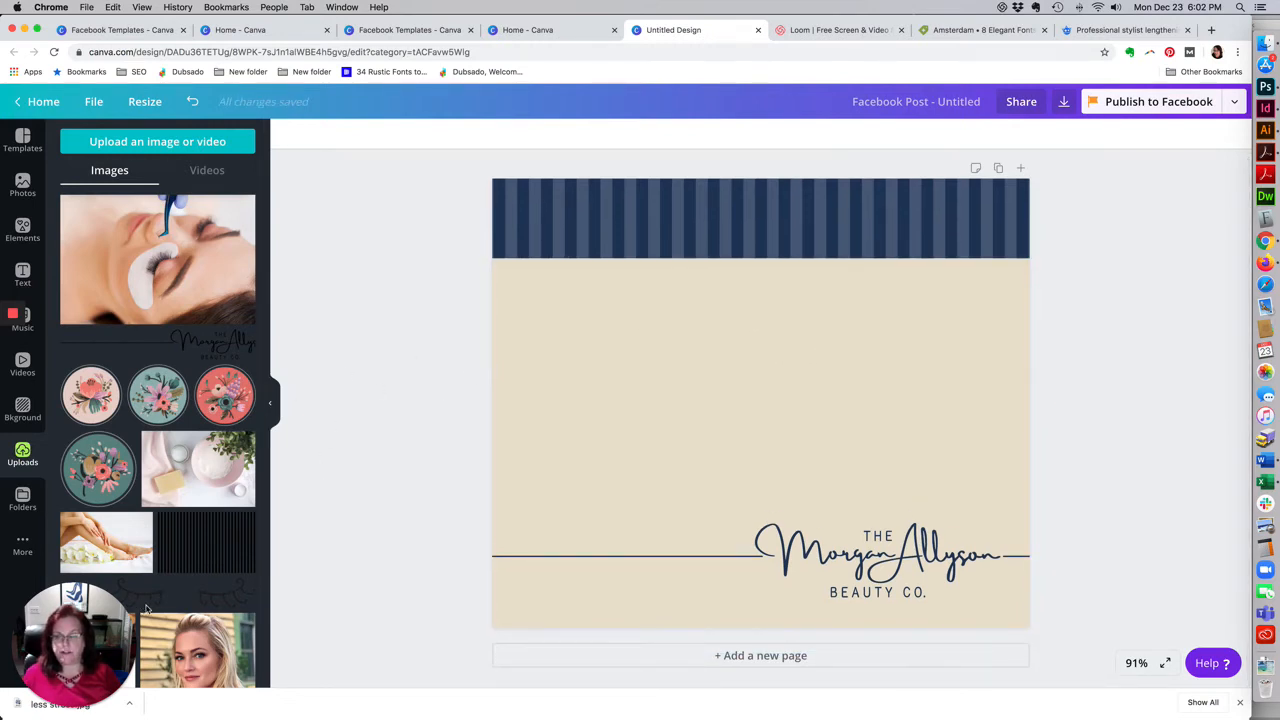
click(211, 598)
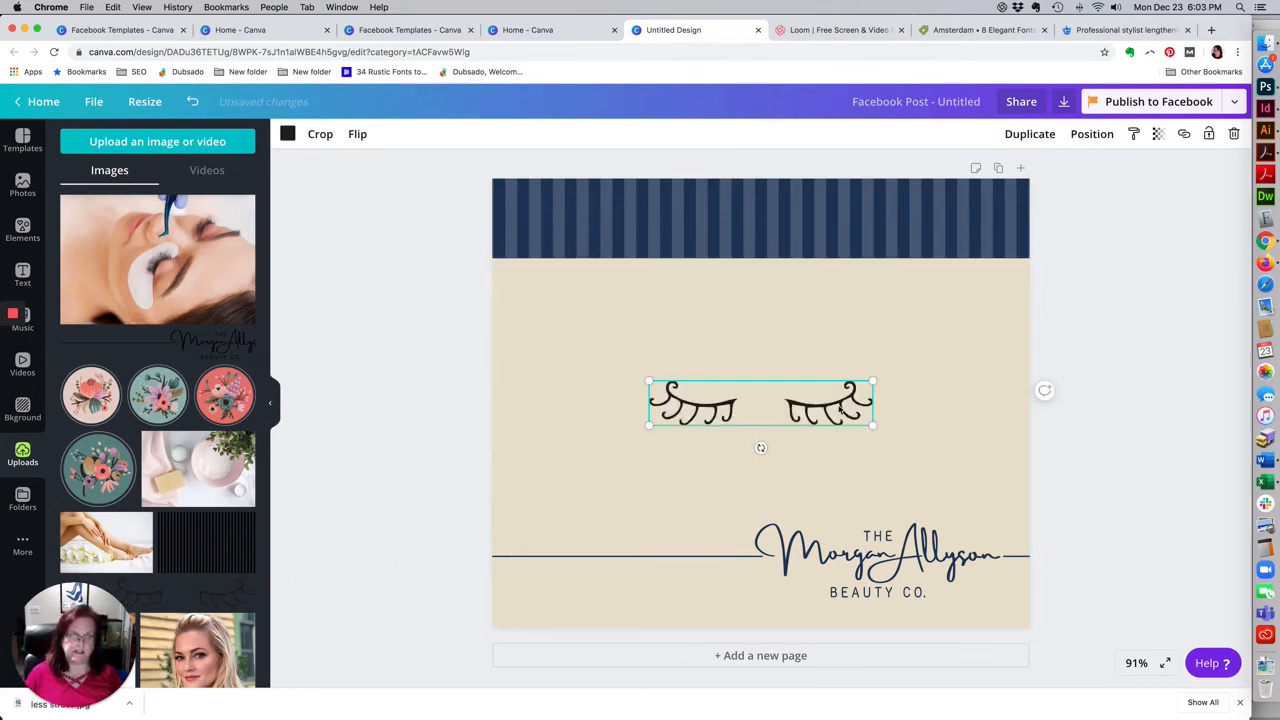
drag(840, 410, 970, 384)
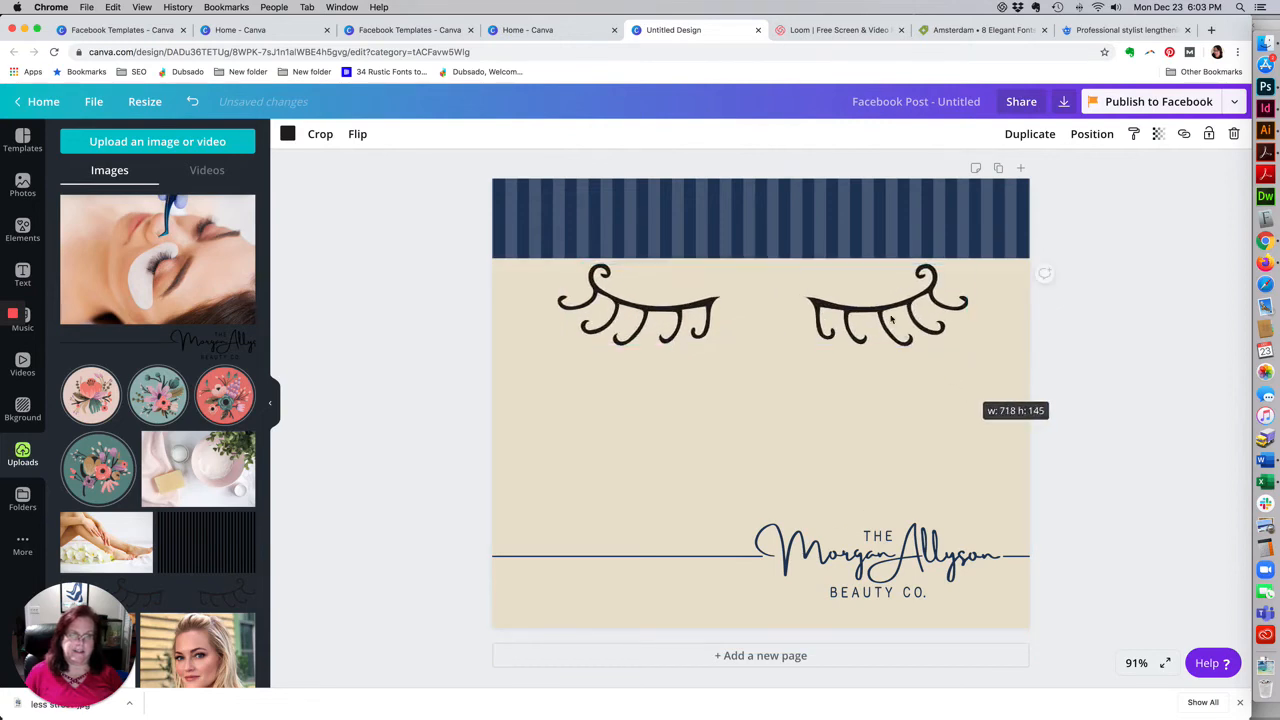
drag(892, 318, 896, 434)
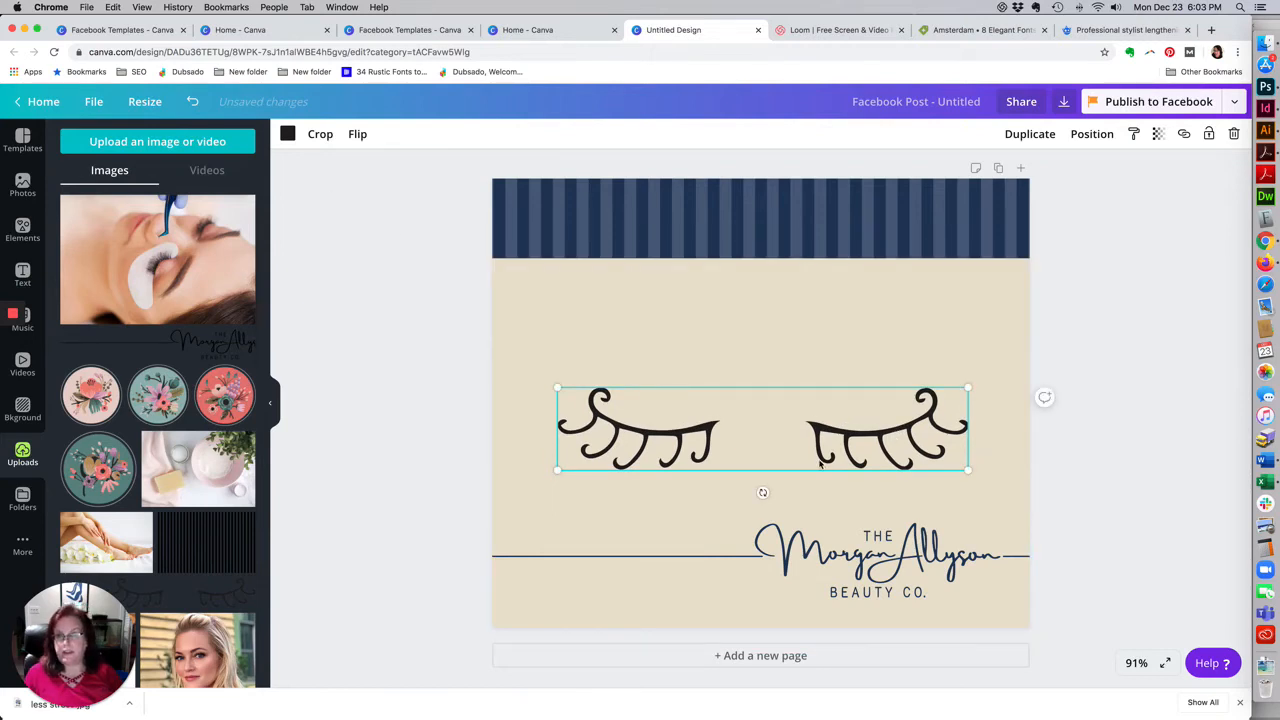
click(1151, 459)
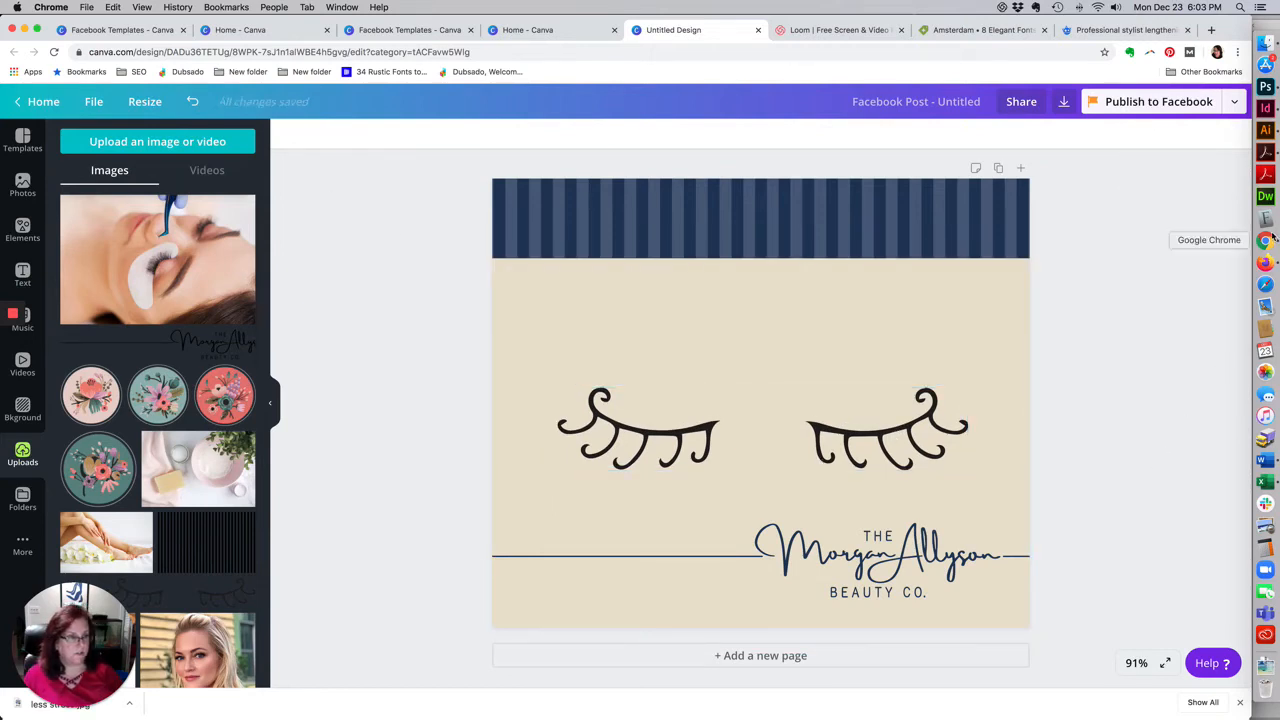
Step: Read the lash quote in the Word quotes document, return to Canva, and add a brand-style subheading enlarged to about size 32 and widened
click(1265, 459)
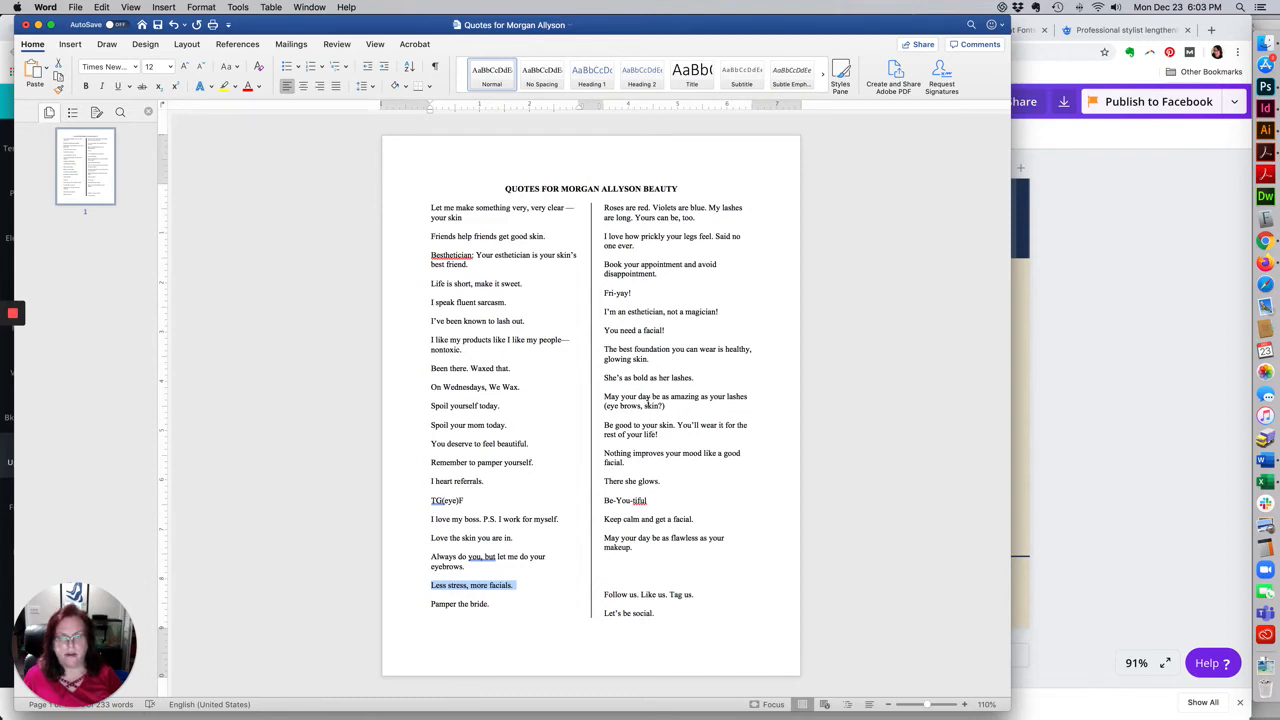
click(1088, 412)
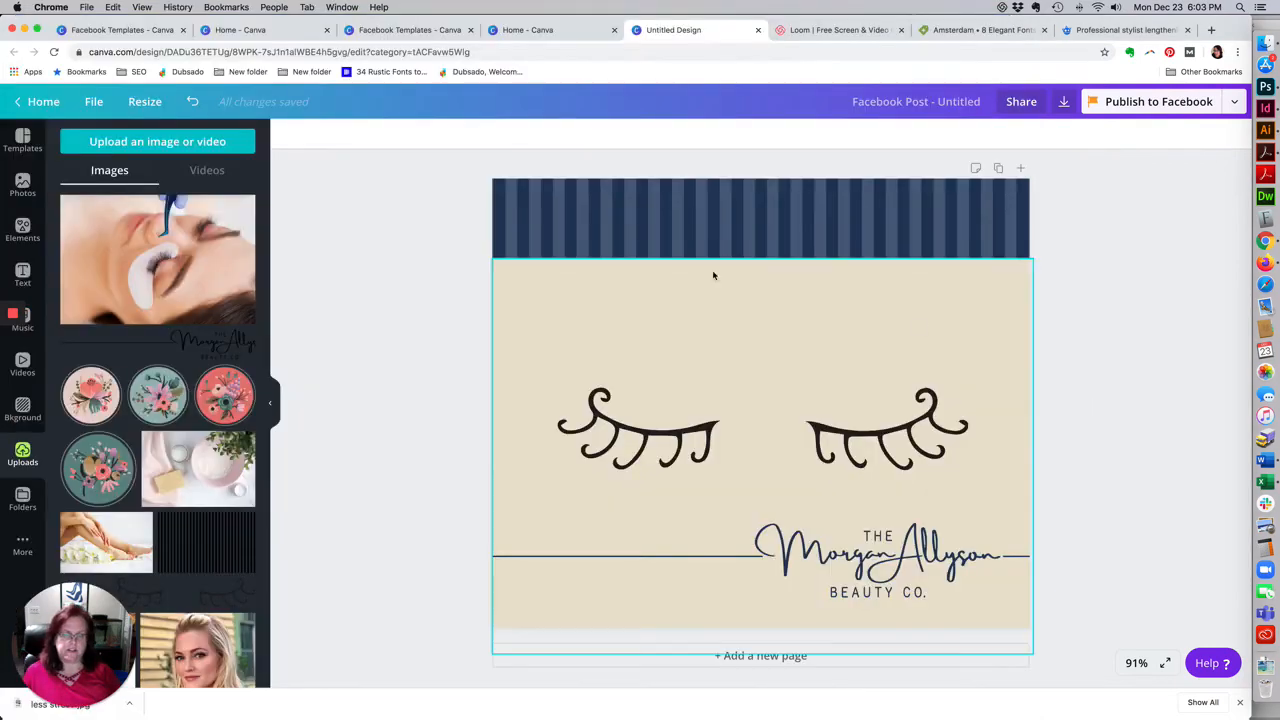
click(22, 272)
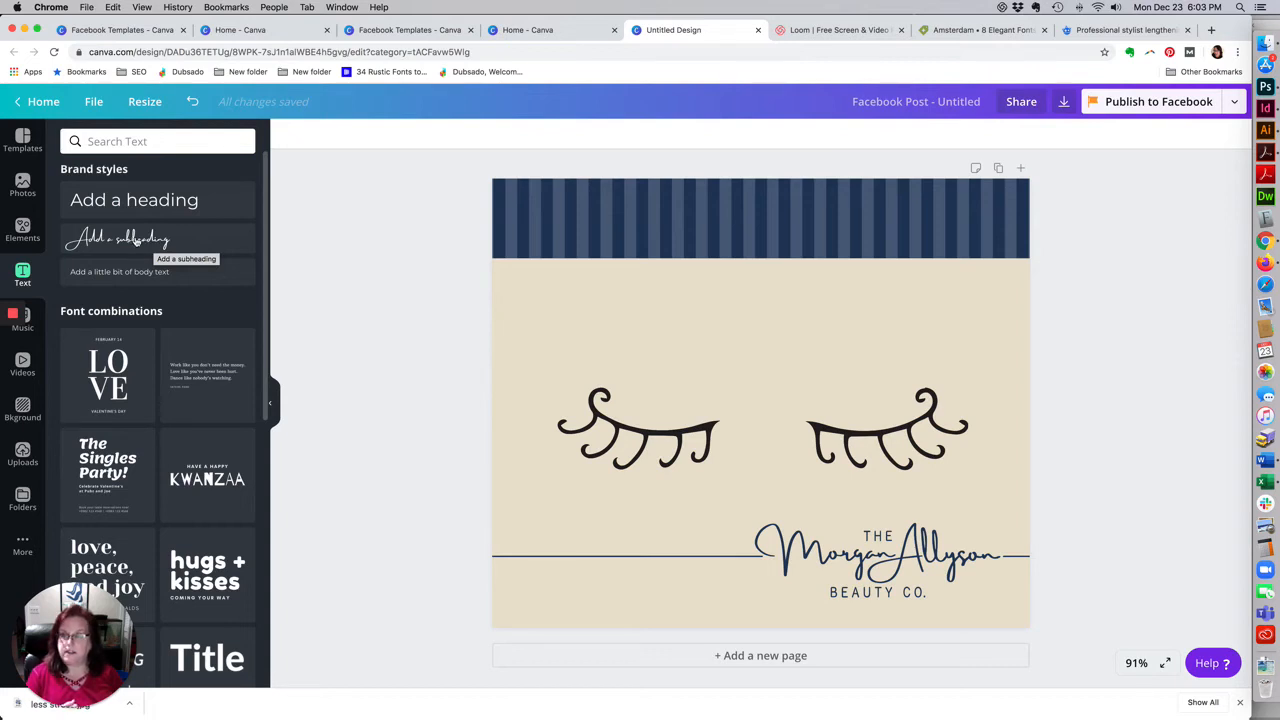
click(136, 240)
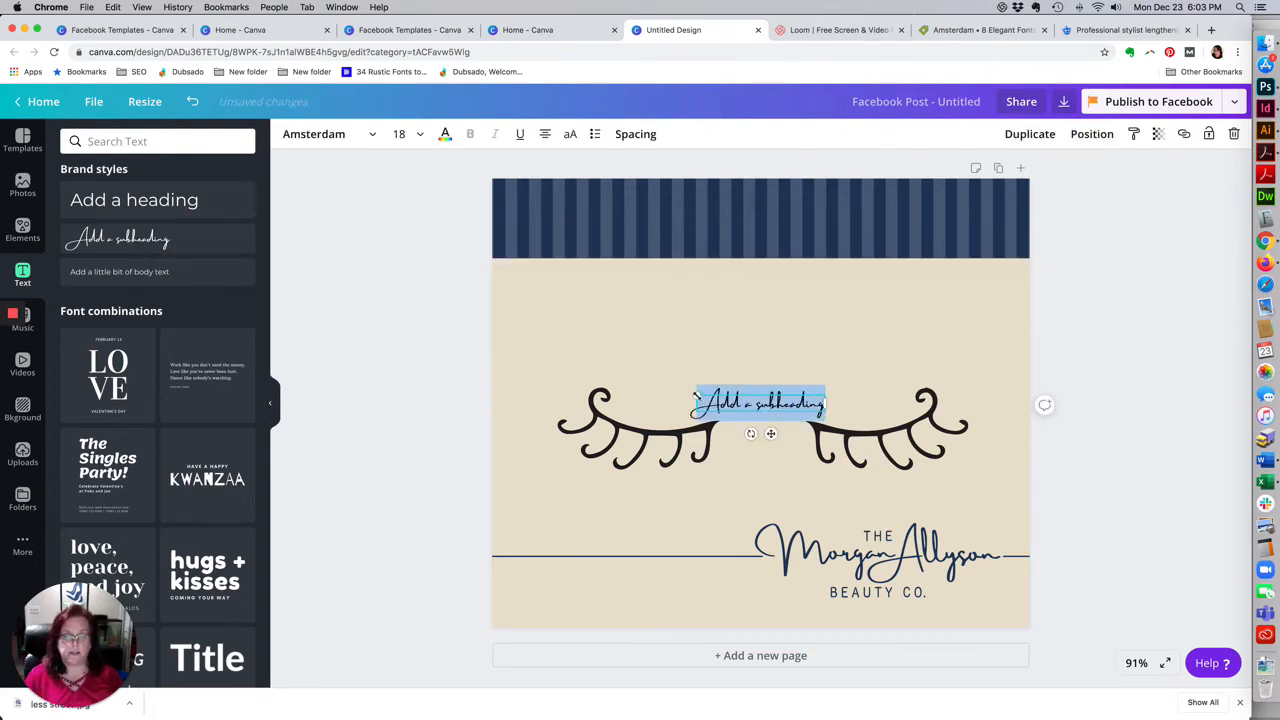
drag(695, 394, 593, 381)
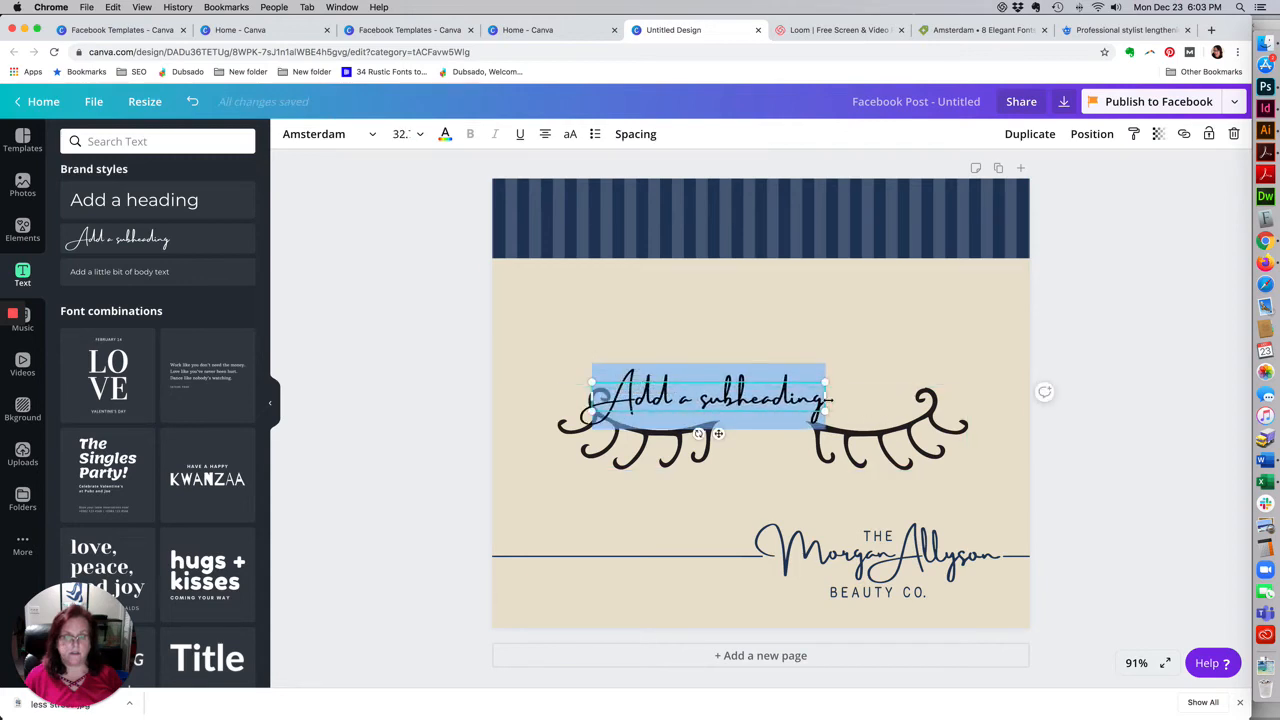
drag(826, 396, 1040, 396)
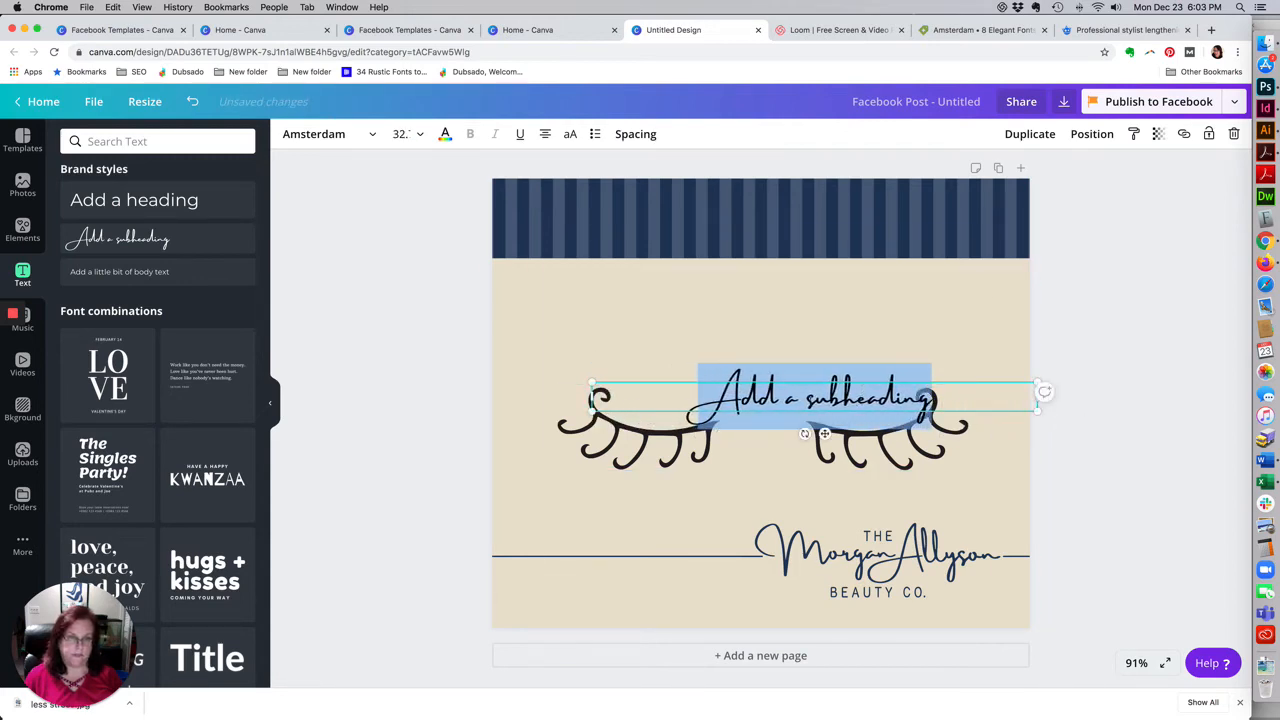
Step: Replace the subheading's placeholder text with "May your day be as amazing as your lashes."
text(May)
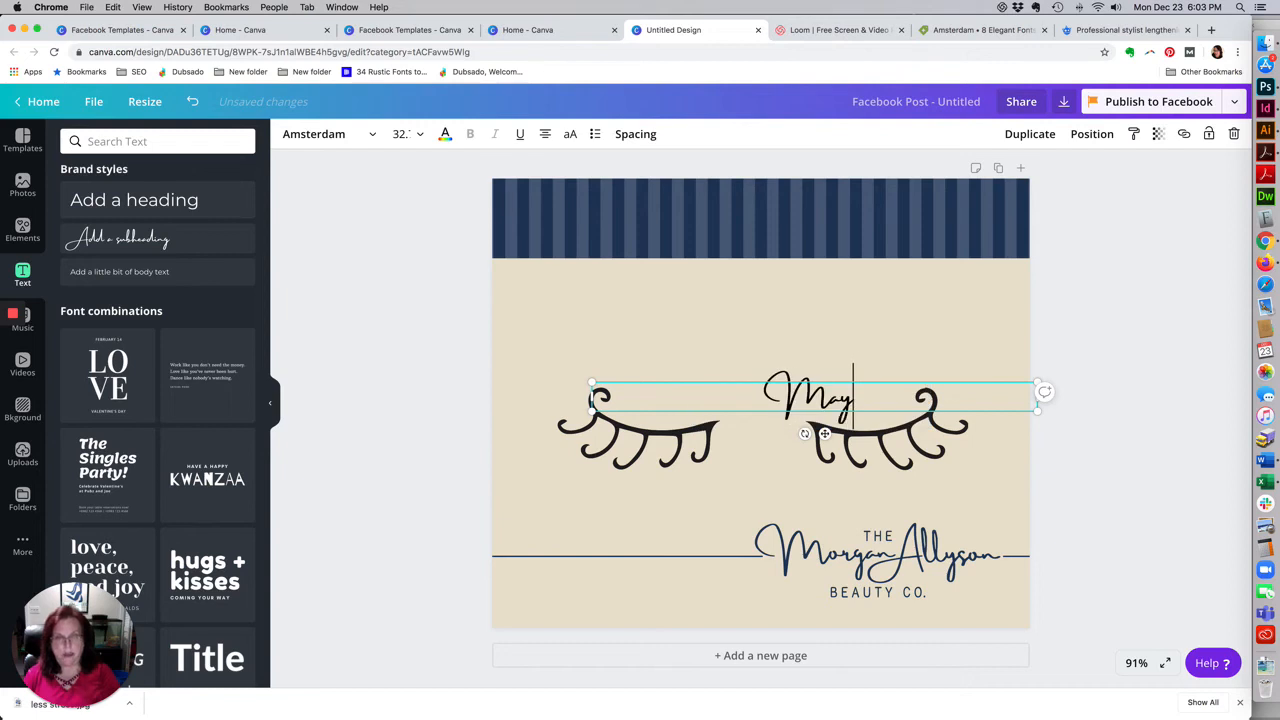
text( your day be)
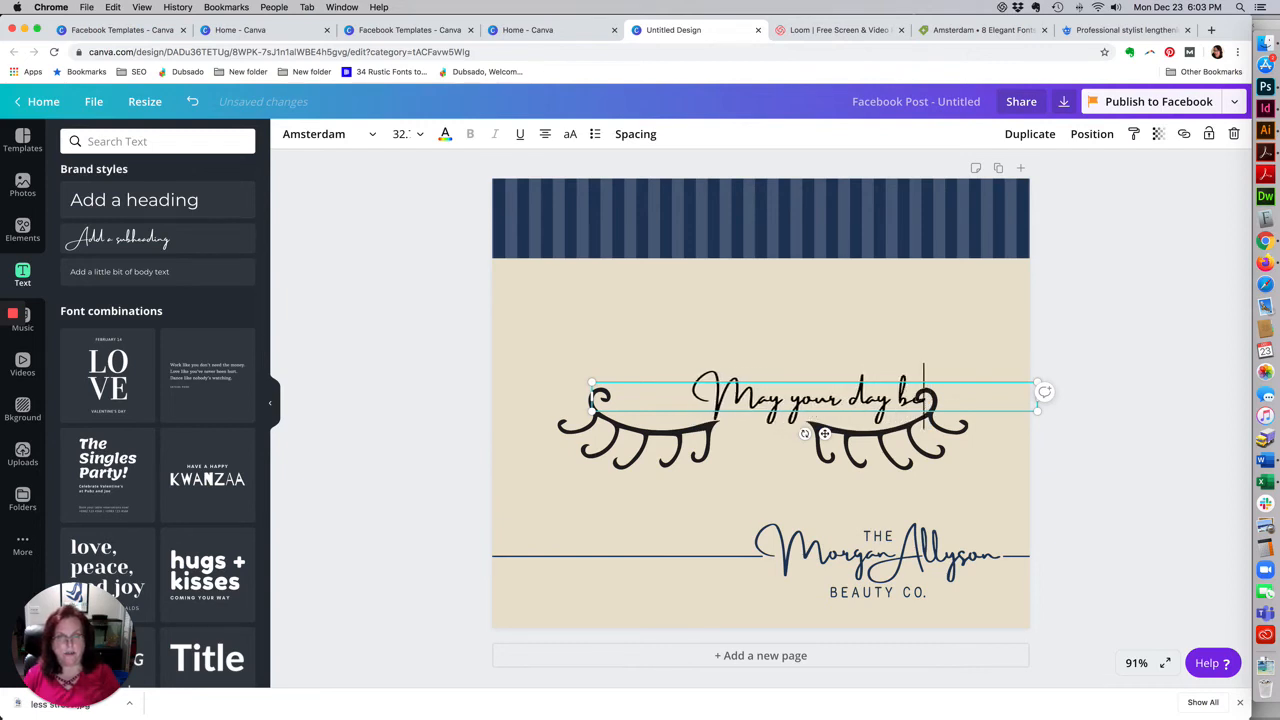
text( as)
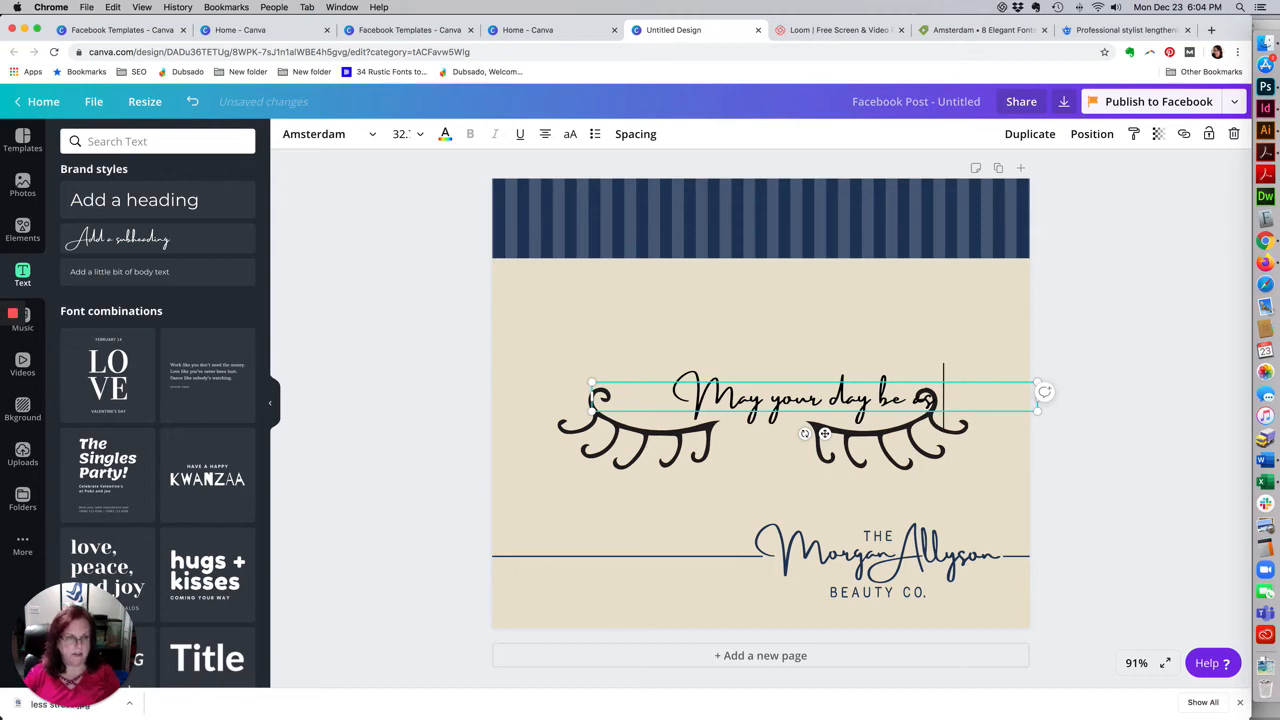
text( a)
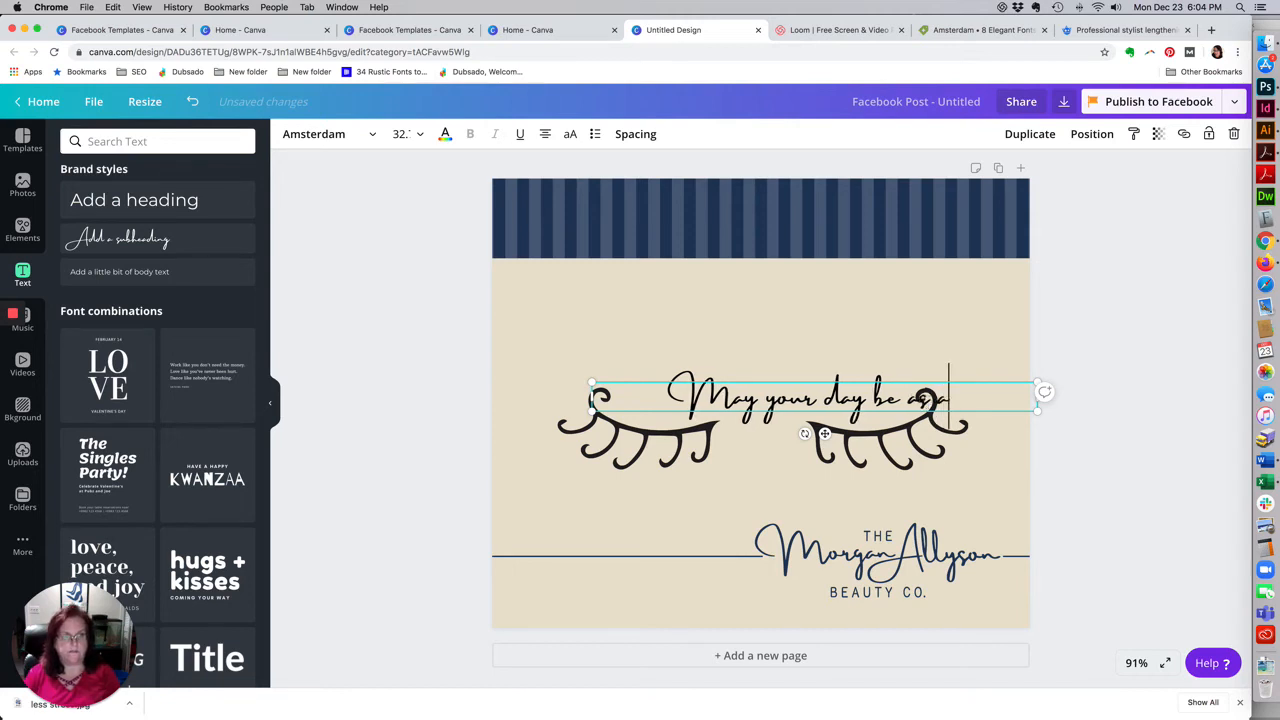
text(mazing as your lashes)
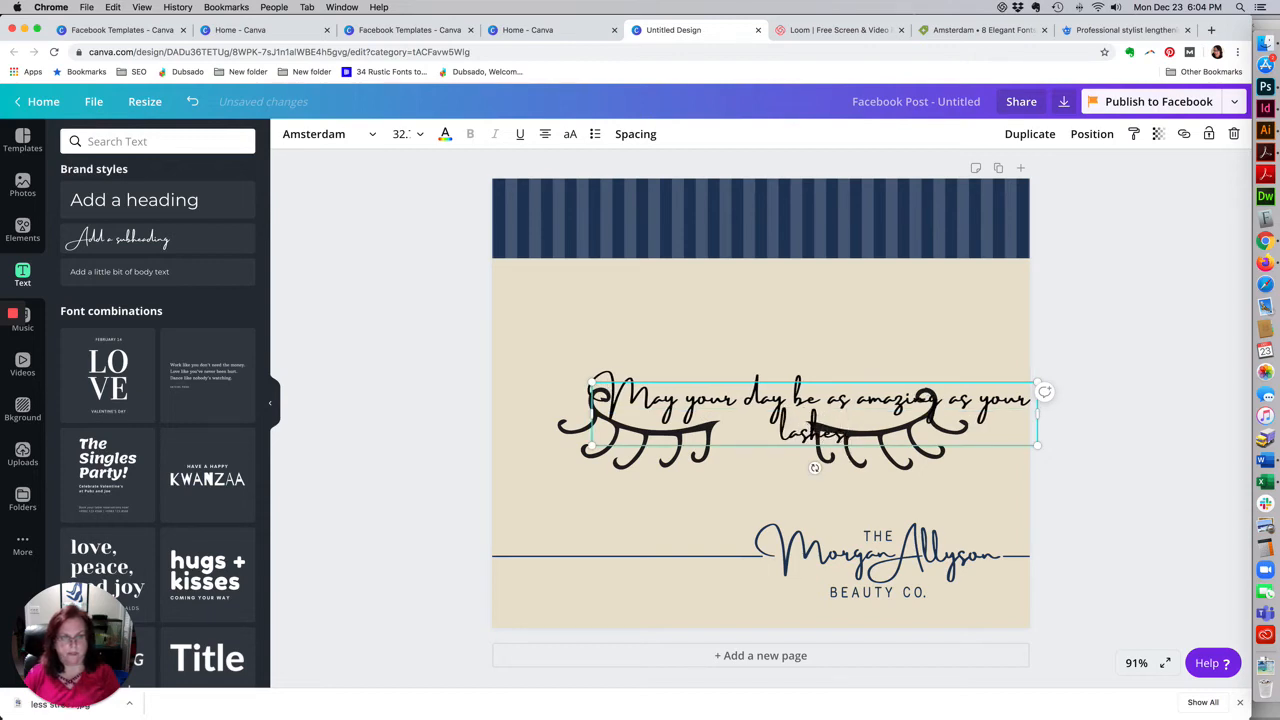
text(.)
Step: Move the quote above the eyelashes, wrap it onto two lines, and enlarge it to about size 45
drag(591, 412, 493, 408)
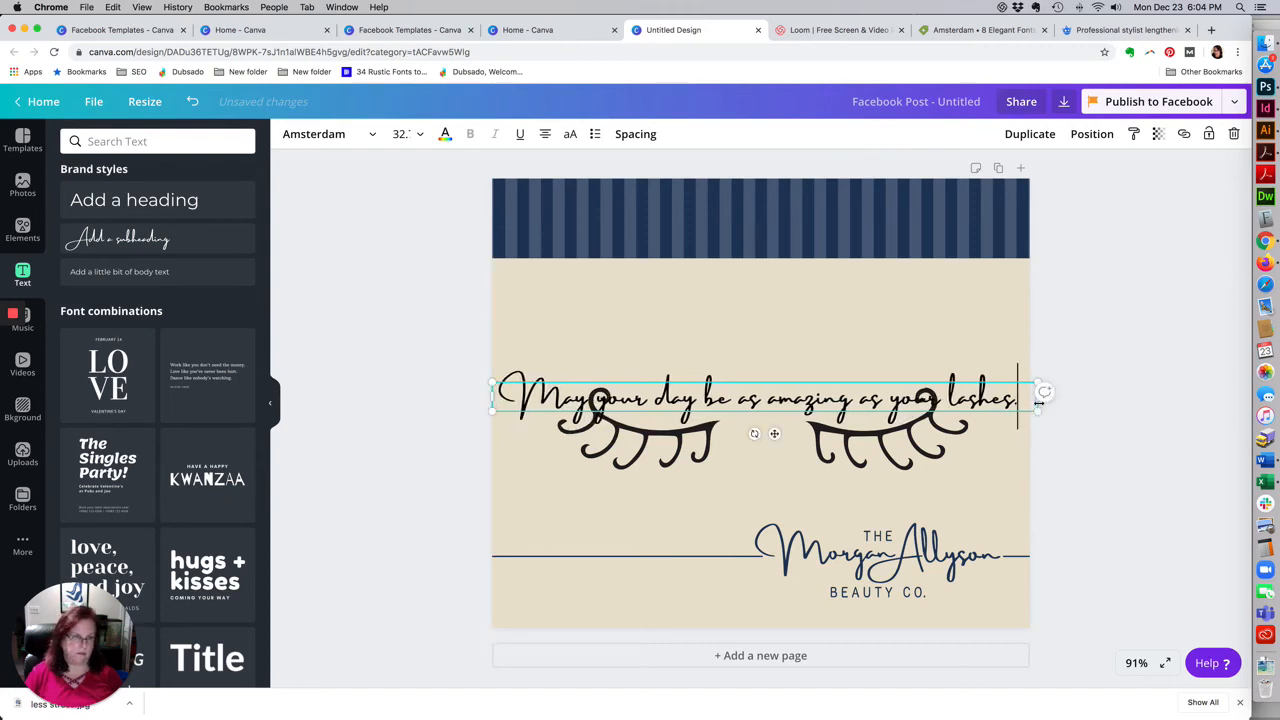
drag(1040, 408, 1018, 360)
click(996, 391)
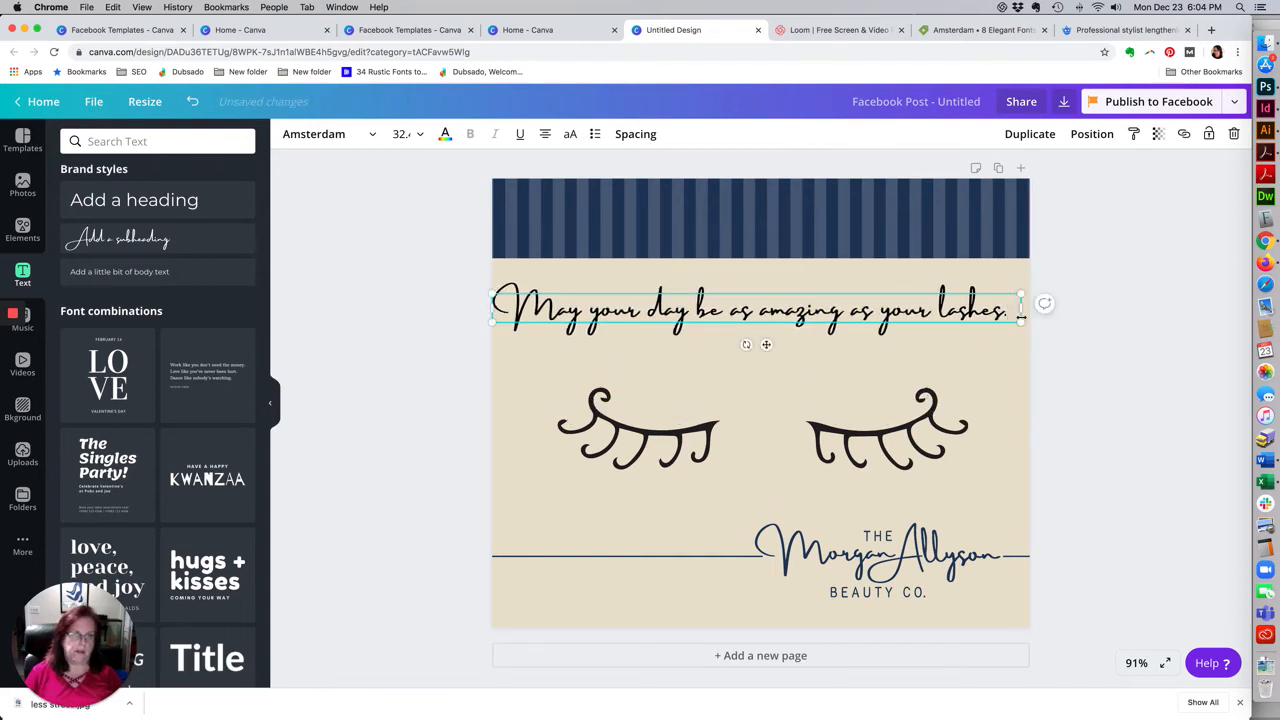
drag(1020, 309, 948, 412)
drag(824, 292, 873, 284)
Step: Recolor the whole quote text to the navy document color and deselect it
click(792, 355)
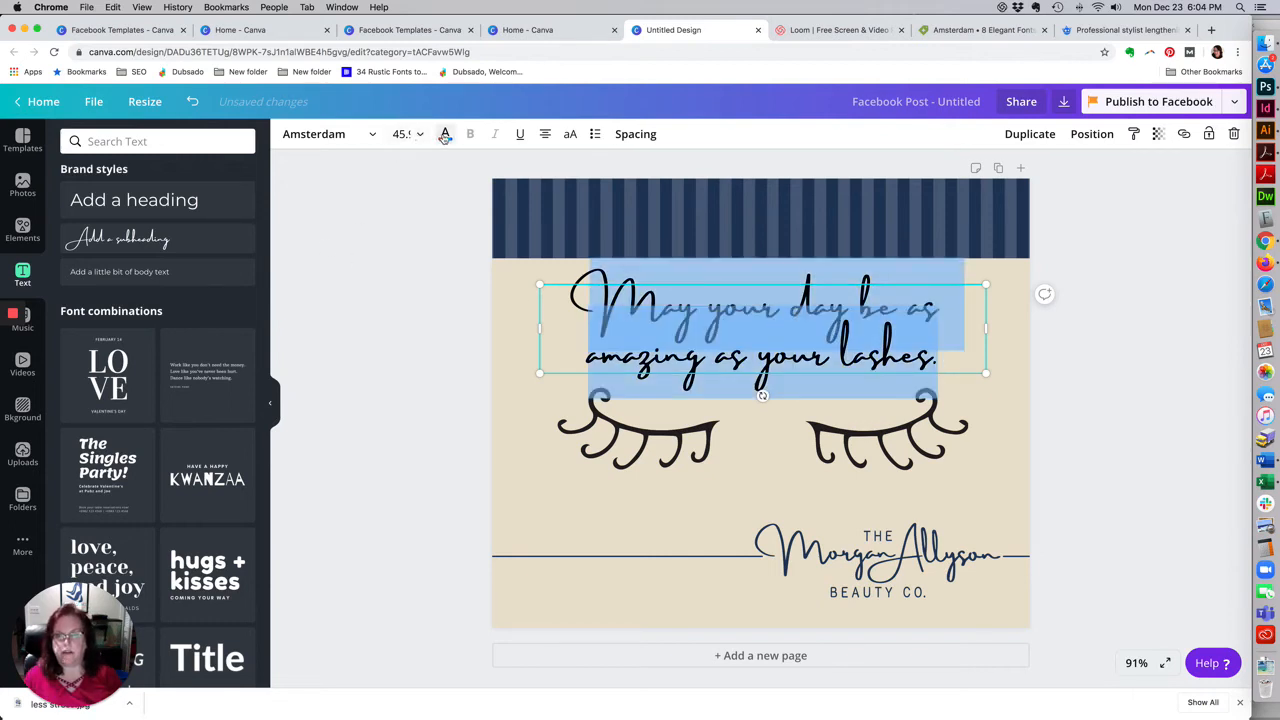
click(445, 134)
click(143, 202)
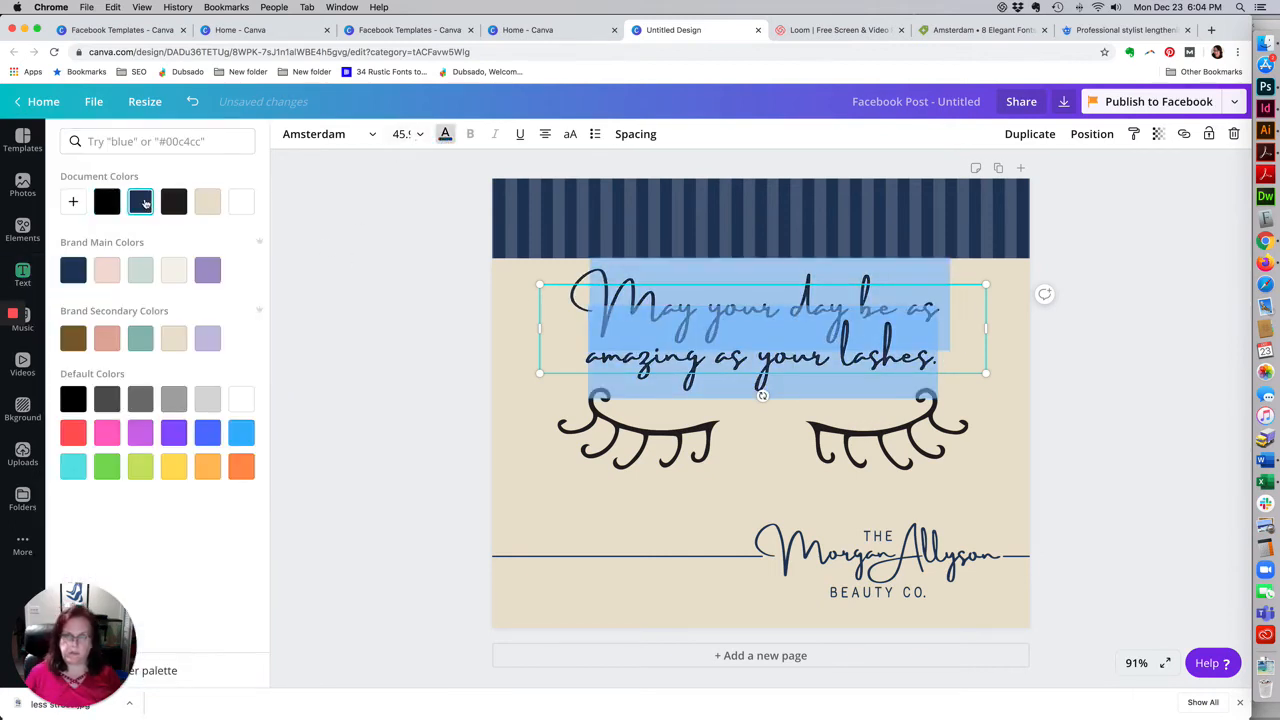
click(826, 348)
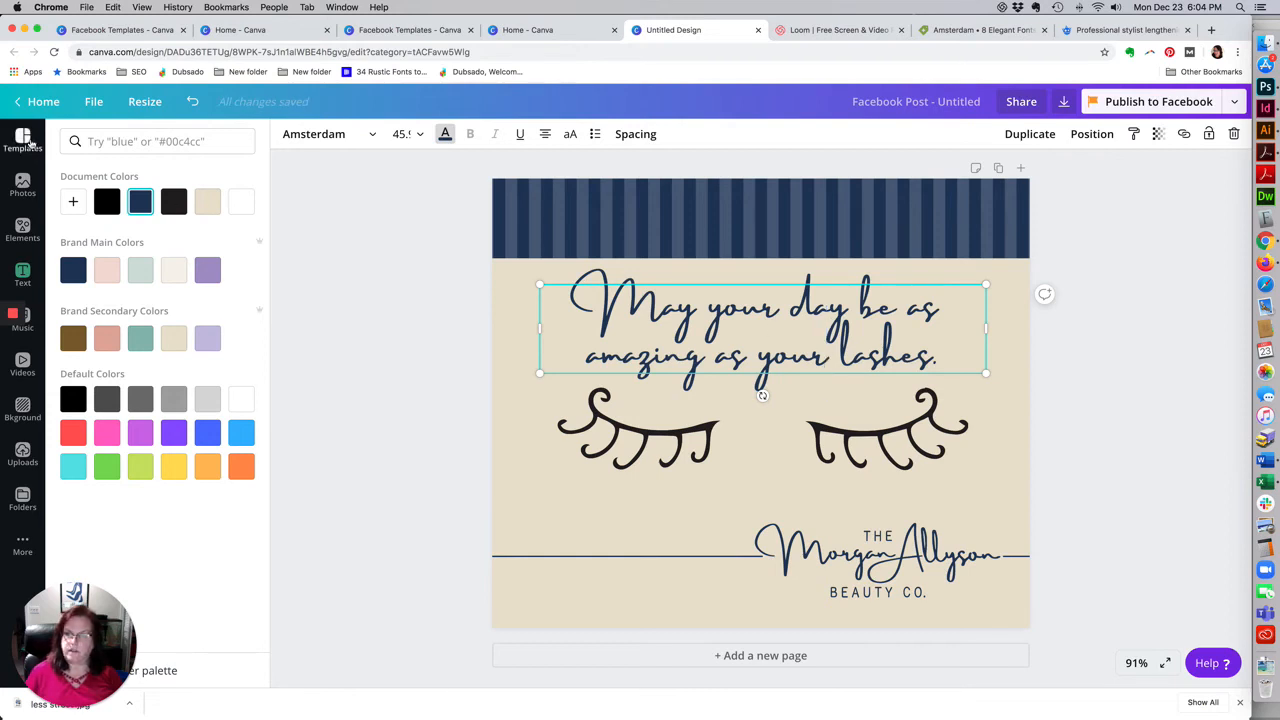
click(451, 303)
Step: Nudge the eyelashes graphic down to leave a gap below the quote's second line
click(930, 425)
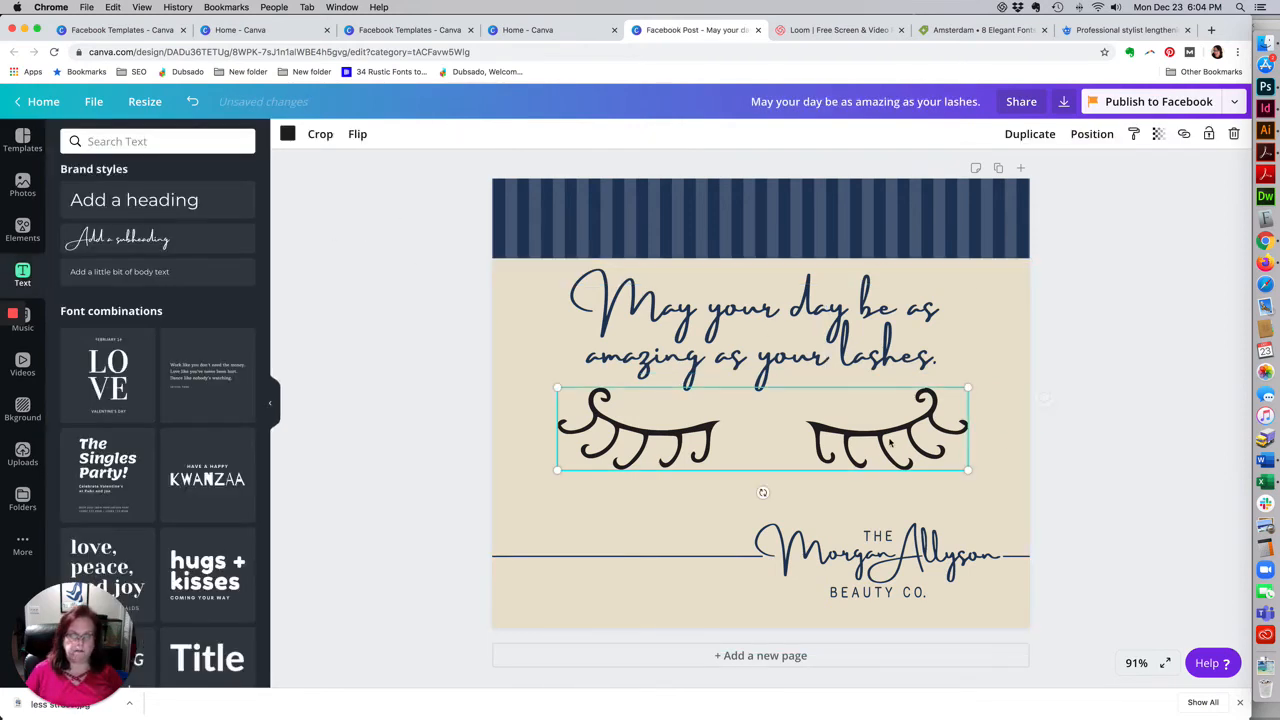
key(Down)
key(Down)
key(Down)
key(Down)
key(Down)
key(Down)
key(Down)
key(Down)
key(Down)
key(Down)
key(Down)
key(Down)
key(Down)
key(Down)
key(Down)
key(Down)
key(Down)
key(Down)
key(Down)
key(Down)
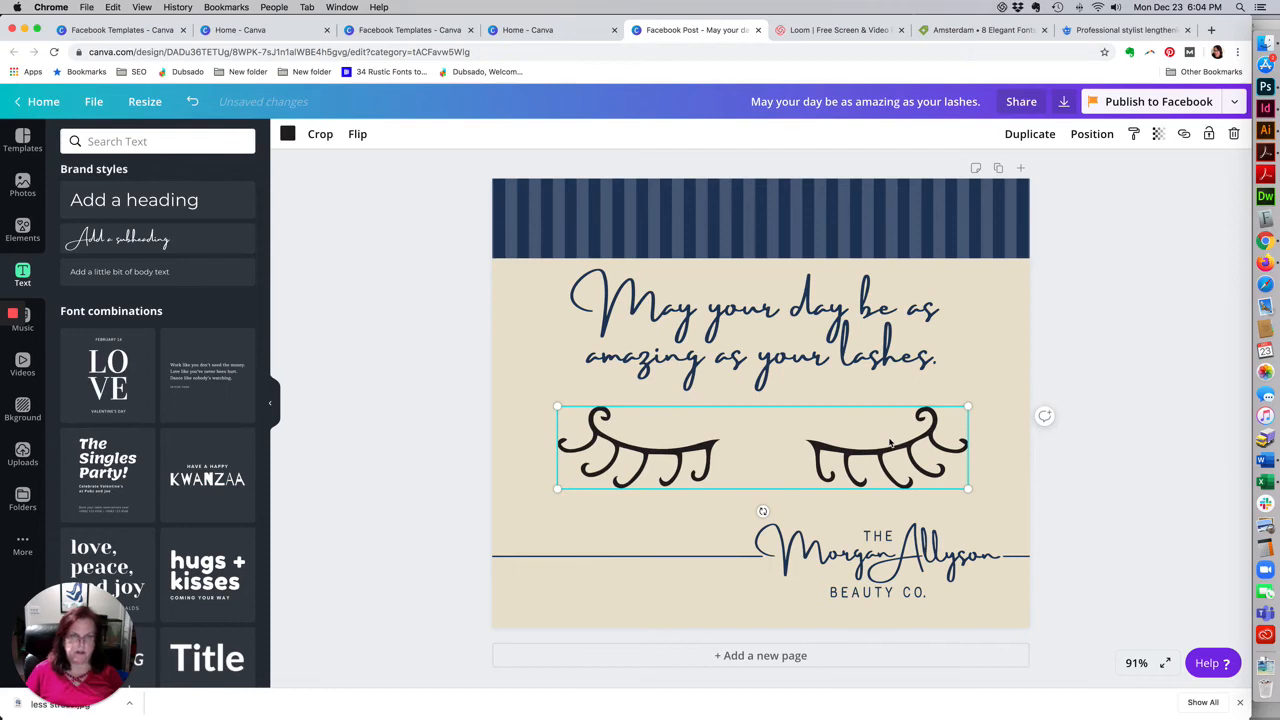
Step: Enlarge the quote to about size 55 across the page width, slightly lower, and shift the eyelashes a little further down
click(836, 368)
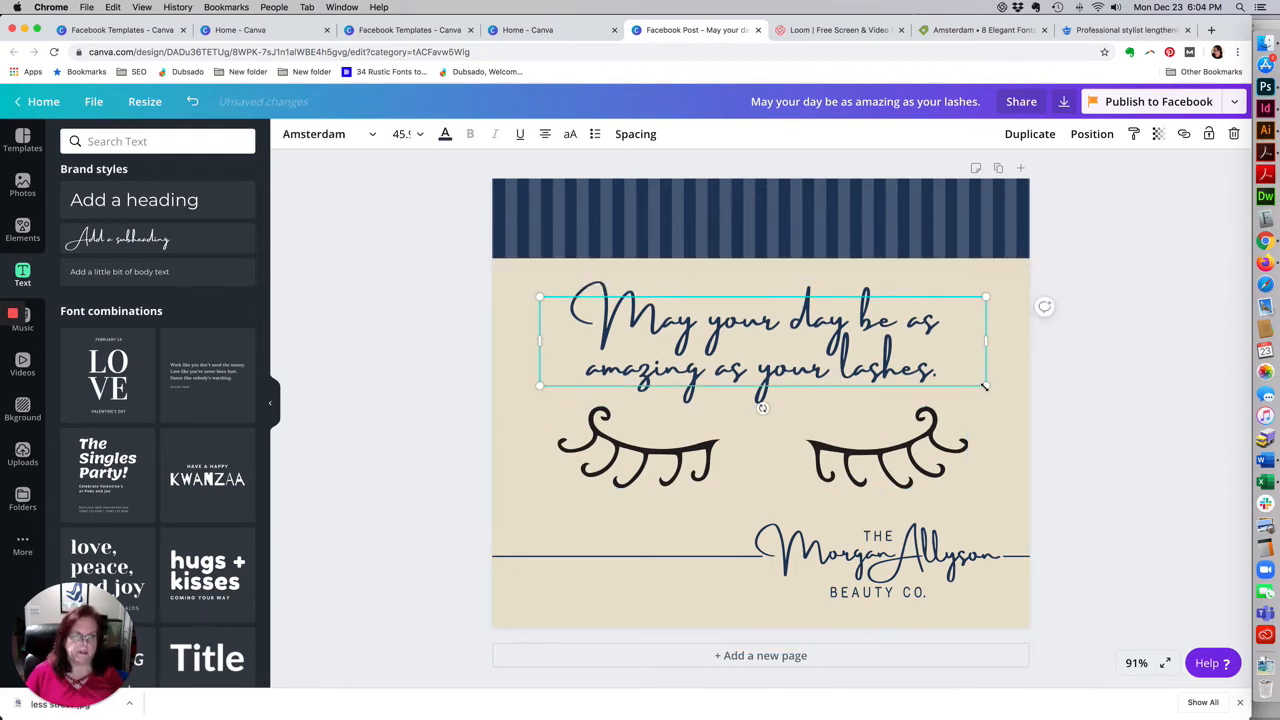
drag(986, 379, 1028, 410)
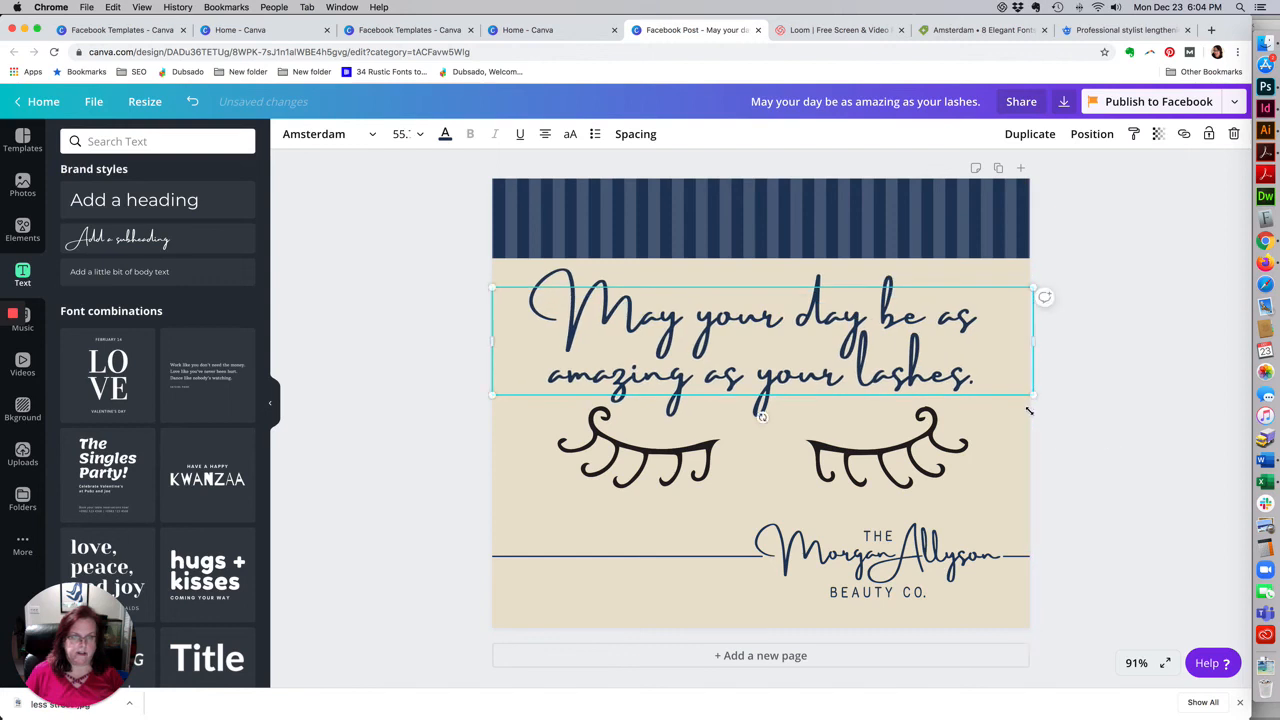
click(925, 452)
drag(926, 451, 926, 453)
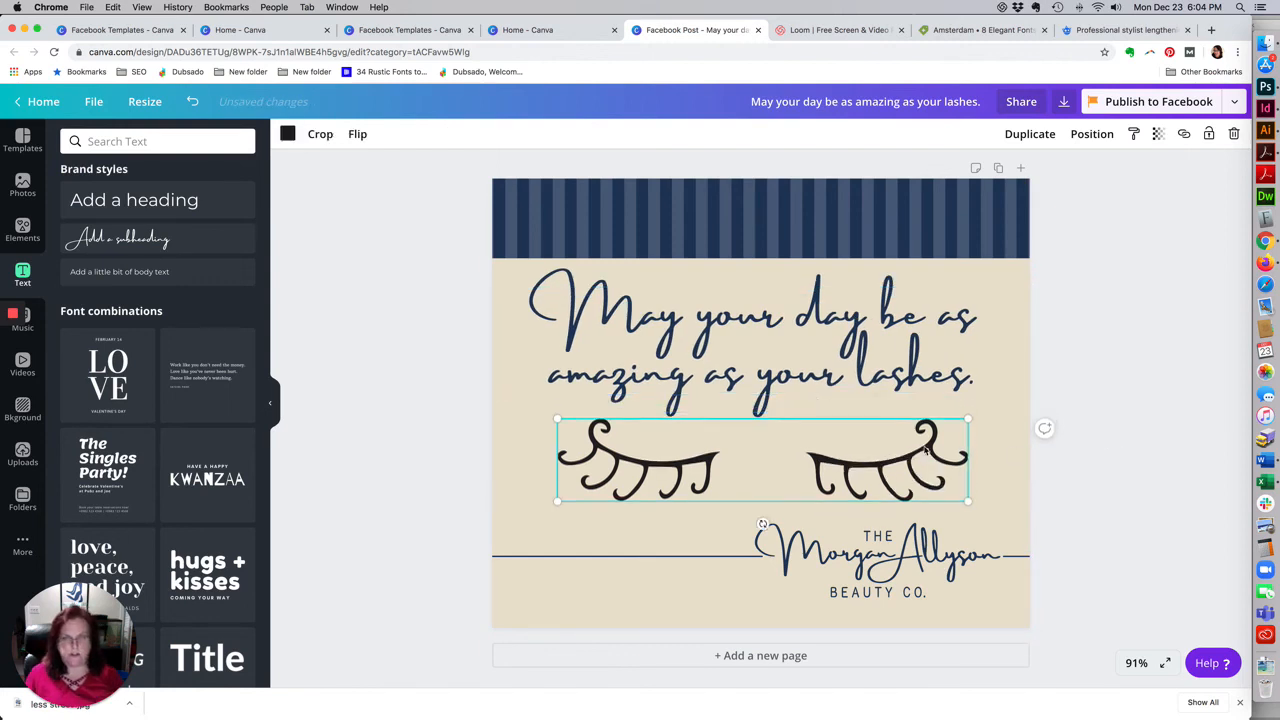
click(1145, 430)
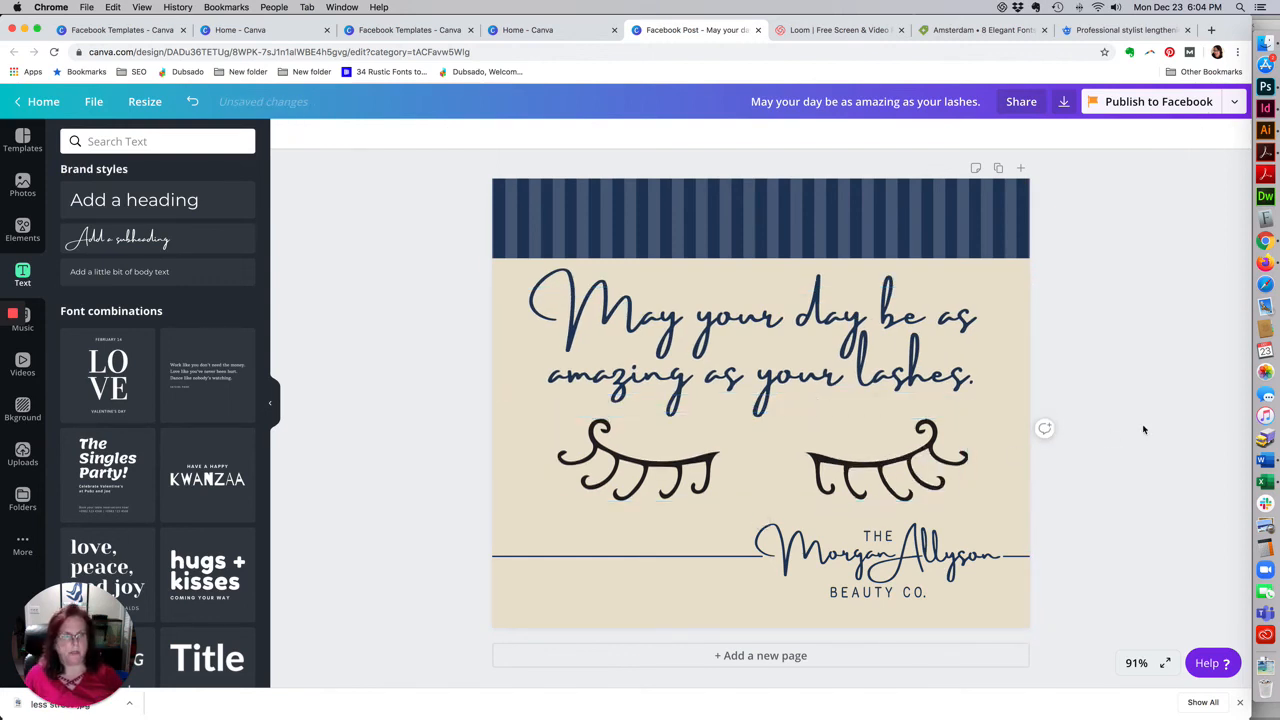
Step: Rename the design "FB Stripes and Lashes"
click(878, 101)
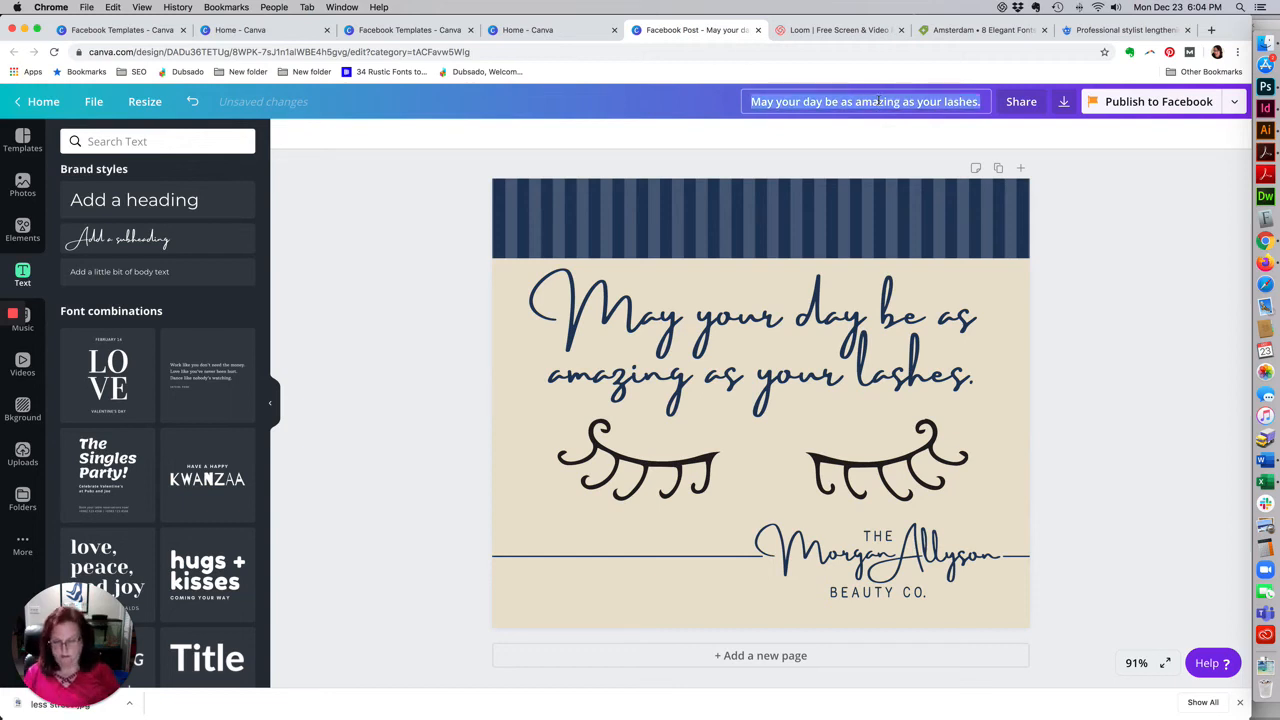
text(FB)
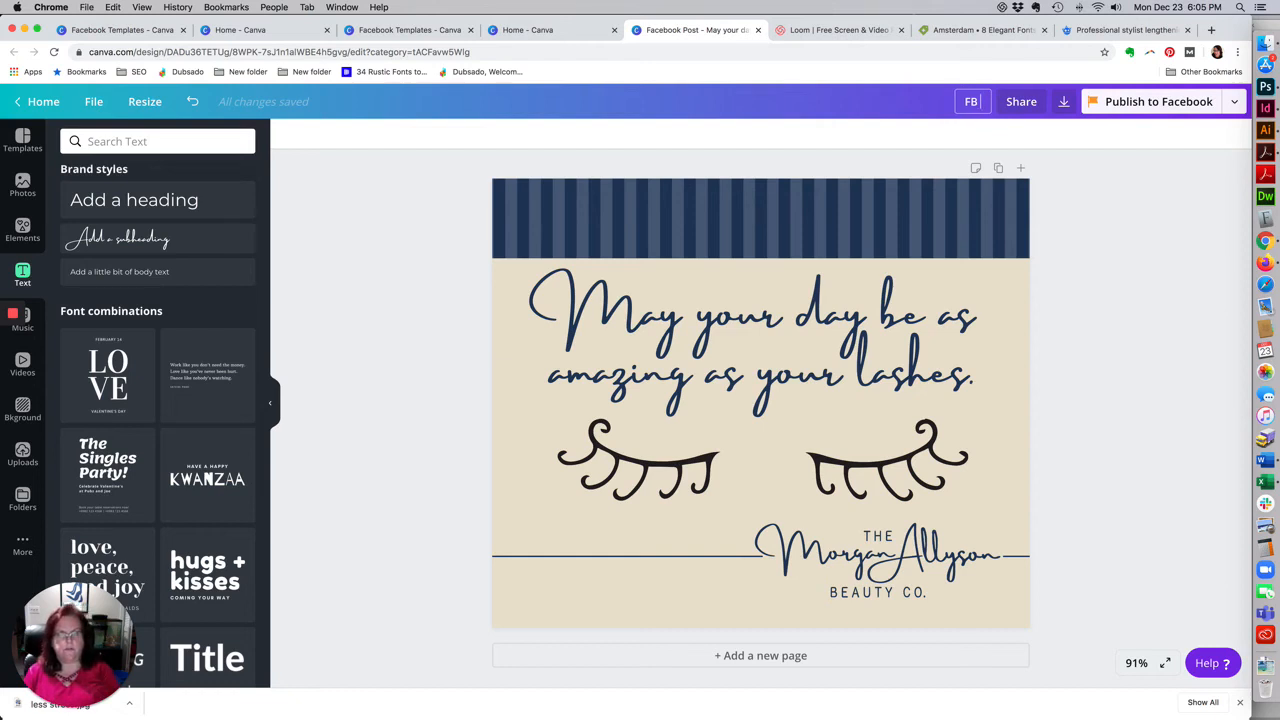
text(Stripe)
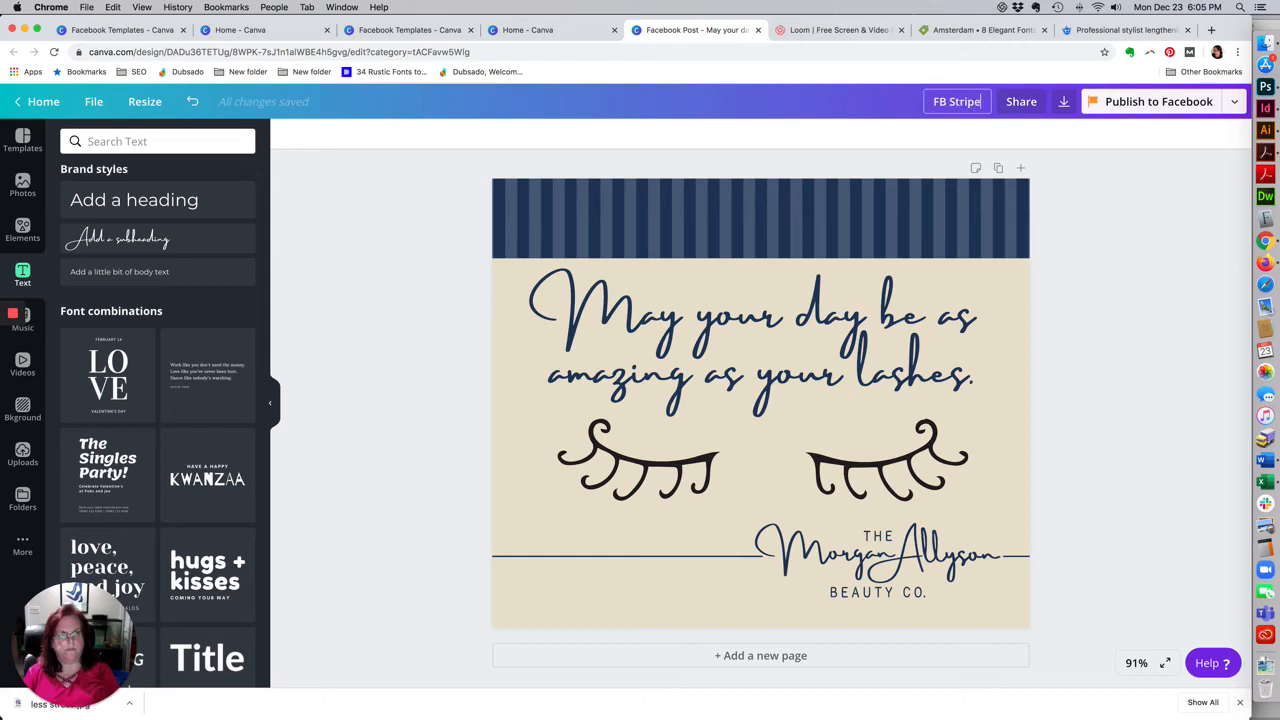
text(s and Lashes)
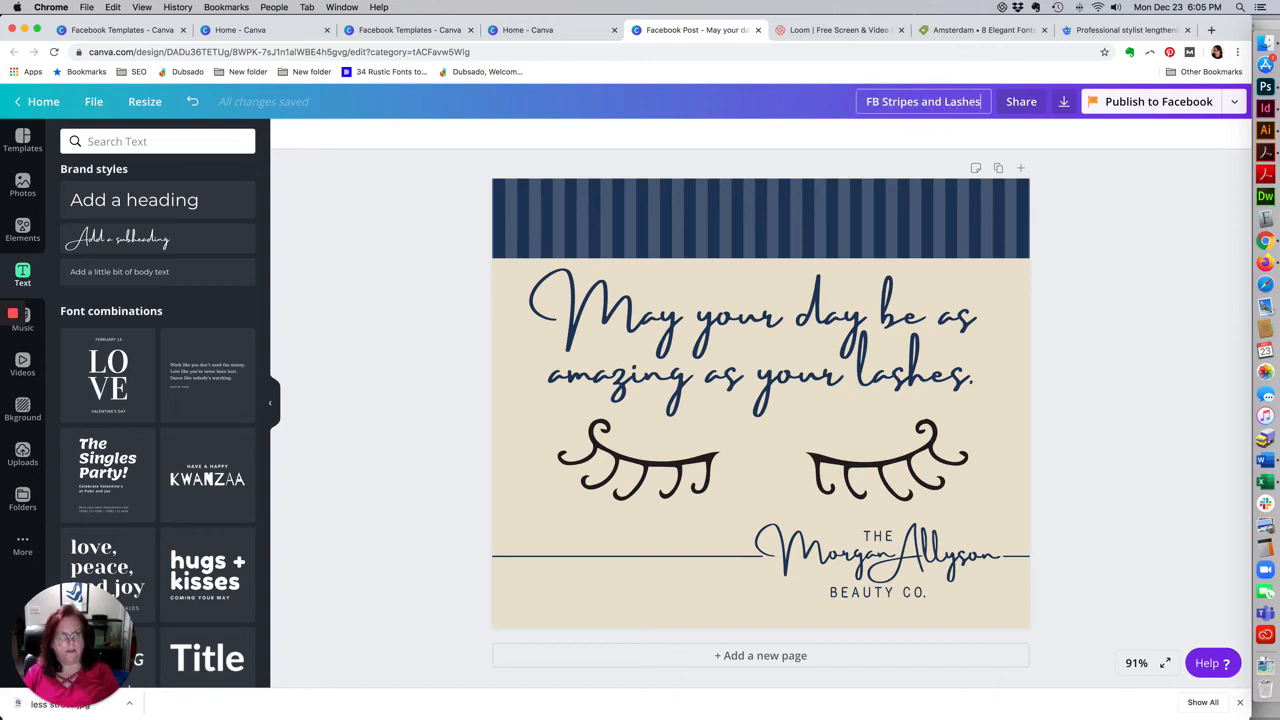
Step: Publish the design as a template in the Facebook Templates folder and return to the Canva home page
click(1234, 101)
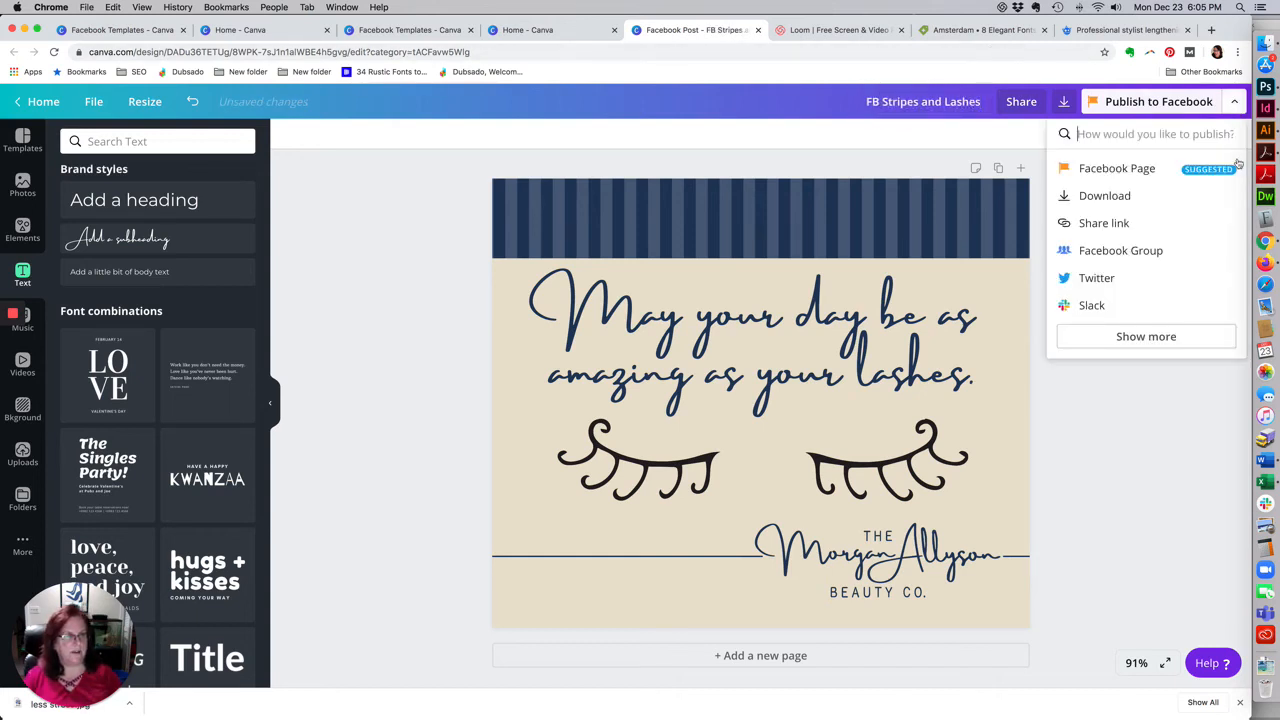
click(1184, 340)
scroll(1171, 366, down, 5)
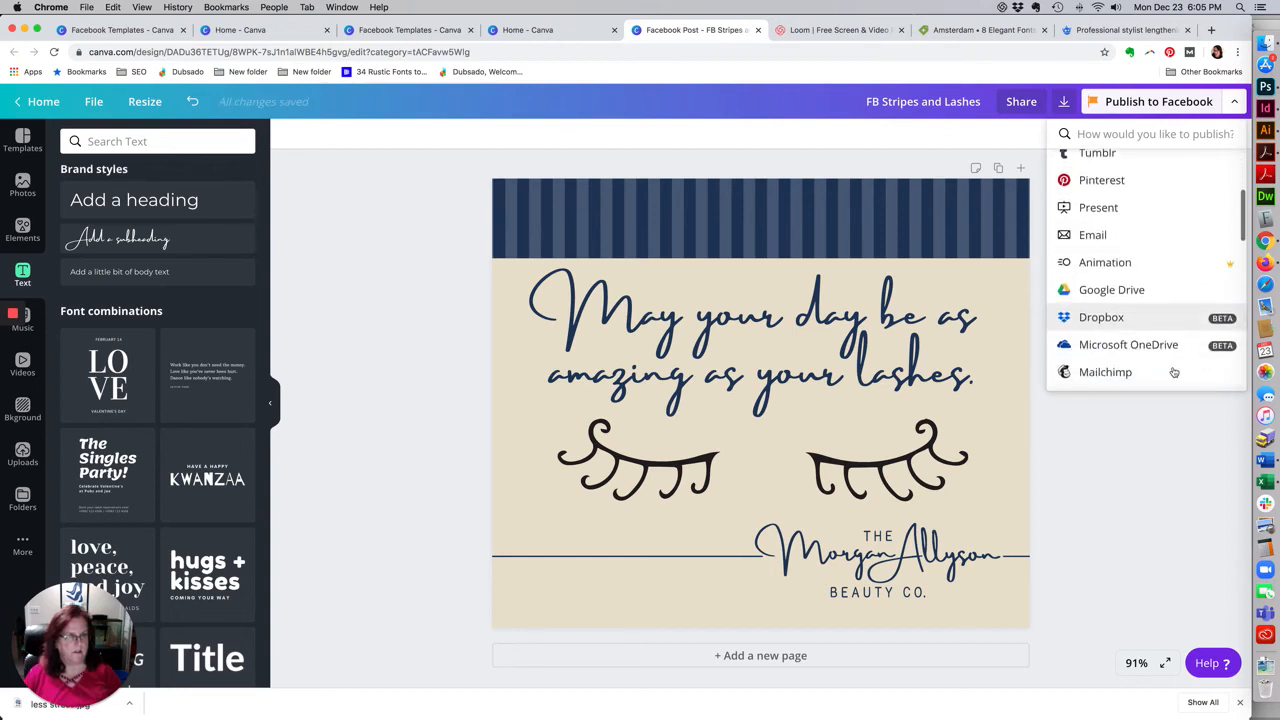
scroll(1174, 370, down, 5)
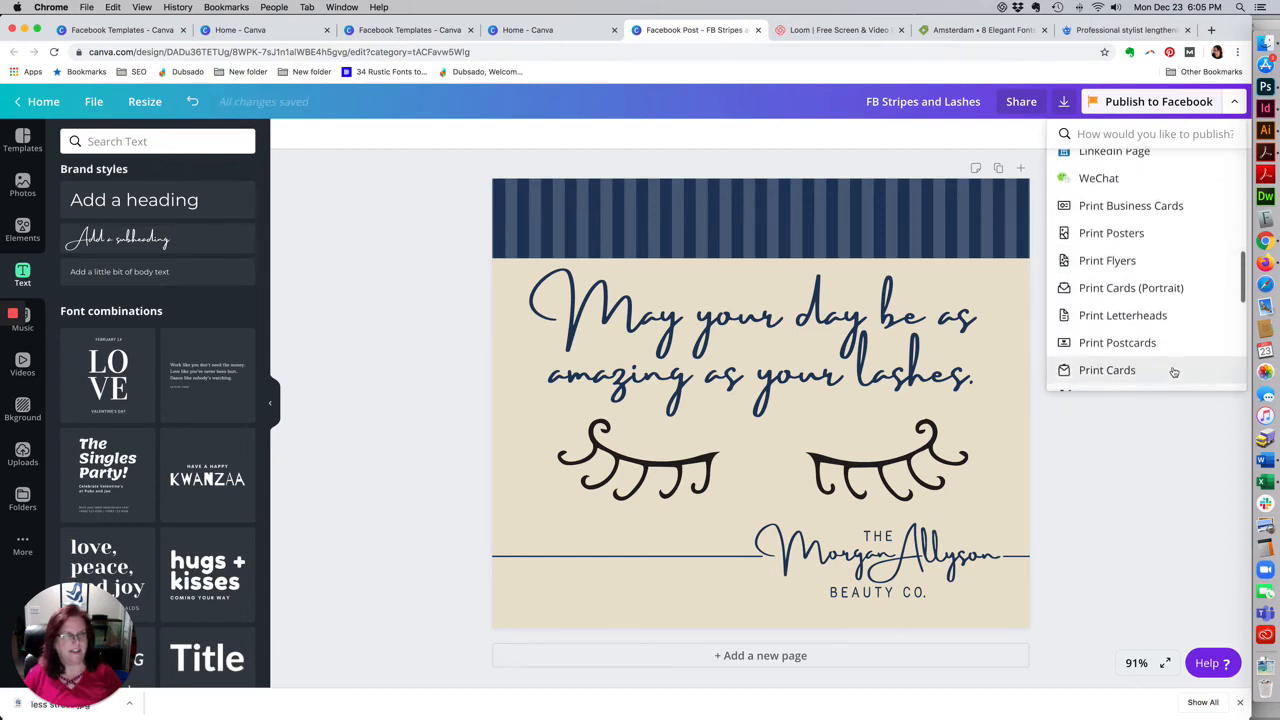
scroll(1172, 370, down, 4)
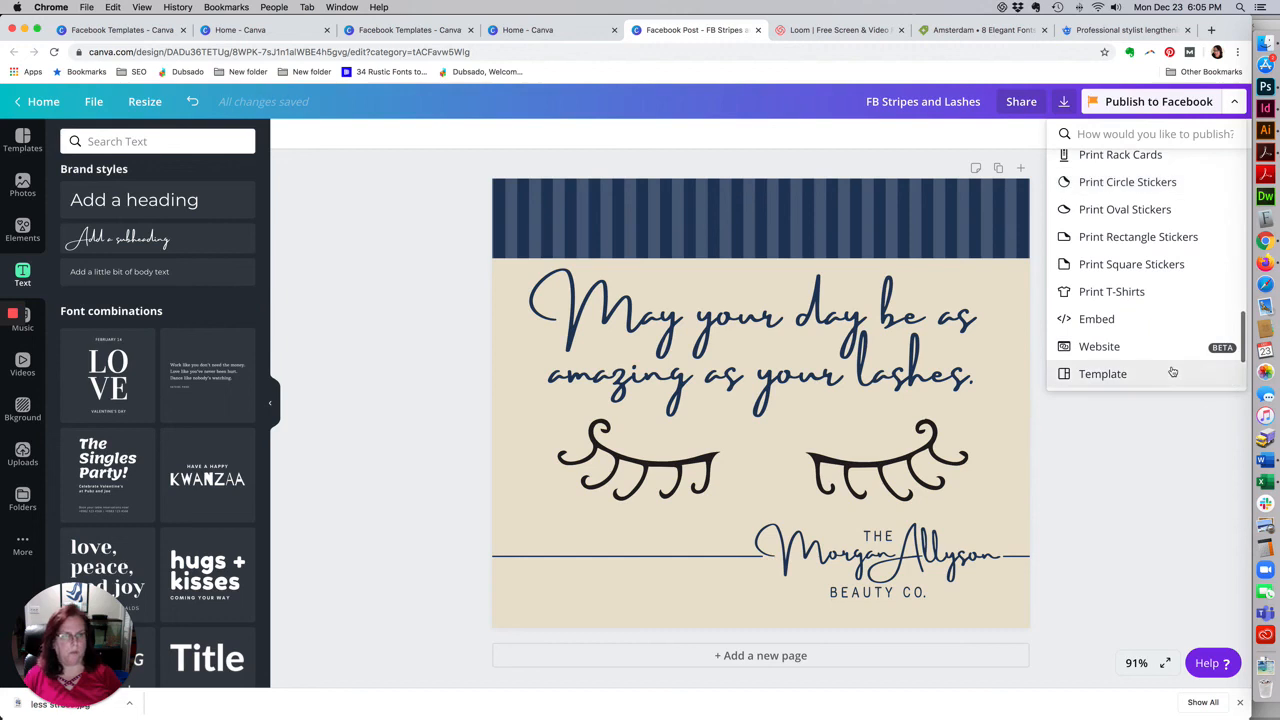
click(1144, 375)
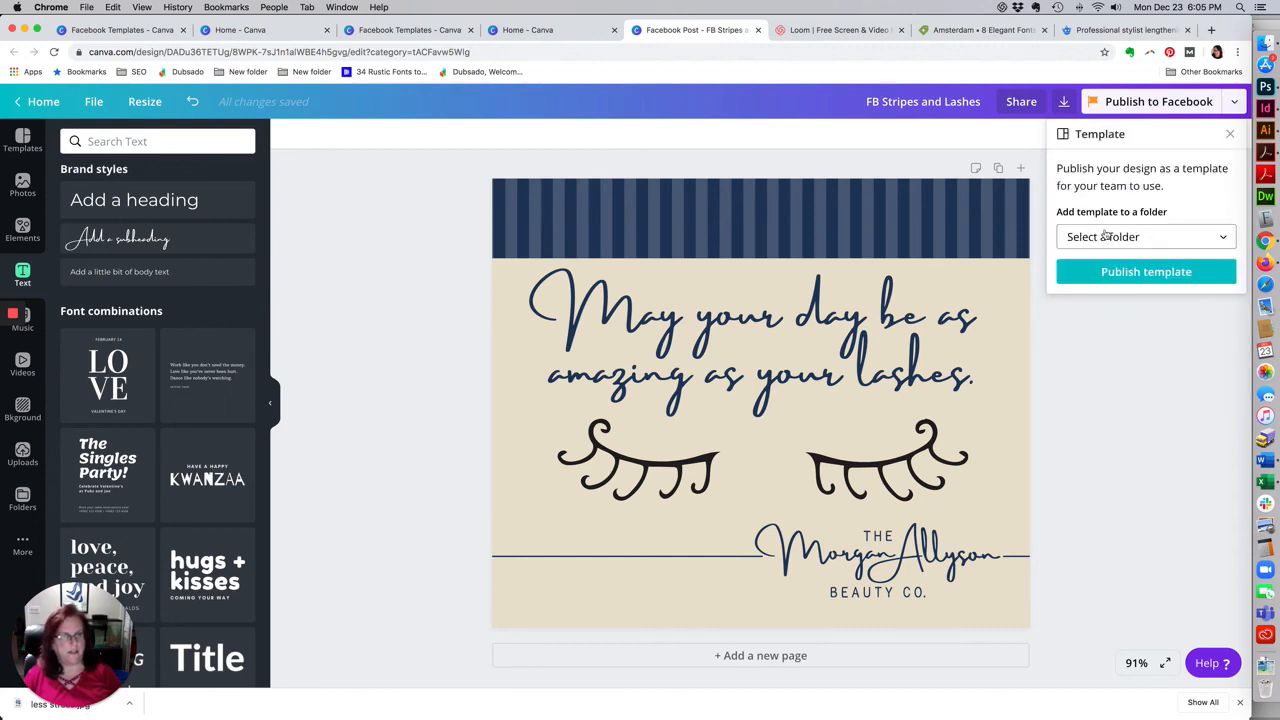
click(1213, 240)
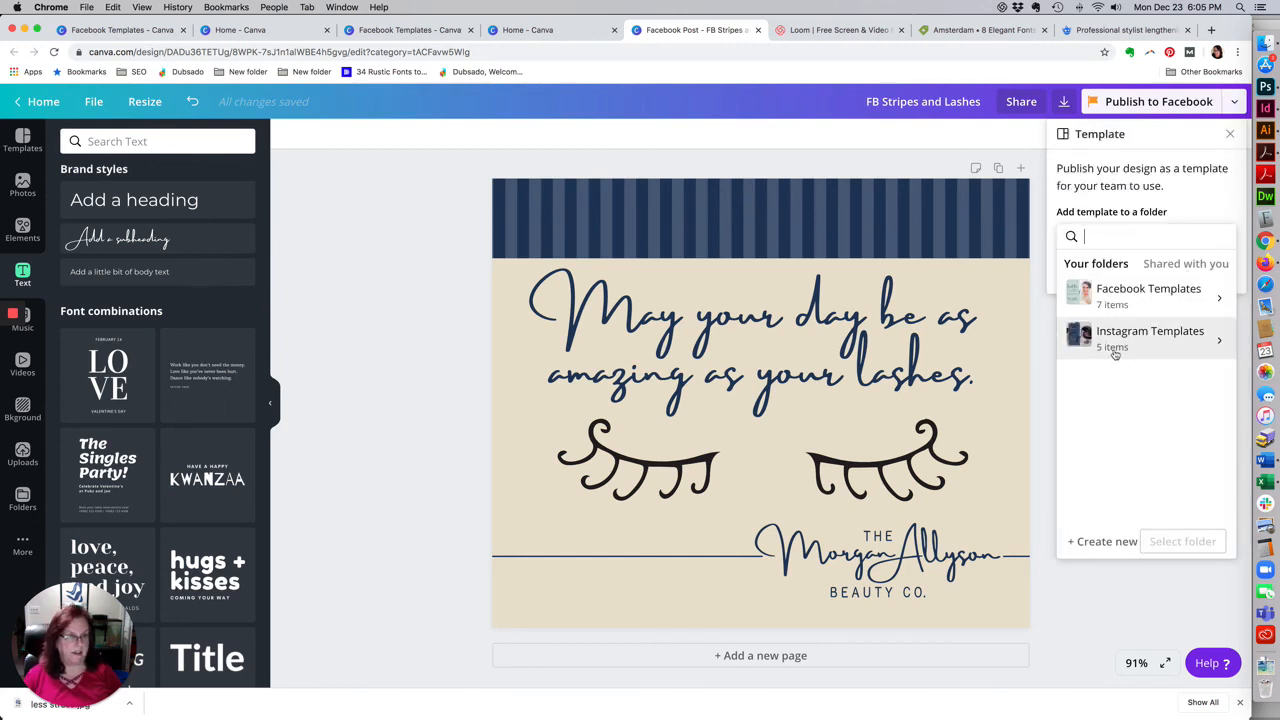
click(1130, 295)
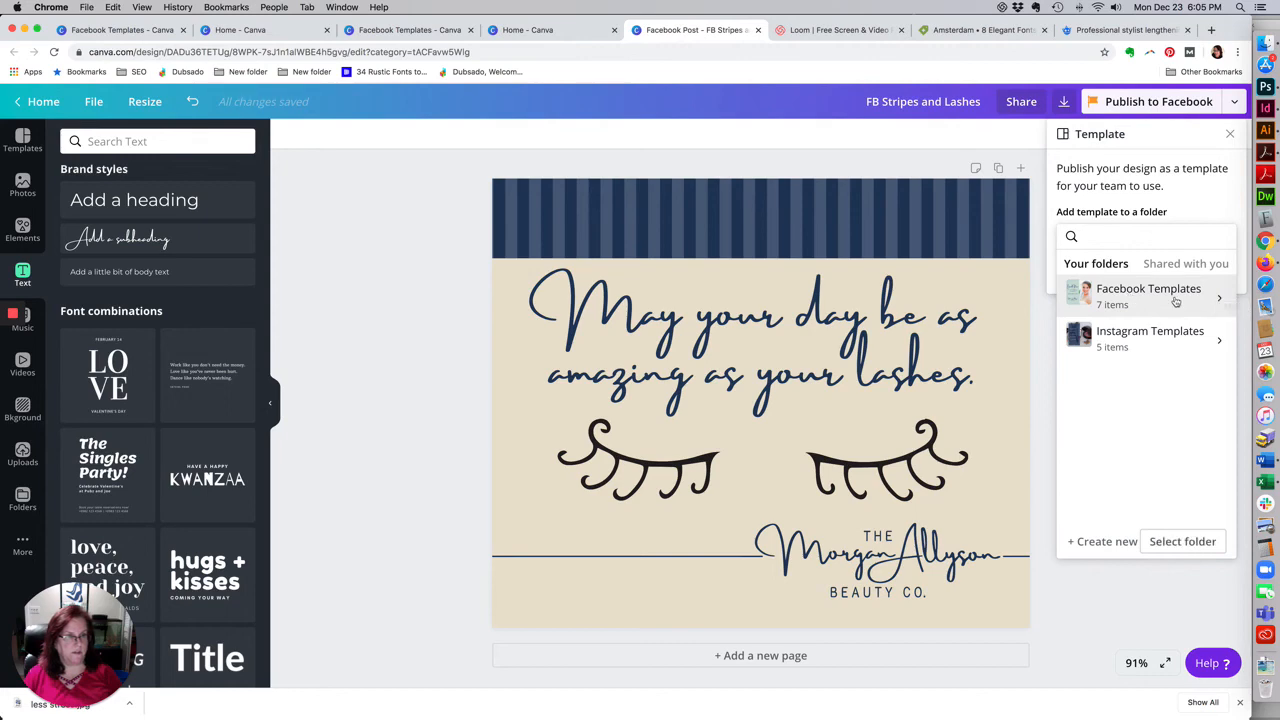
click(1218, 542)
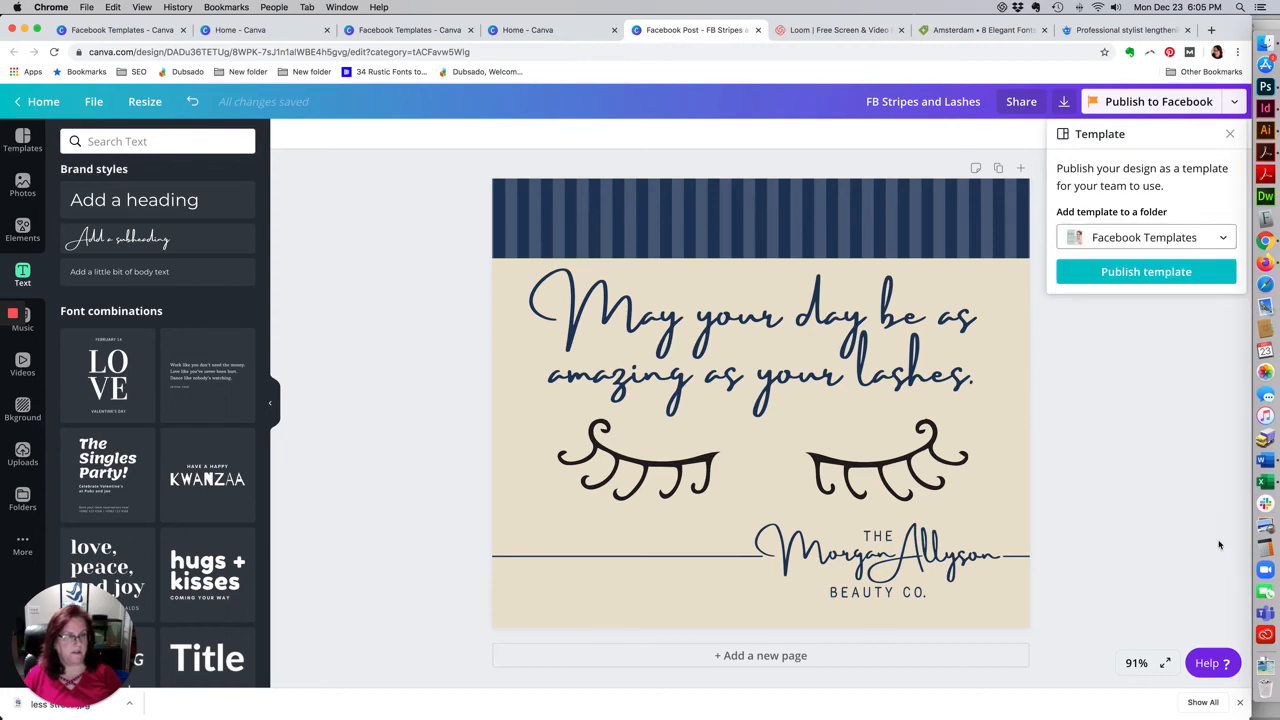
click(1205, 278)
click(700, 497)
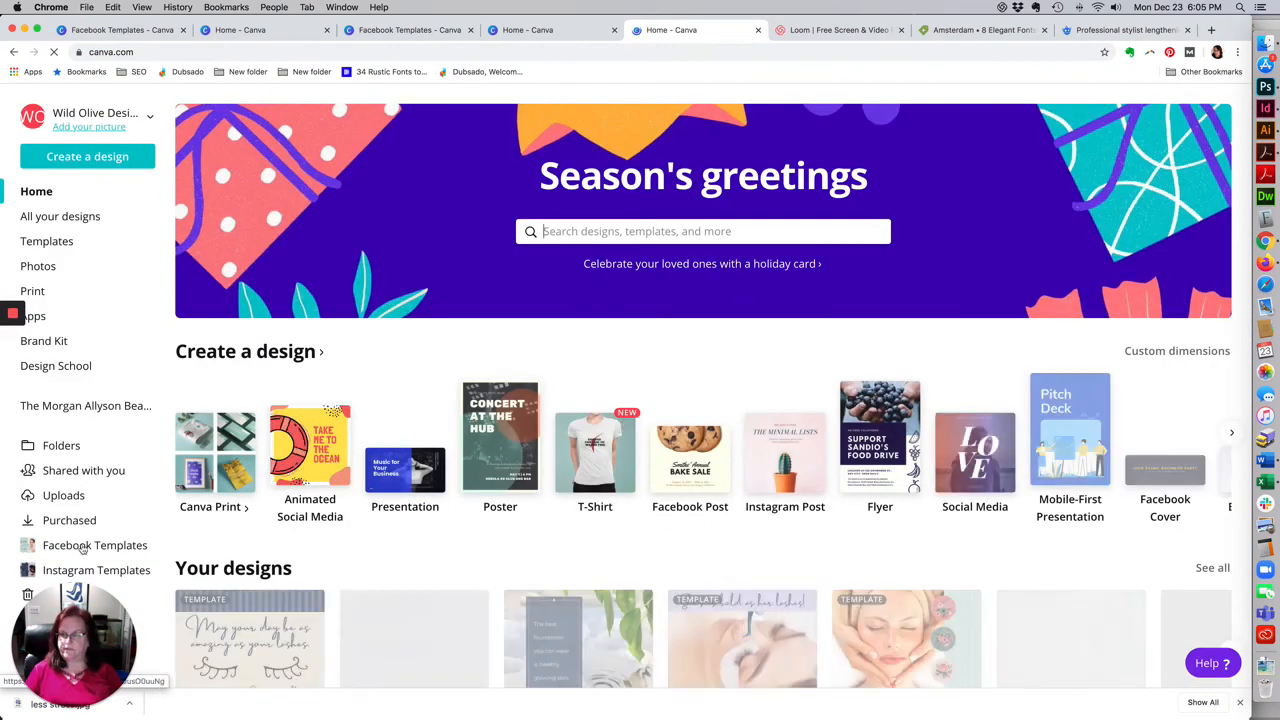
Step: Check the published designs in the Facebook Templates folder and view the Brand Kit's logos, colors and fonts
click(84, 547)
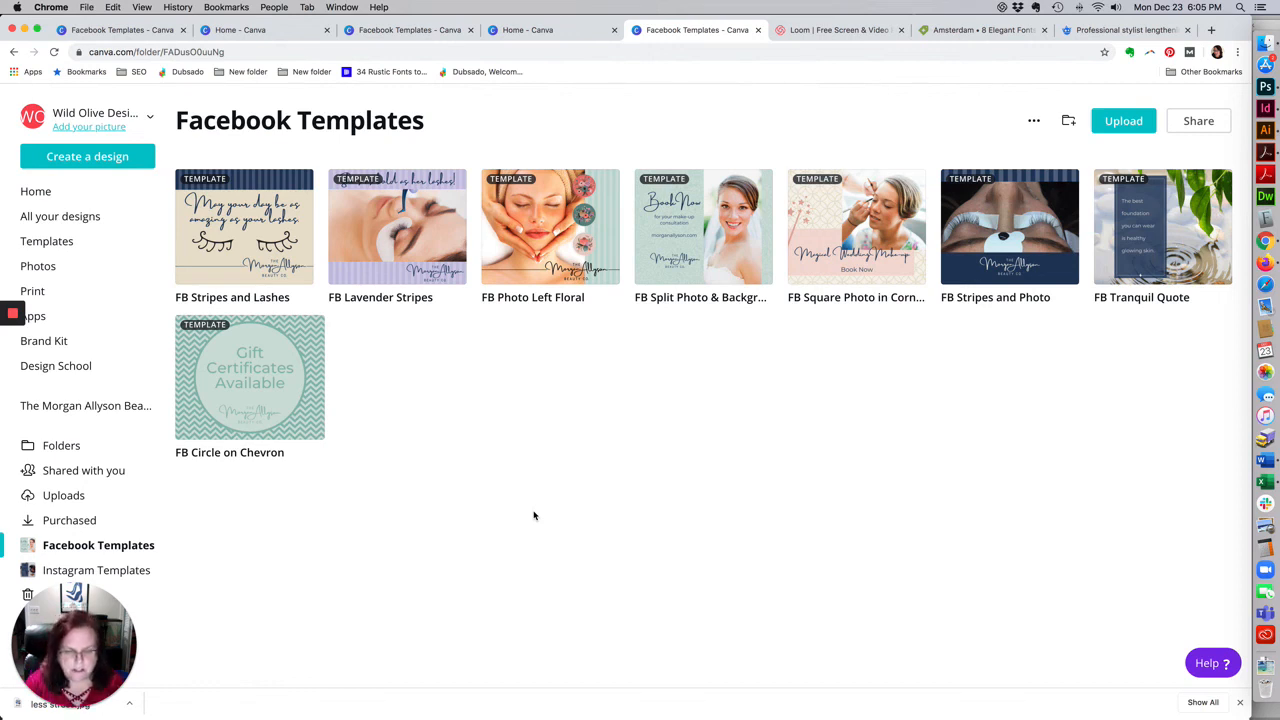
click(45, 341)
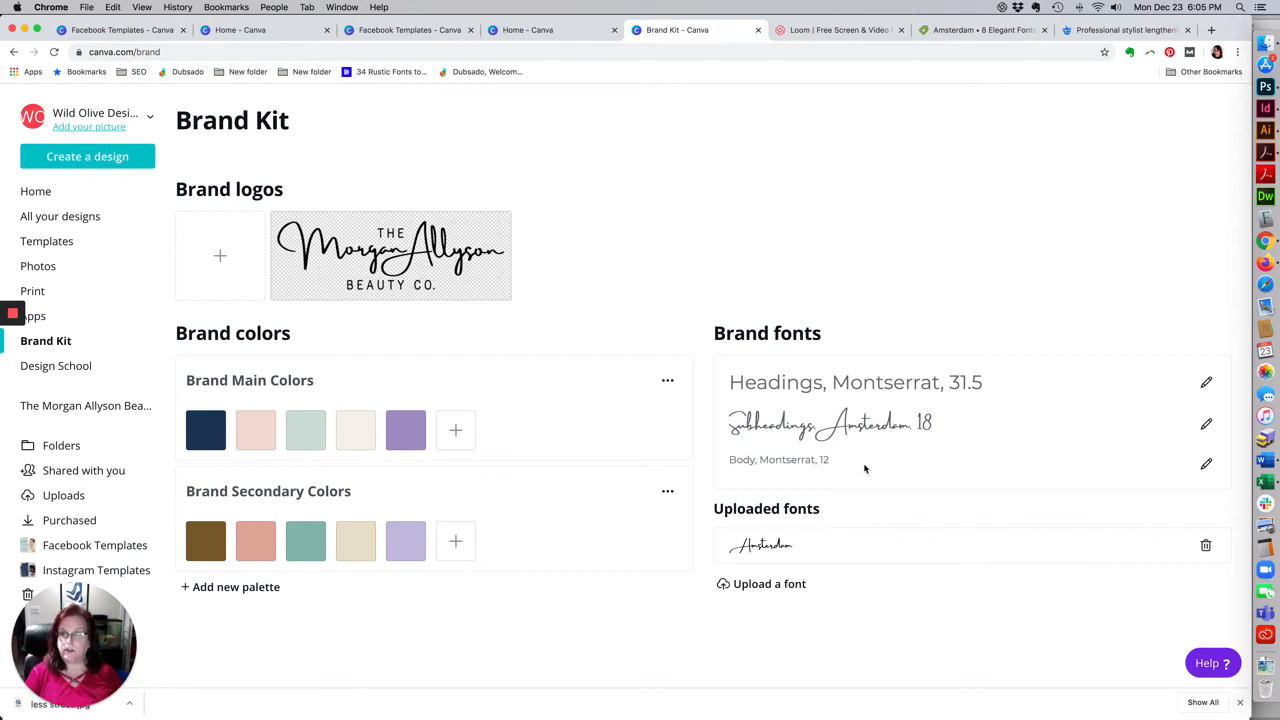
Step: Browse the full collection of uploaded photos, logos and pattern graphics in Uploads, then return to its beginning
click(89, 490)
mouse_move(546, 463)
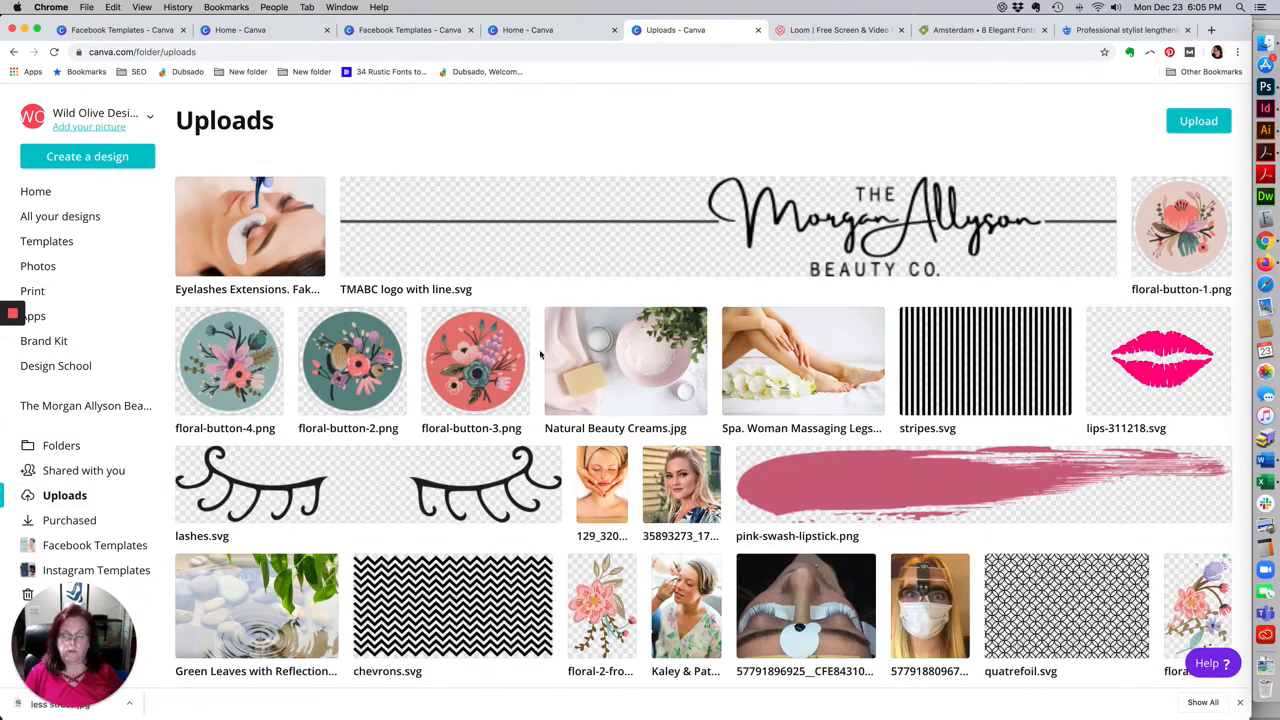
scroll(706, 461, down, 5)
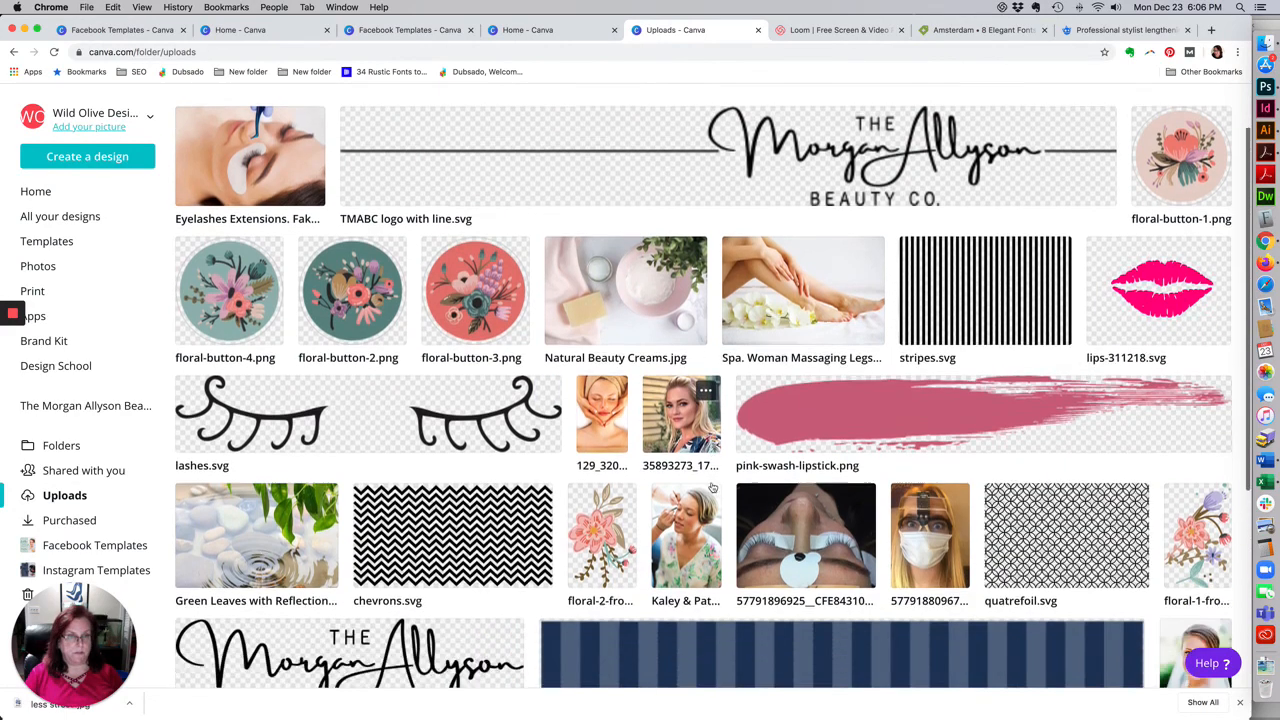
scroll(712, 487, down, 1)
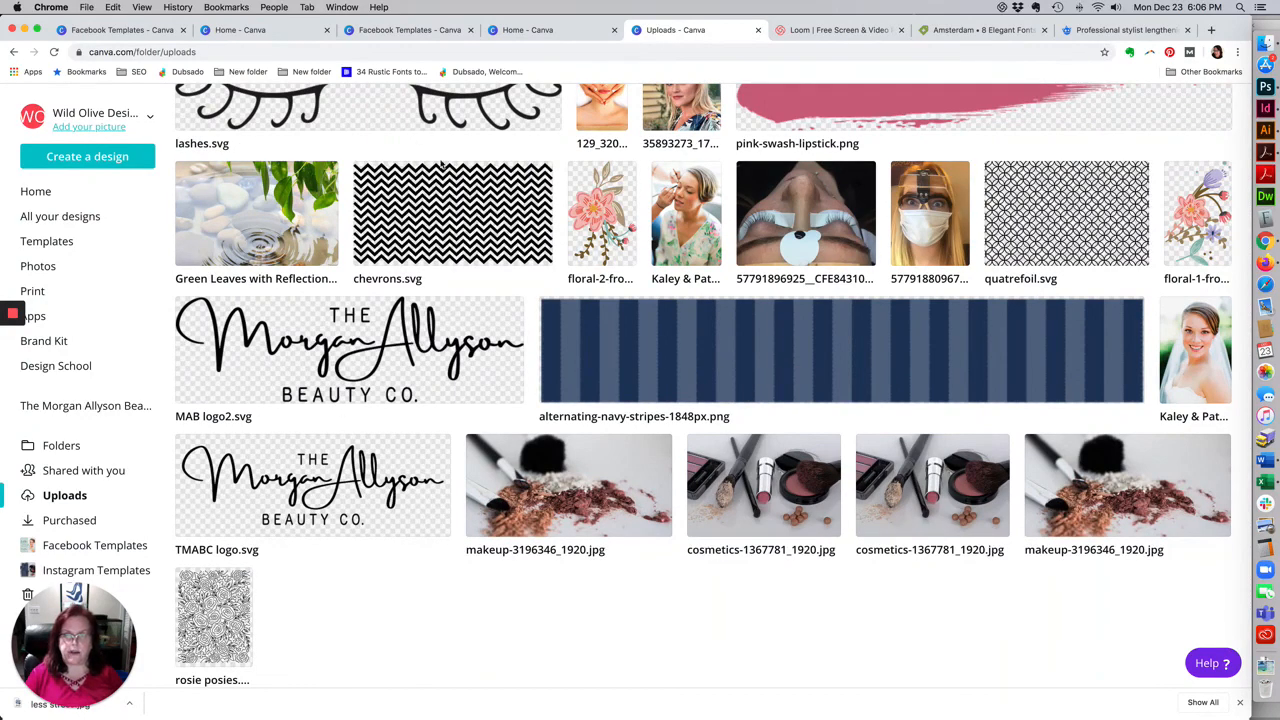
scroll(486, 250, up, 5)
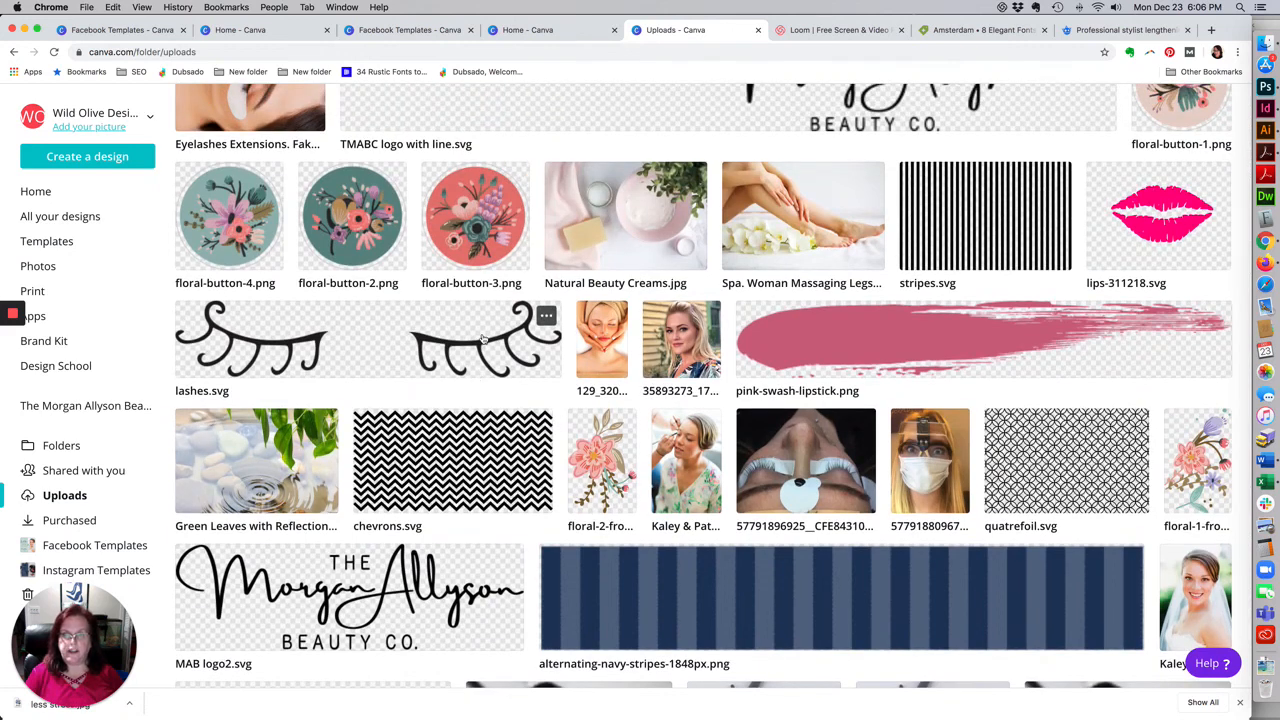
scroll(482, 338, up, 3)
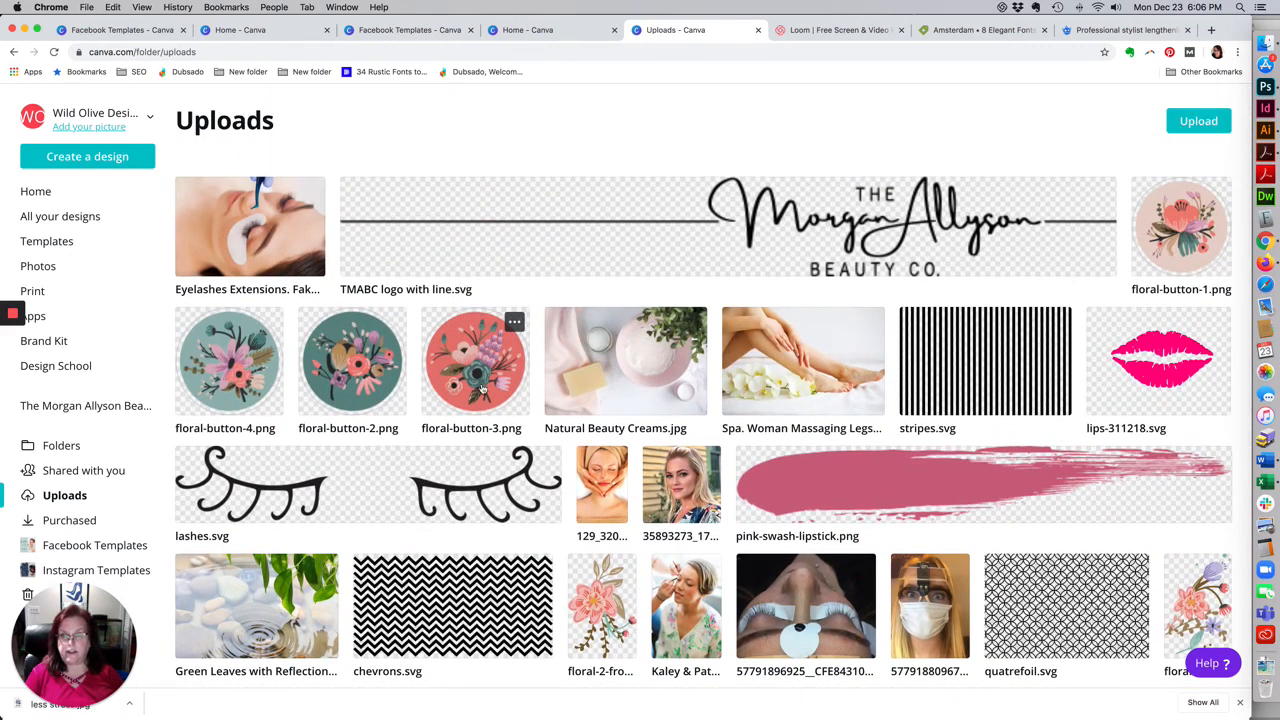